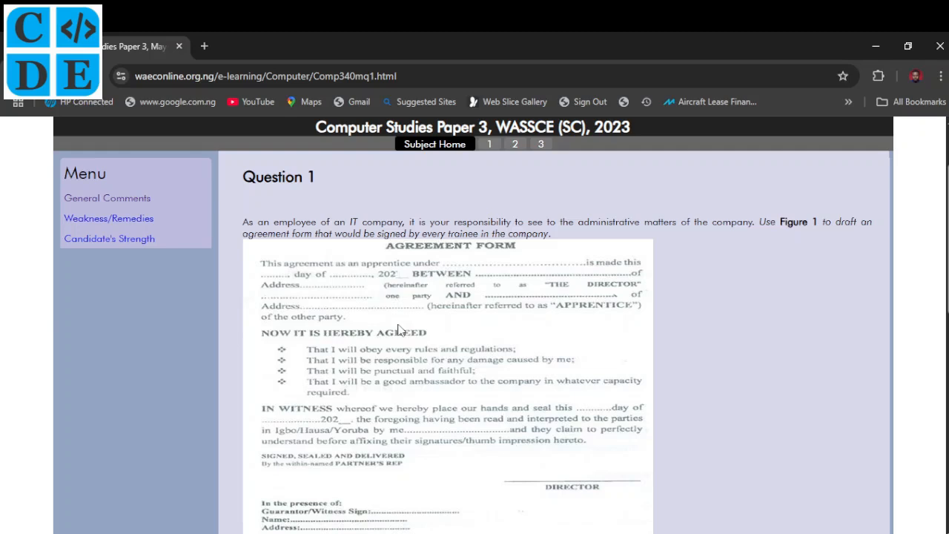
- Scroll down the question page past Figure 1 to read instructions 1–15 for the agreement form
scroll(547, 259, down, 1)
scroll(547, 259, up, 2)
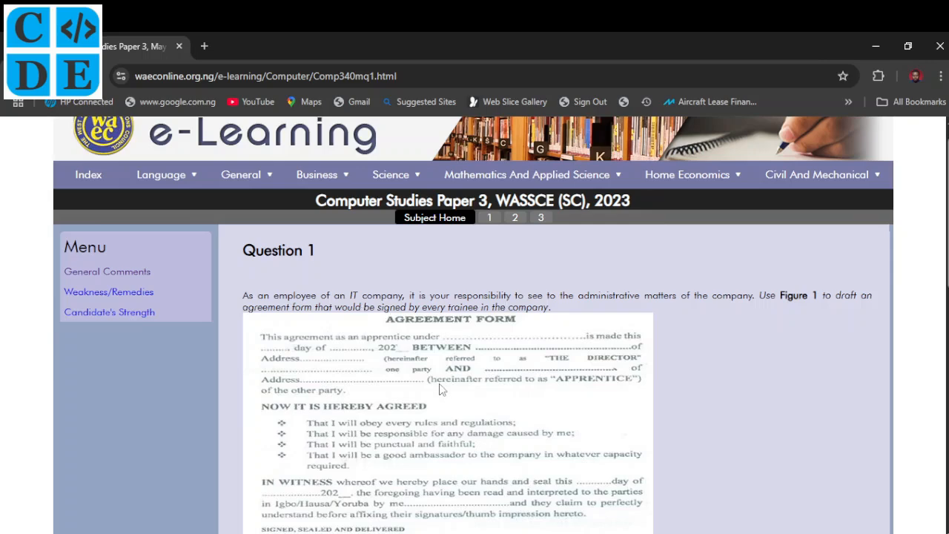
scroll(440, 389, down, 1)
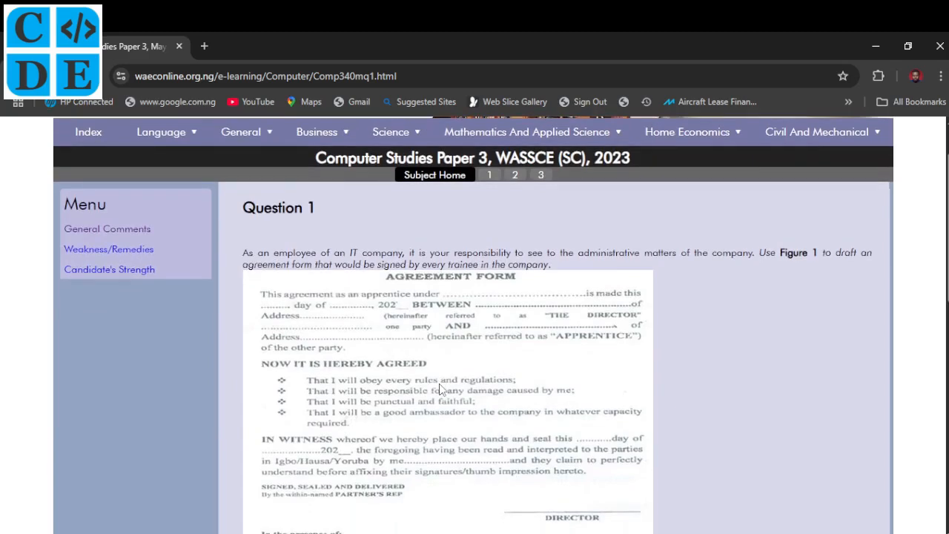
scroll(441, 390, down, 3)
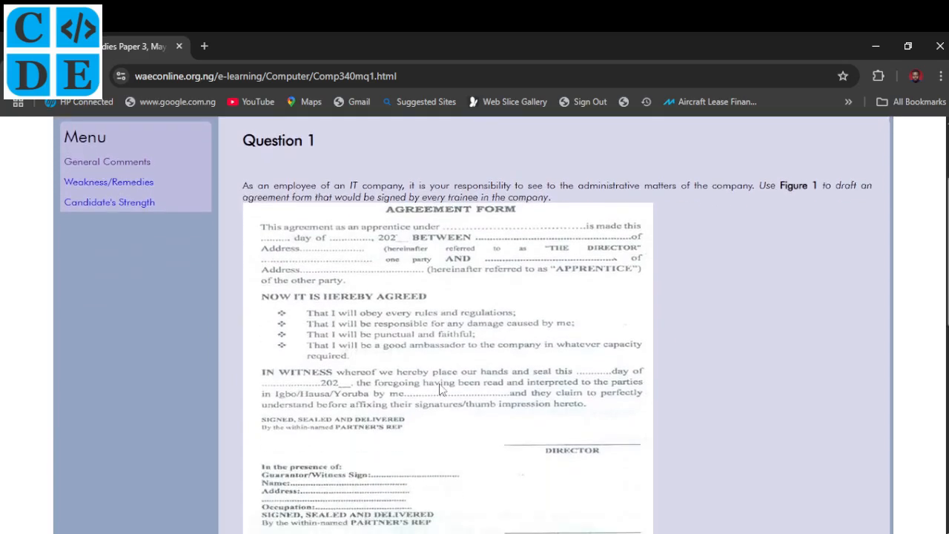
scroll(440, 389, down, 1)
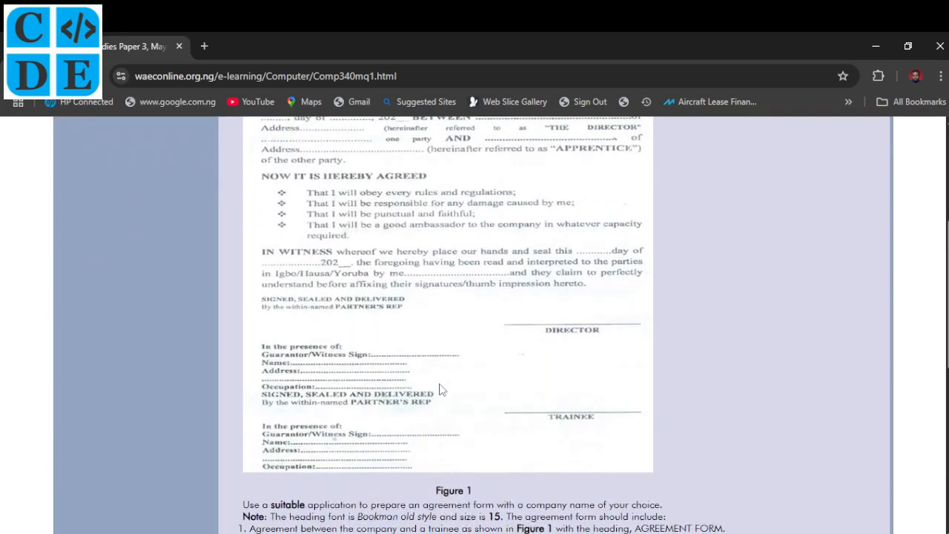
scroll(441, 389, down, 1)
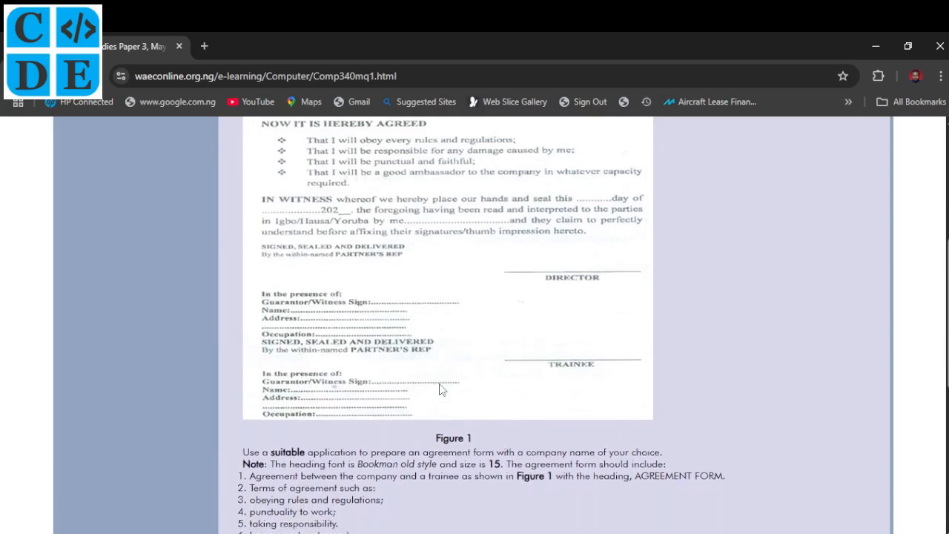
scroll(439, 390, down, 3)
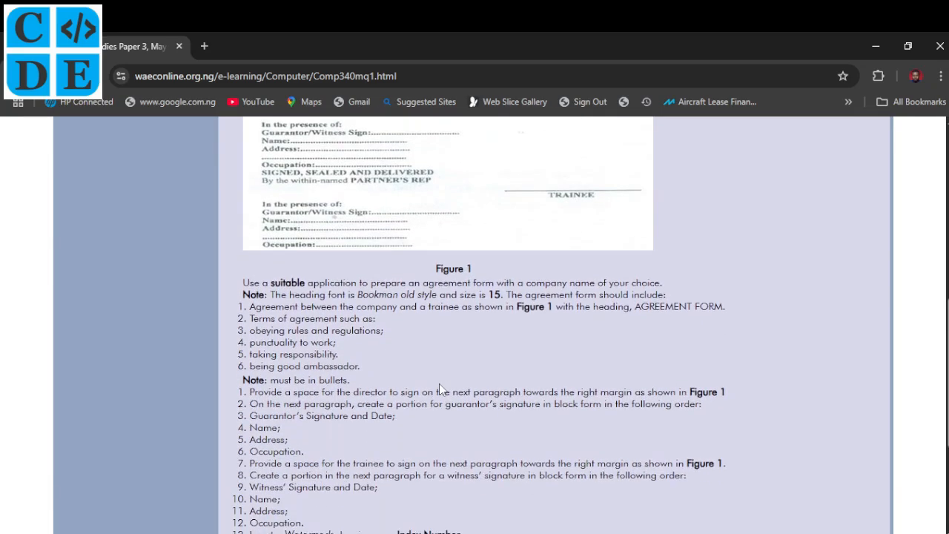
scroll(439, 387, down, 1)
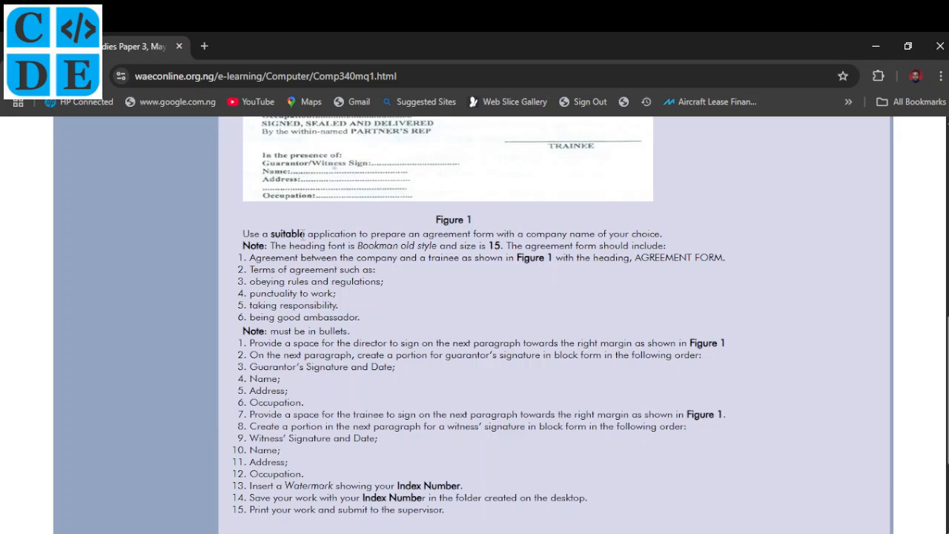
- Scroll back up to review the Figure 1 AGREEMENT FORM image
scroll(303, 234, down, 1)
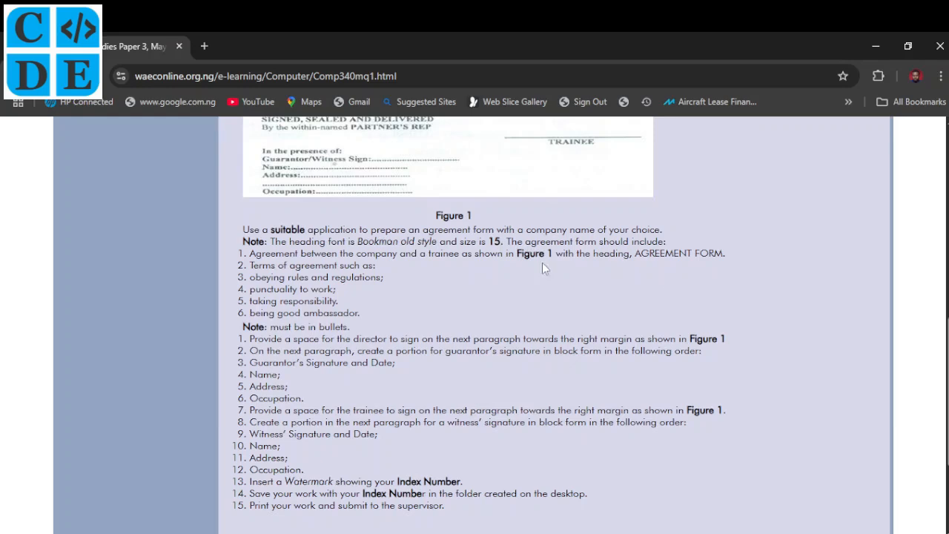
scroll(542, 263, up, 7)
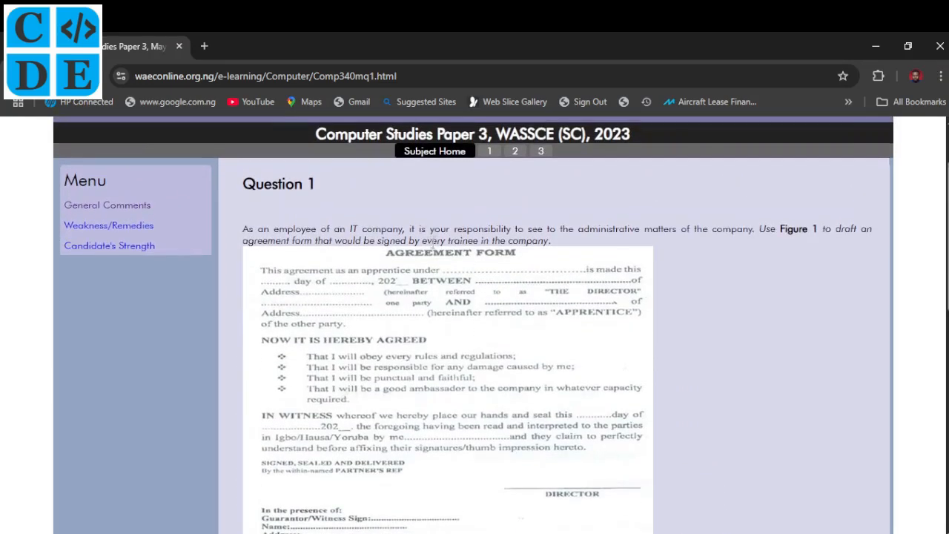
scroll(433, 245, down, 5)
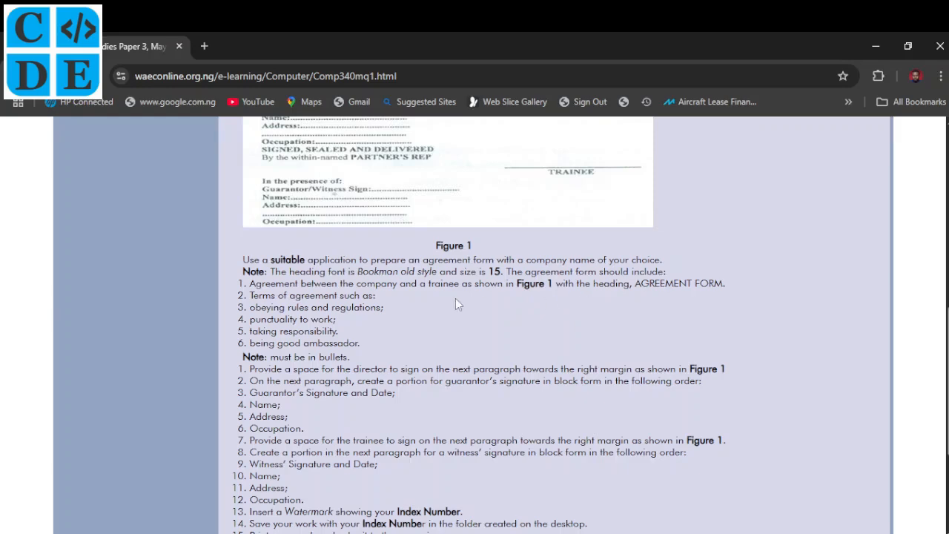
scroll(455, 304, up, 3)
scroll(455, 304, up, 2)
scroll(456, 304, down, 3)
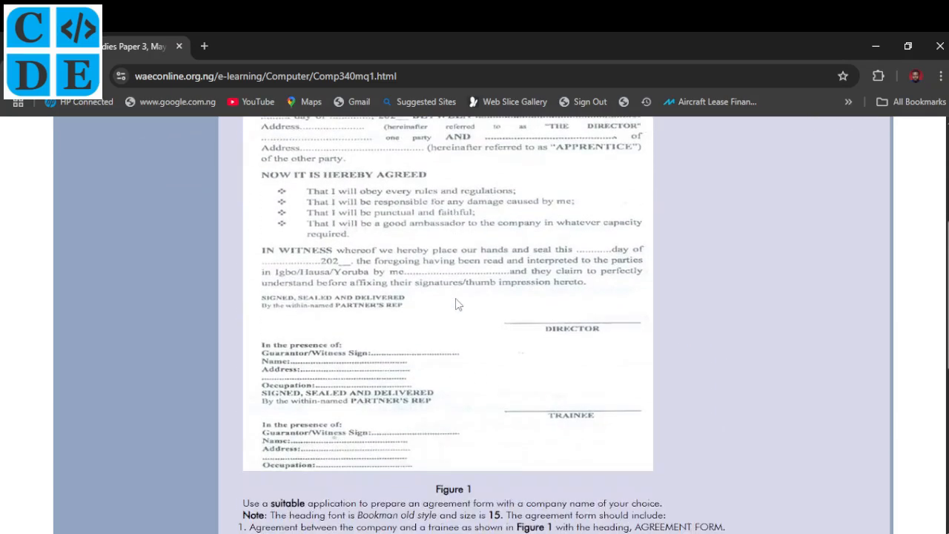
scroll(457, 304, down, 2)
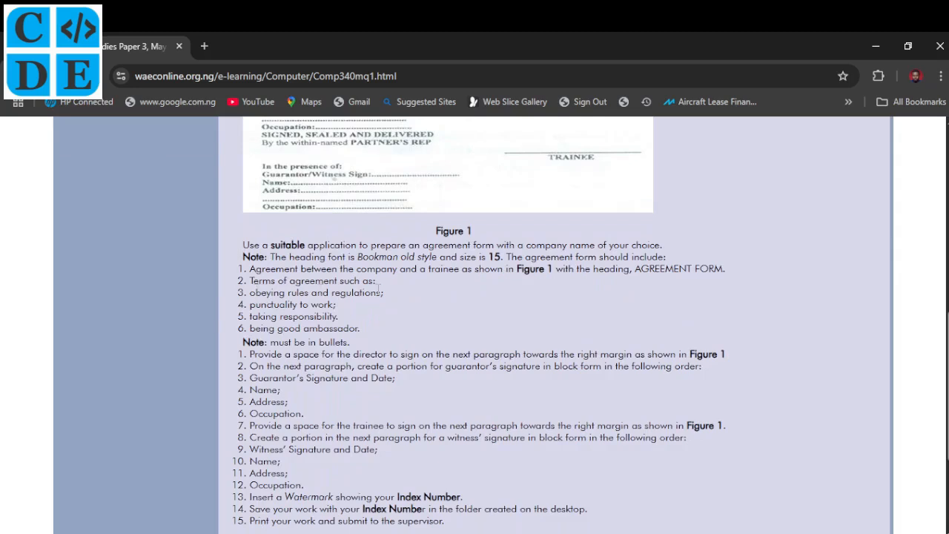
scroll(288, 299, up, 3)
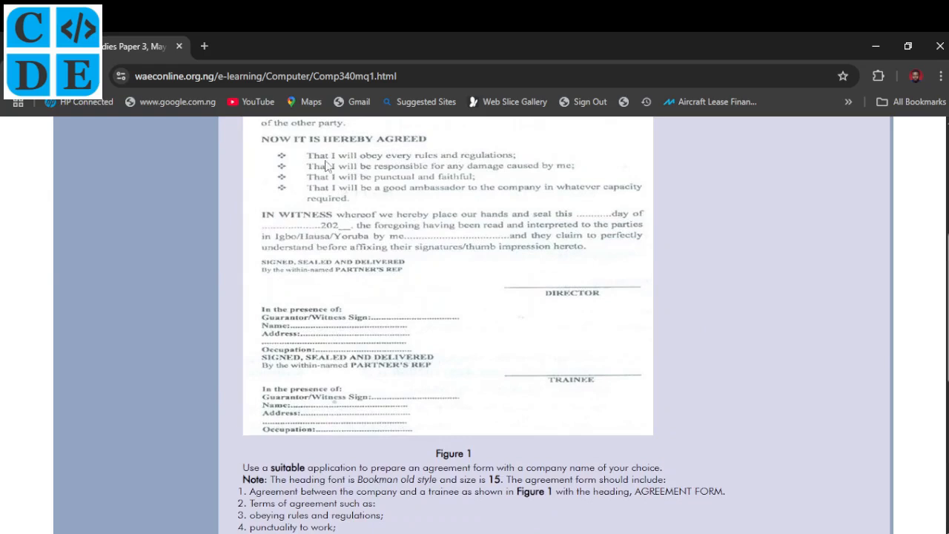
scroll(315, 363, down, 4)
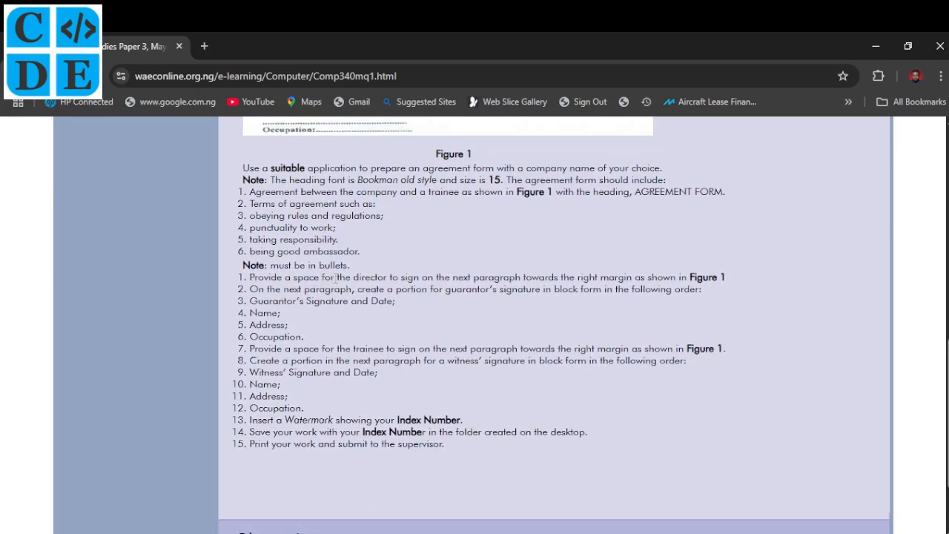
scroll(336, 276, up, 1)
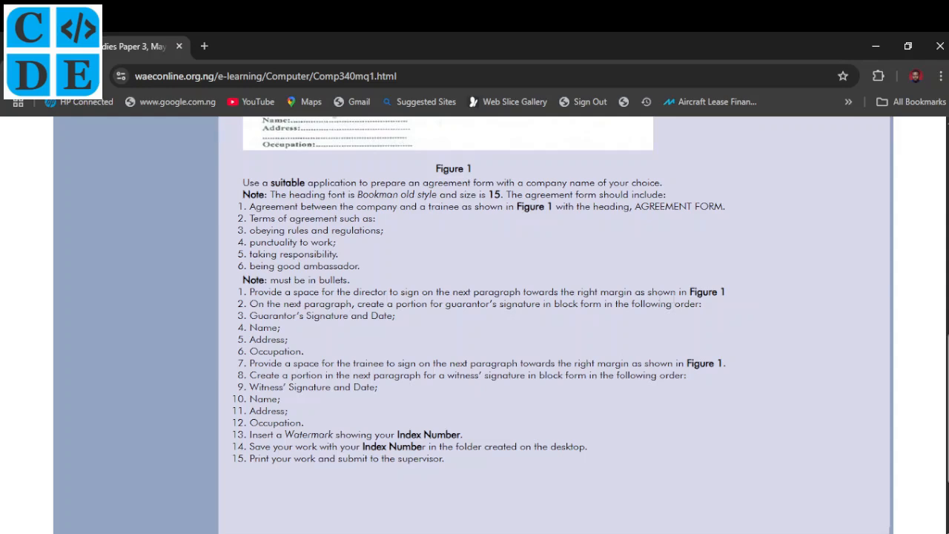
scroll(555, 300, up, 3)
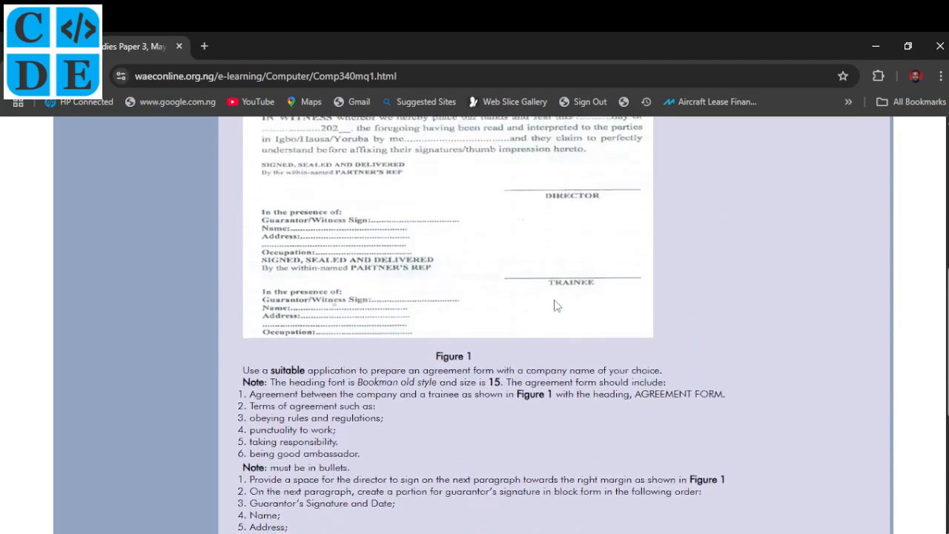
scroll(557, 305, up, 2)
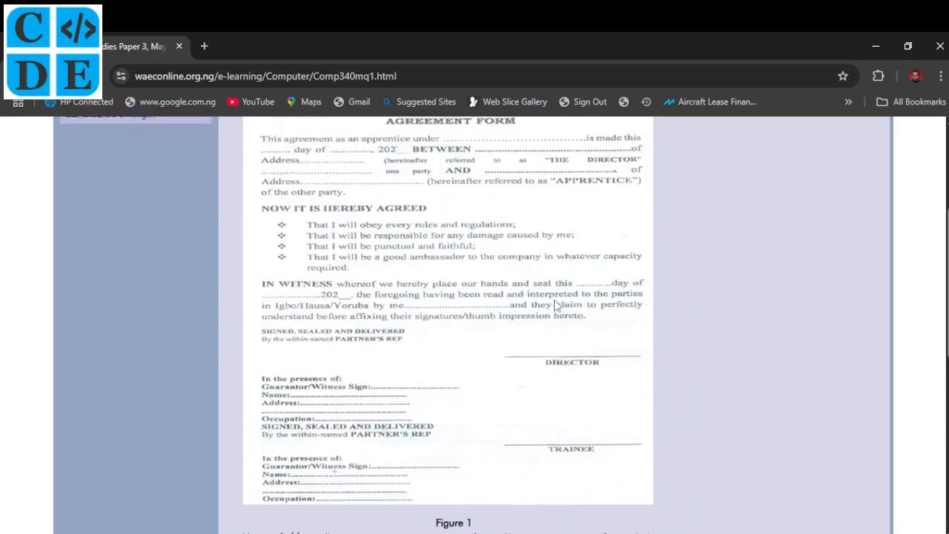
scroll(555, 305, up, 1)
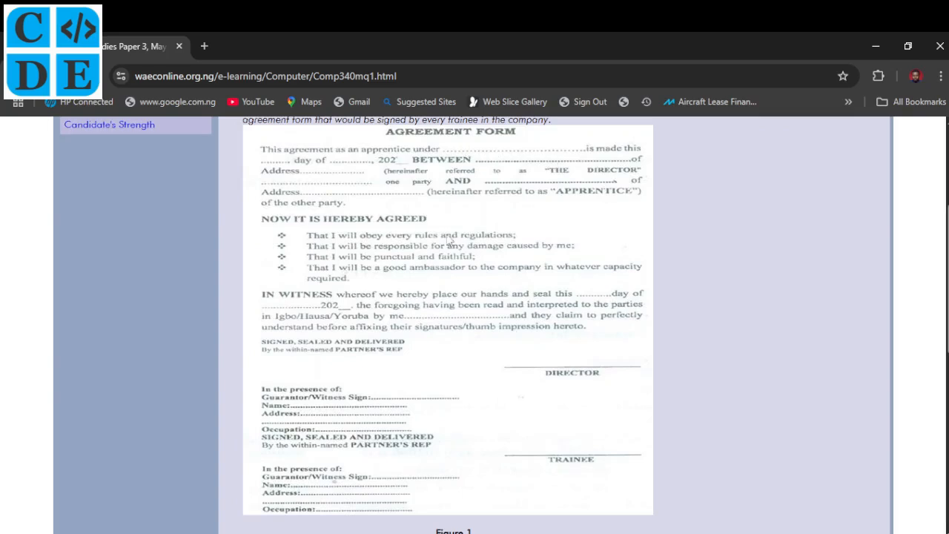
- Scroll down past the instruction list to the examiner's Observation section
scroll(422, 267, down, 3)
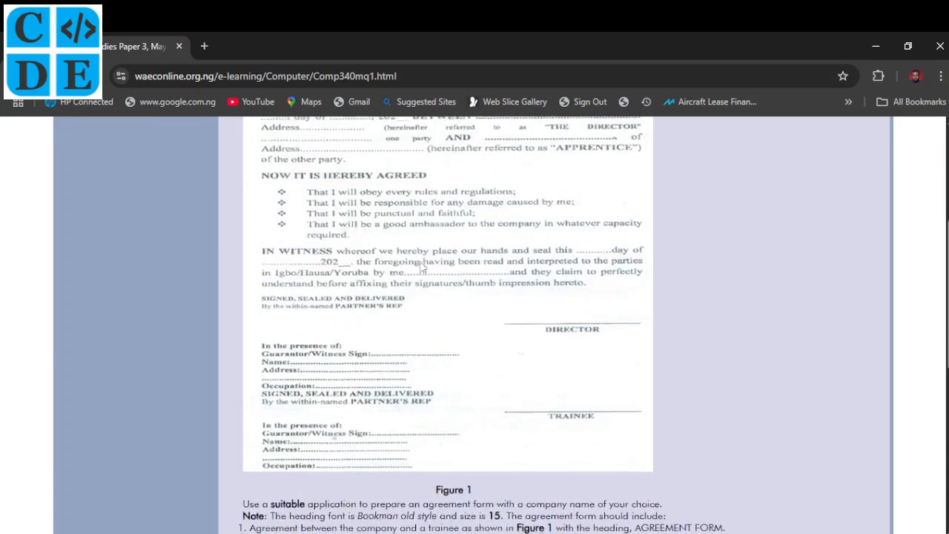
scroll(421, 267, down, 4)
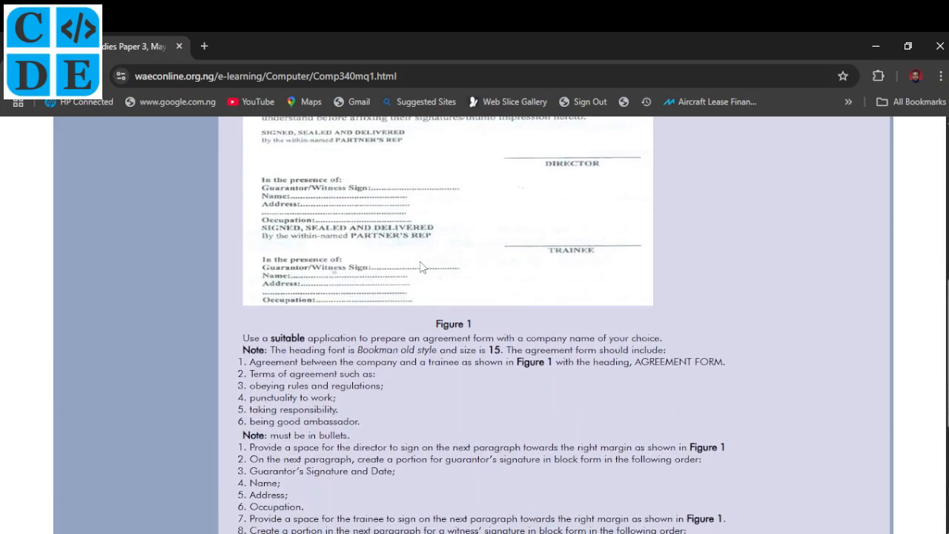
scroll(420, 261, down, 1)
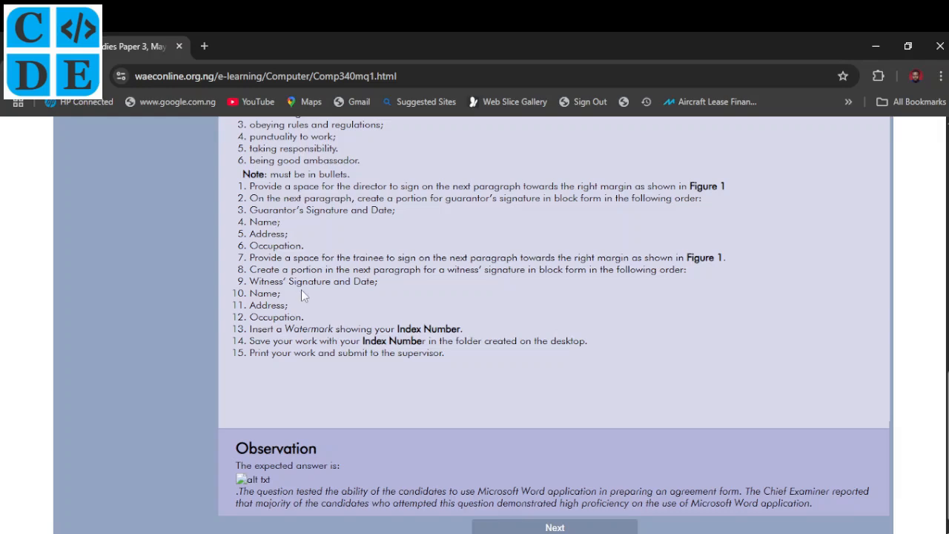
scroll(302, 296, up, 10)
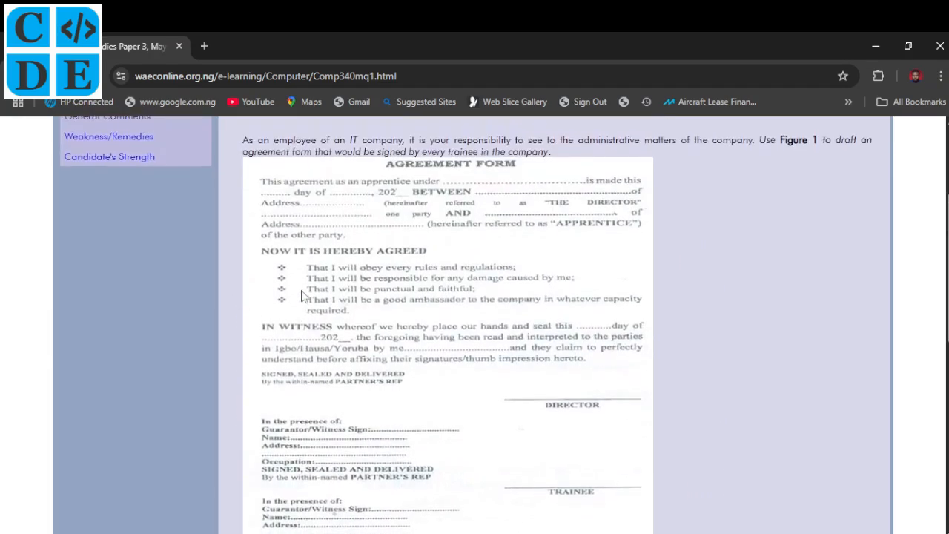
scroll(302, 296, down, 3)
scroll(302, 296, down, 5)
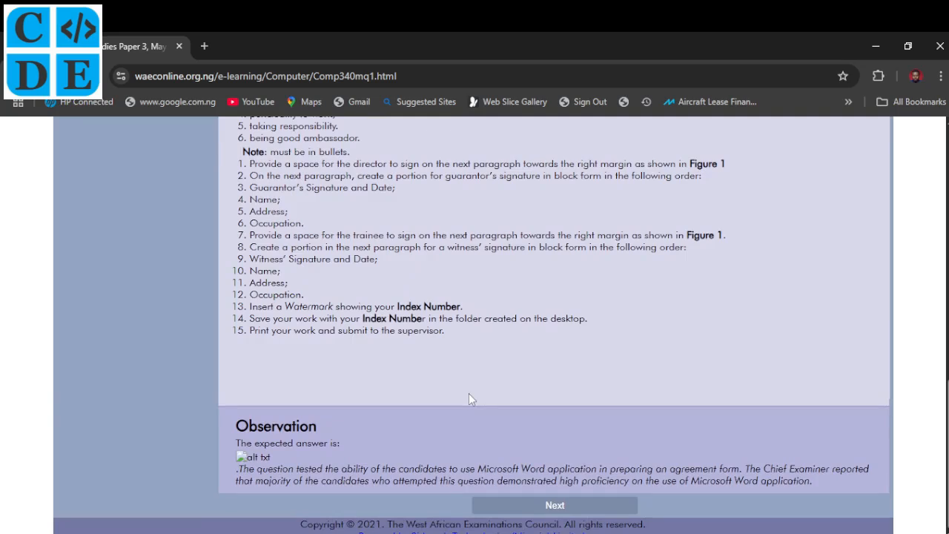
scroll(470, 399, up, 1)
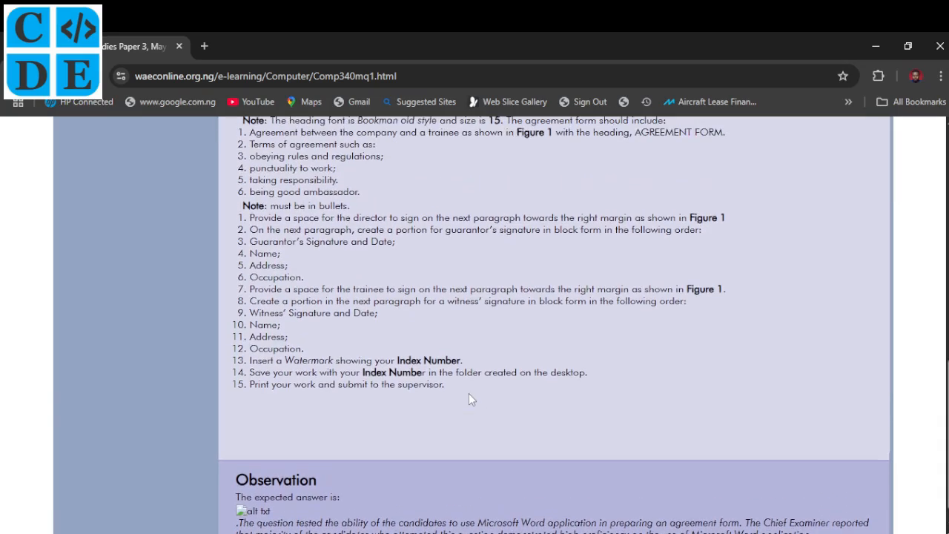
- Launch Microsoft Word from the Start menu search and create a blank document
key(super)
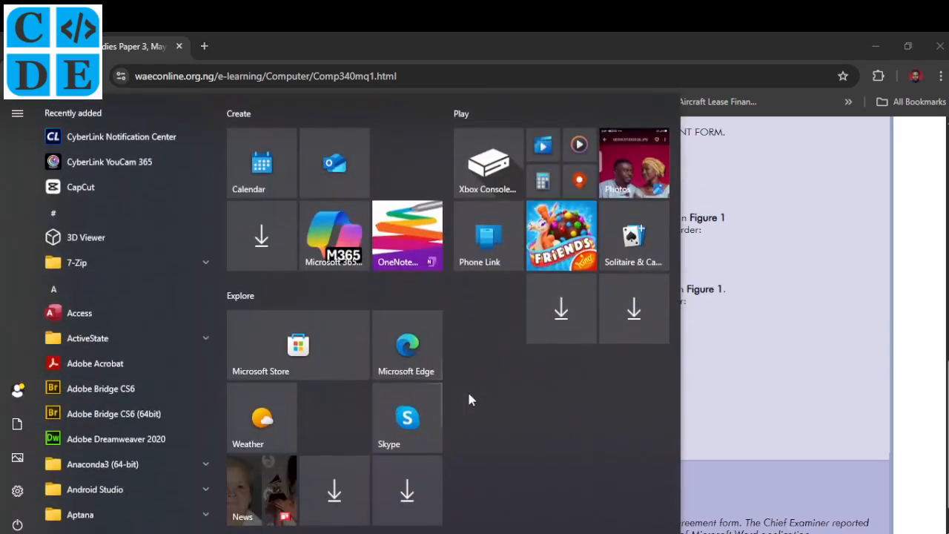
key(super)
text(word)
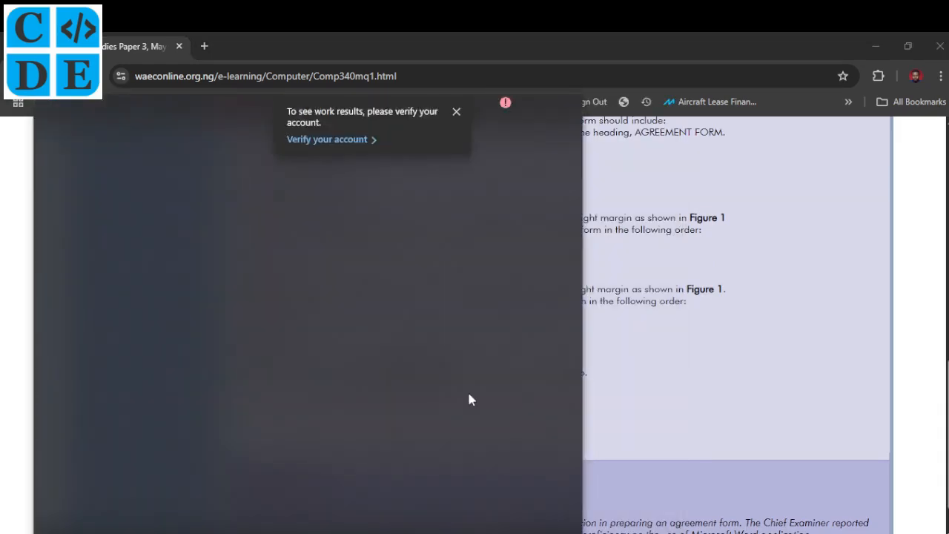
key(Return)
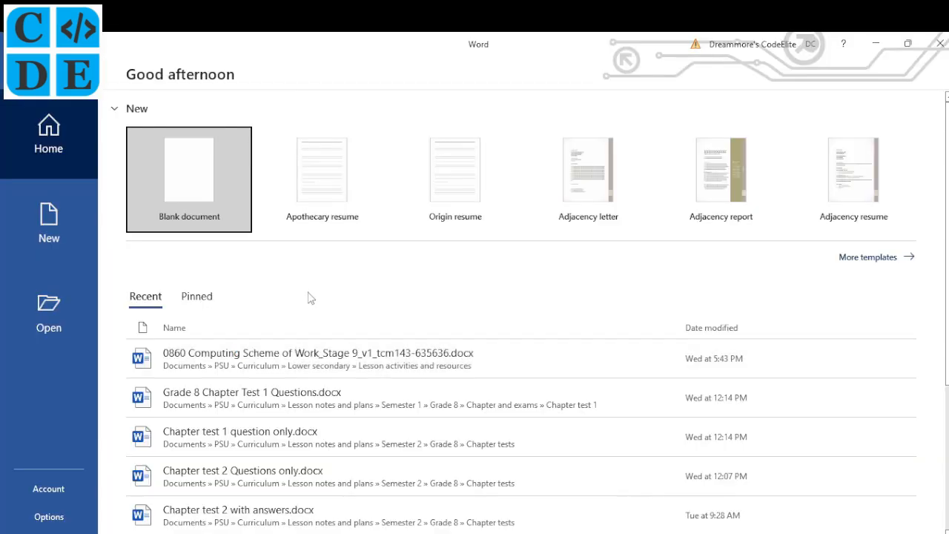
click(193, 184)
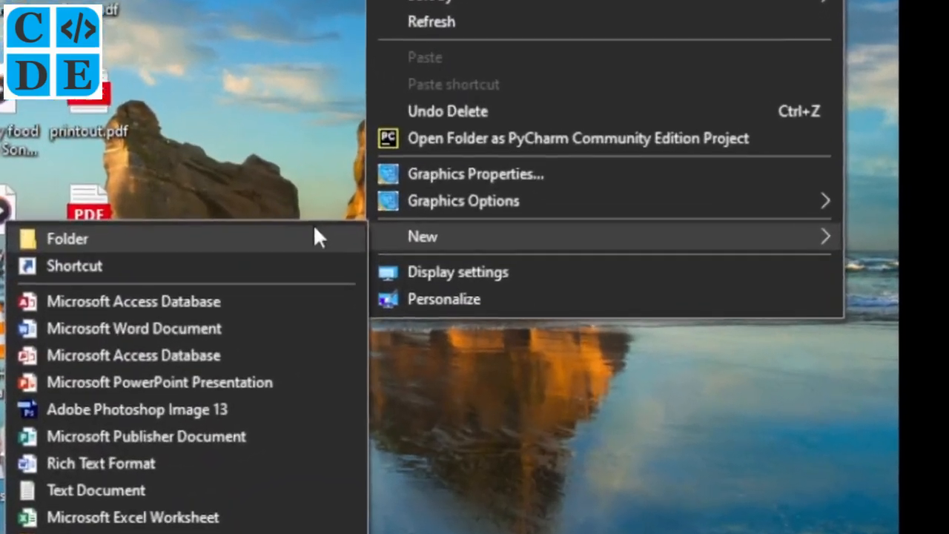
- Name the new desktop folder with the candidate's full name and index number
click(233, 286)
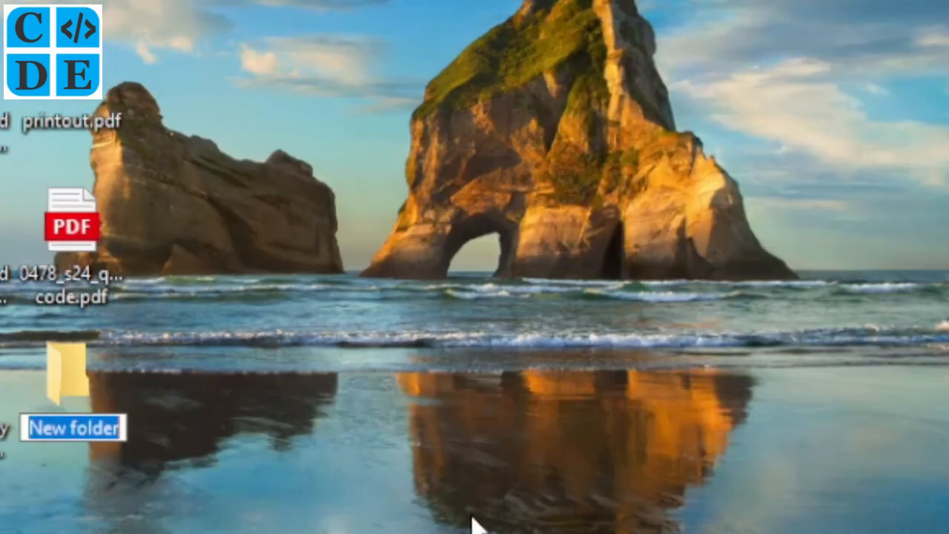
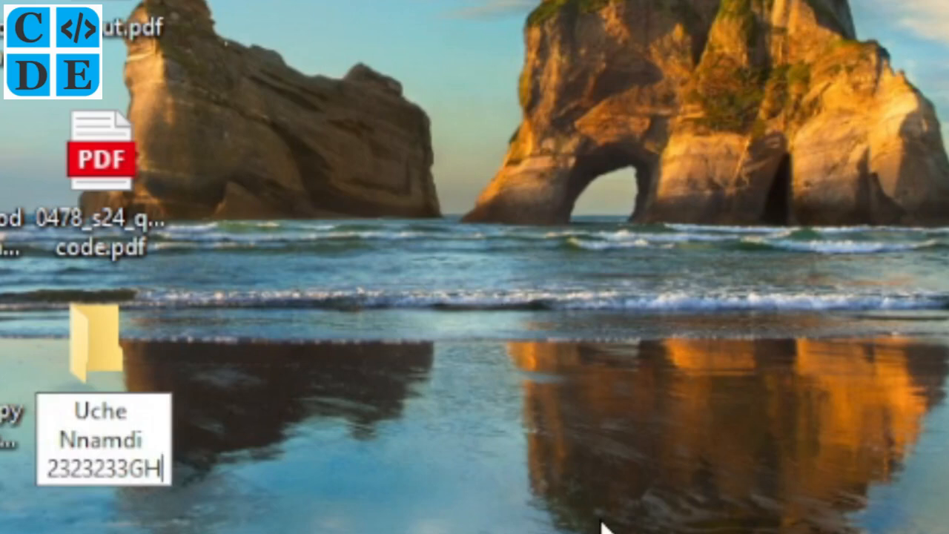
key(Return)
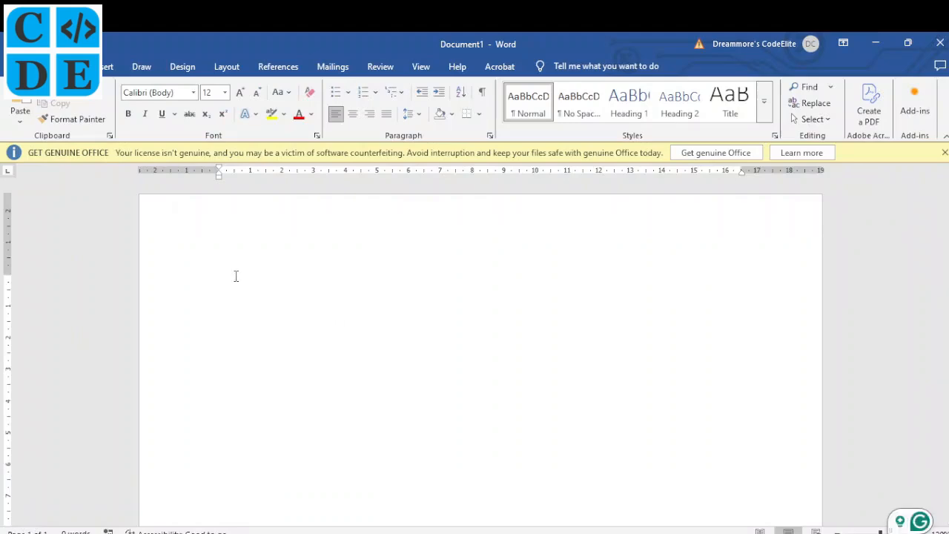
- Save the document in the candidate's desktop folder, named with the candidate's name plus 'No 1'
key(ctrl+s)
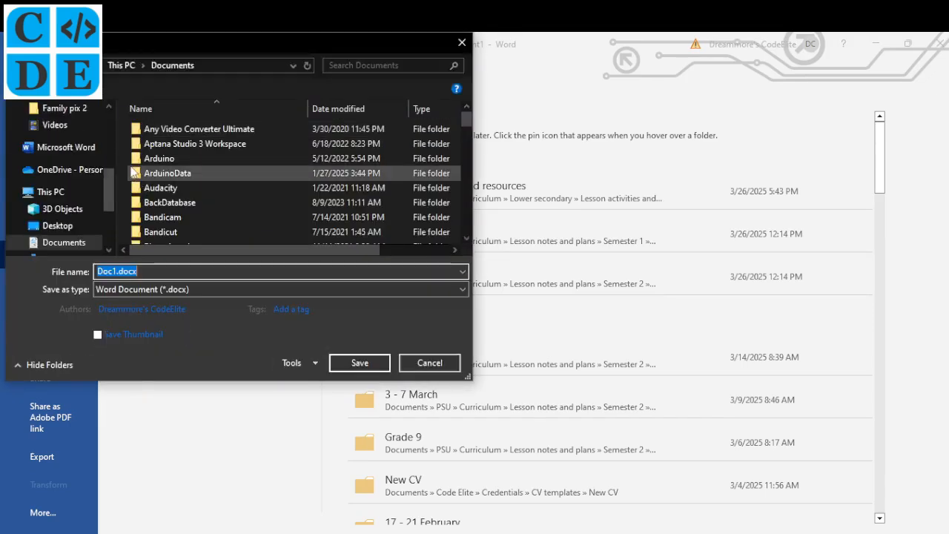
drag(113, 181, 112, 196)
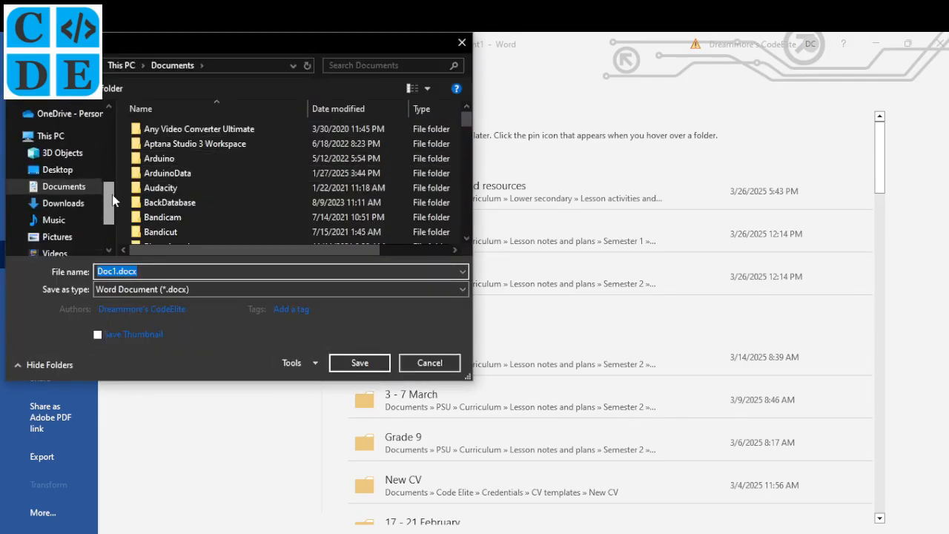
click(74, 172)
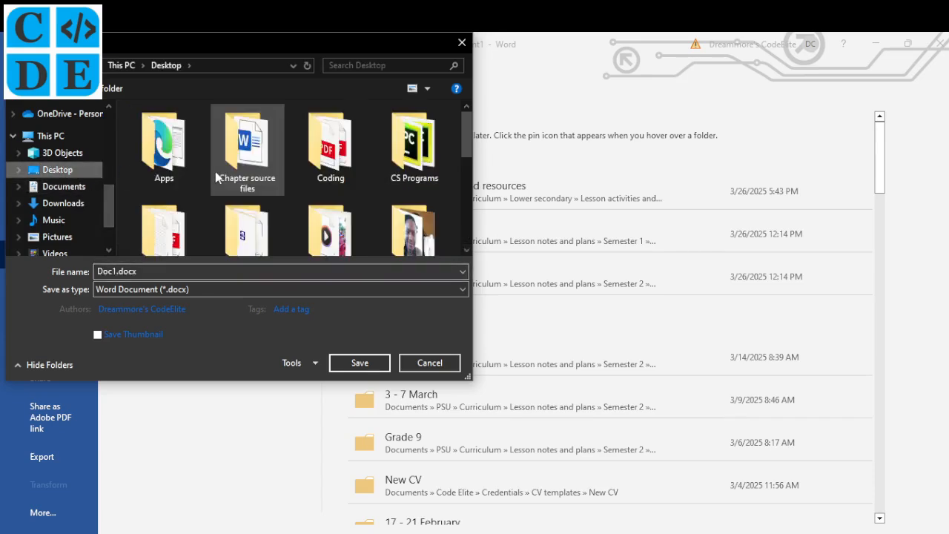
drag(466, 135, 470, 187)
click(170, 148)
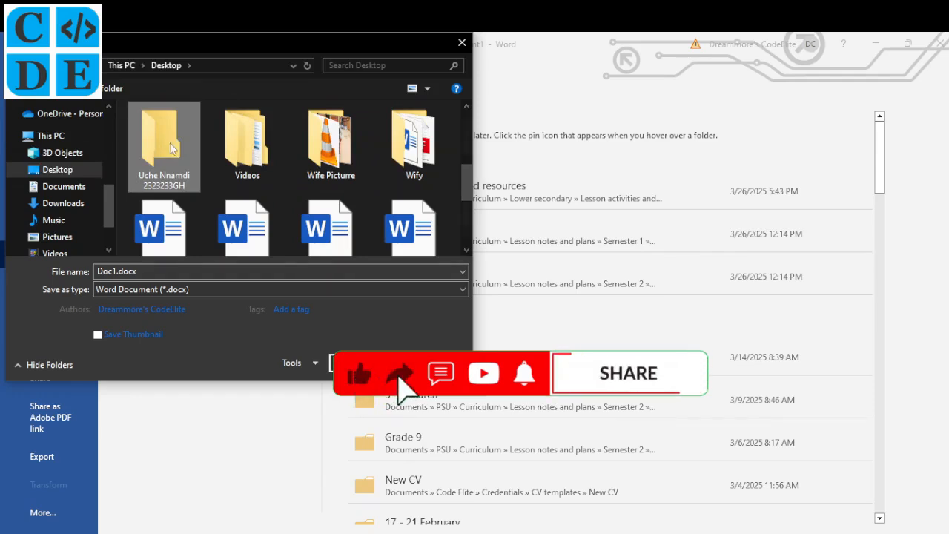
double_click(171, 148)
click(167, 270)
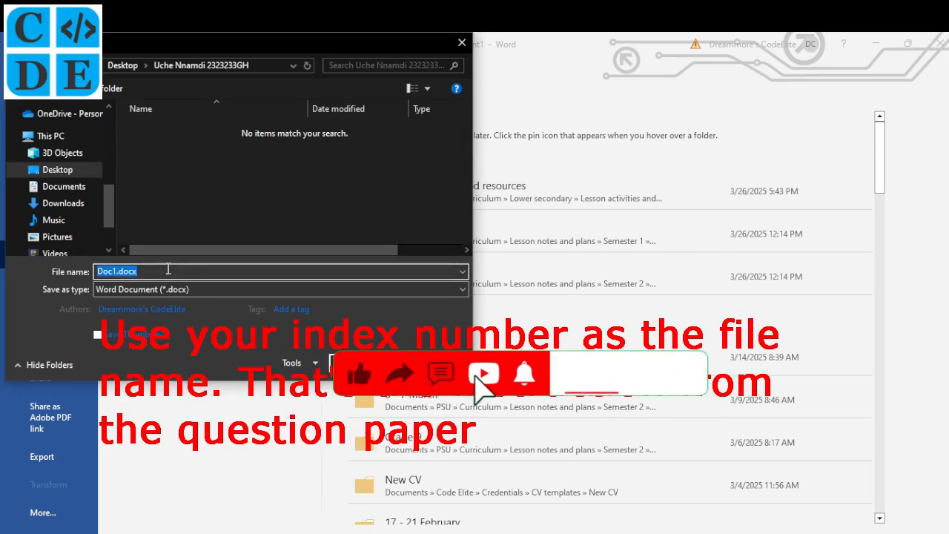
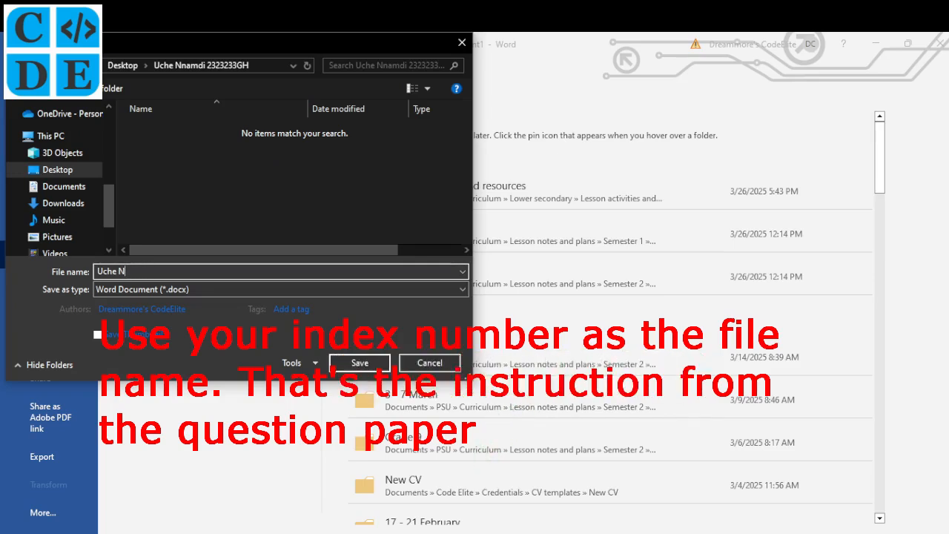
text(namdi No 1)
click(355, 361)
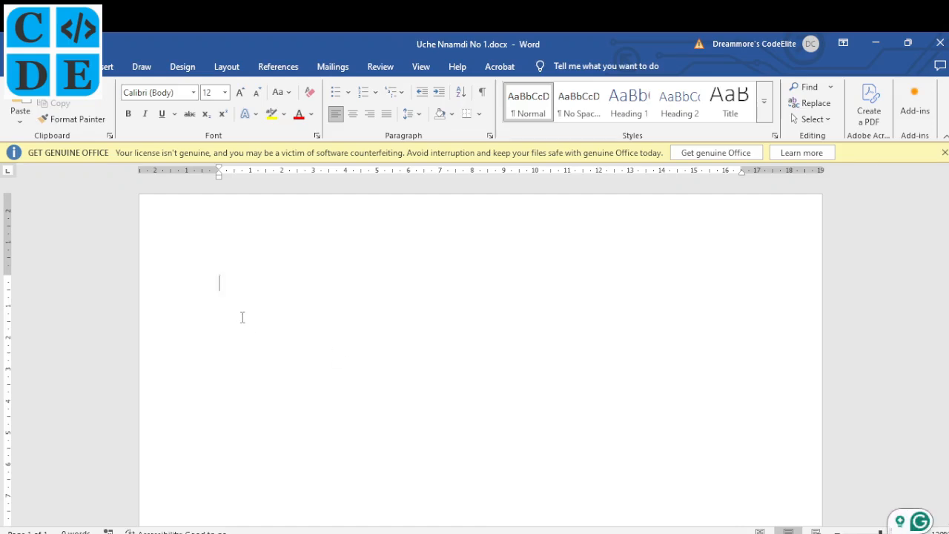
- Type the heading 'AGREEMENT FORM' on the first line of the document
text(AGREE)
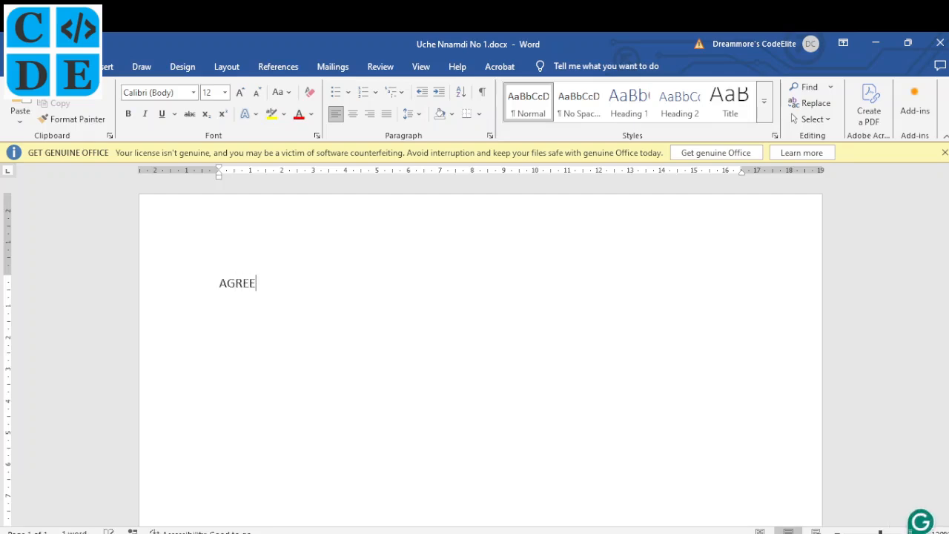
text(MENT FORM)
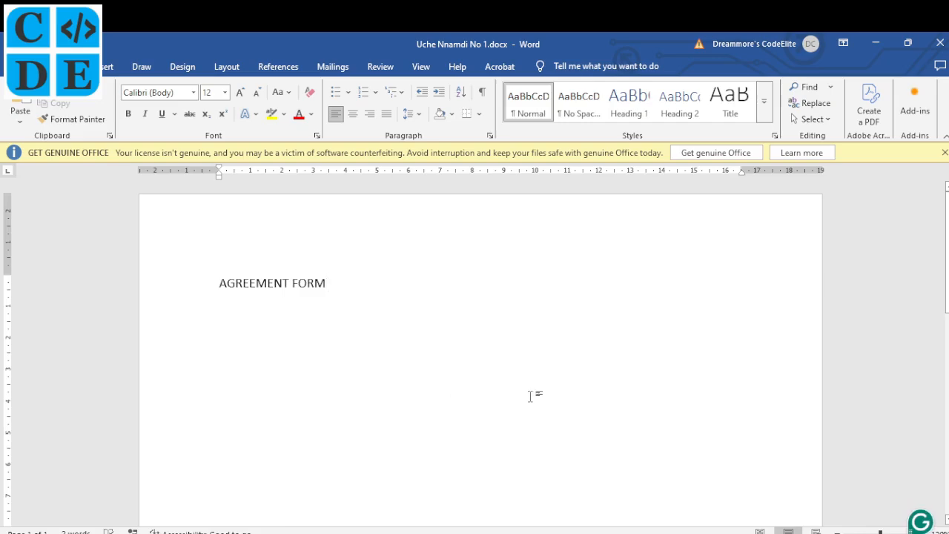
key(alt+Tab)
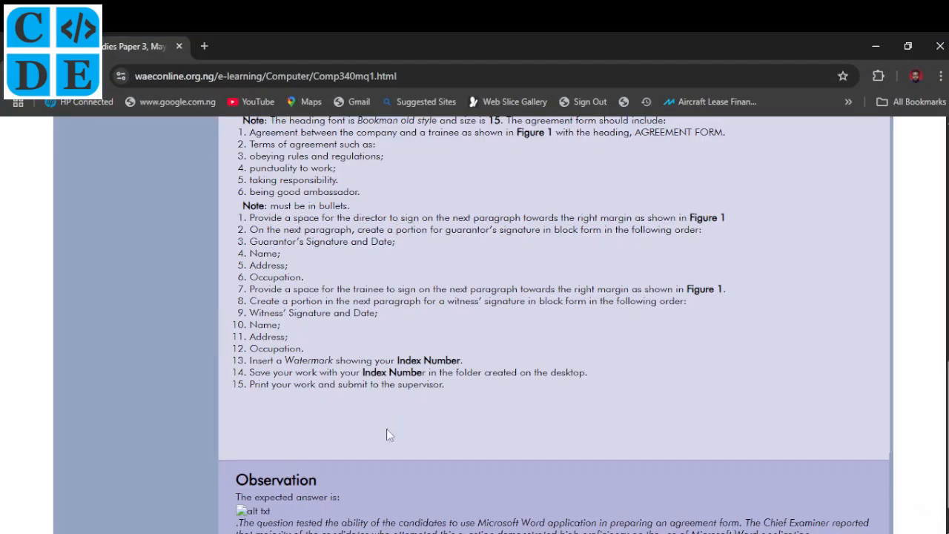
- Scroll to Figure 1's trainee signature section and the heading font notes below it
scroll(412, 193, up, 3)
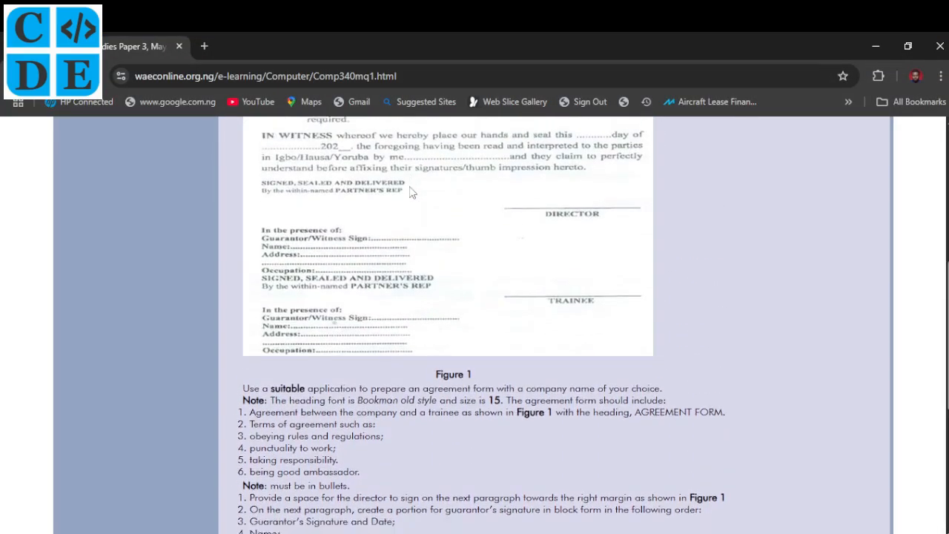
scroll(412, 192, down, 1)
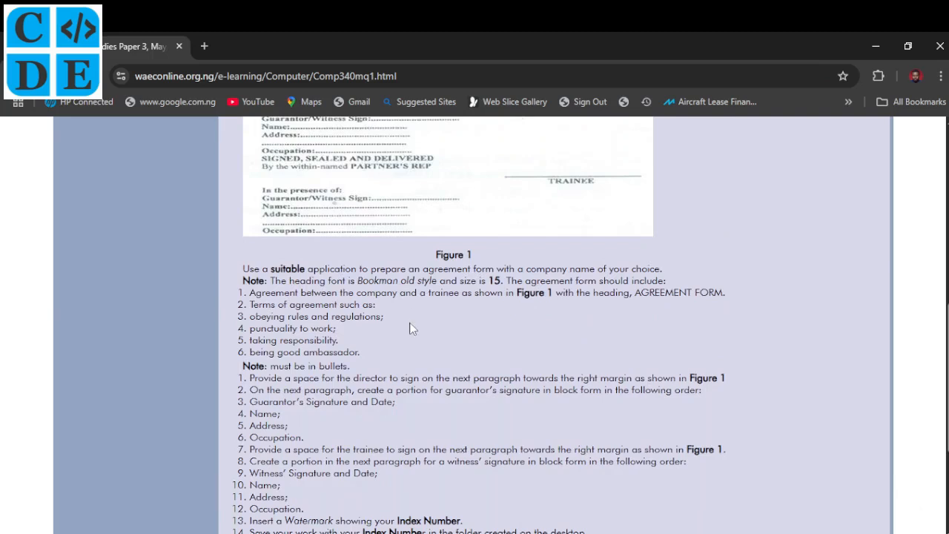
scroll(412, 329, down, 1)
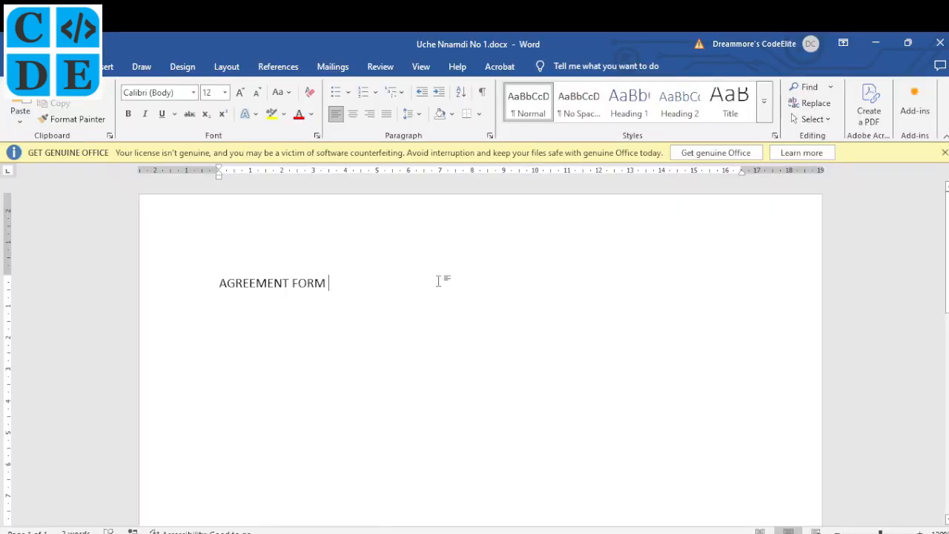
- Set the AGREEMENT FORM heading in Bookman Old Style, leaving an empty line below it
key(Return)
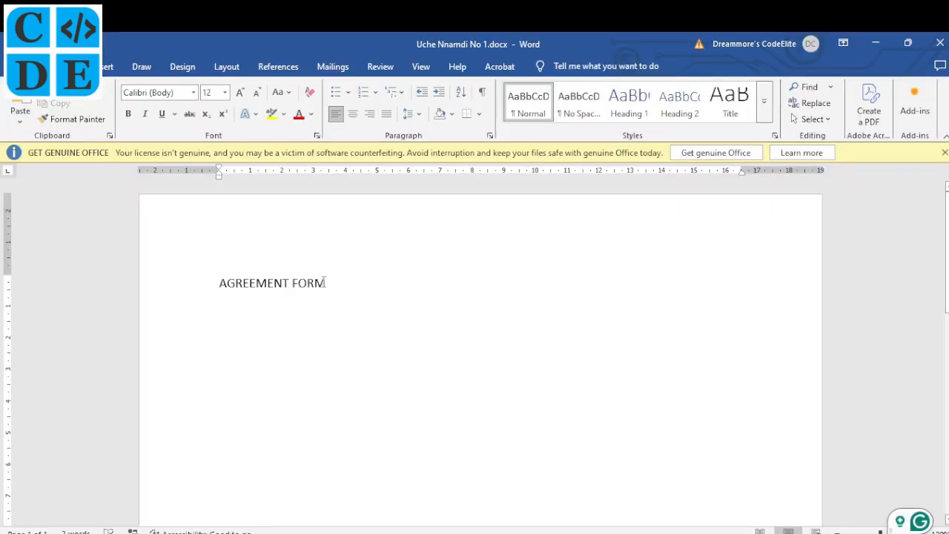
drag(325, 283, 239, 285)
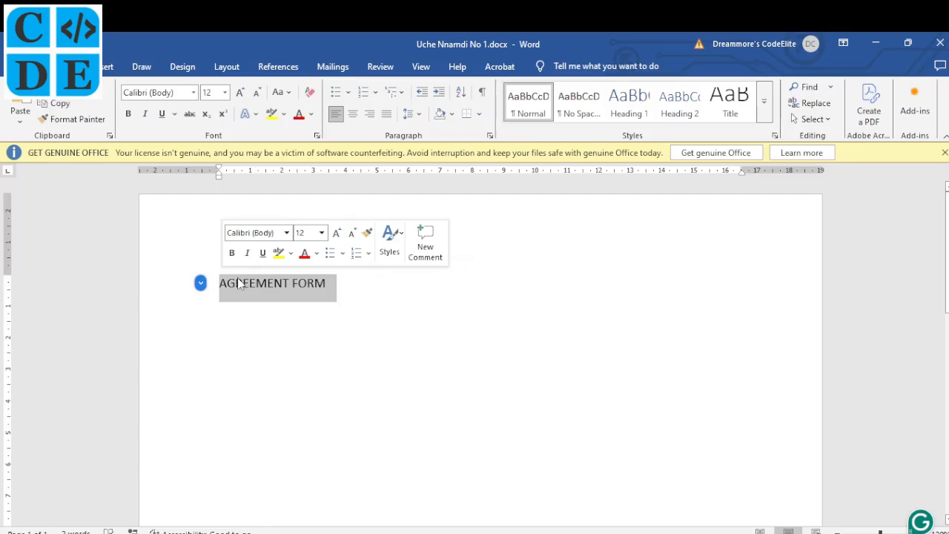
click(194, 93)
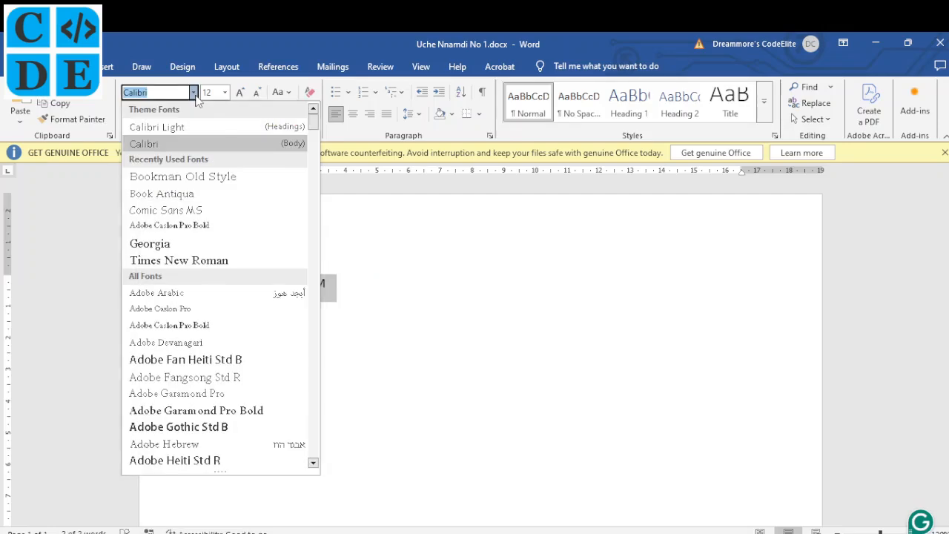
click(228, 178)
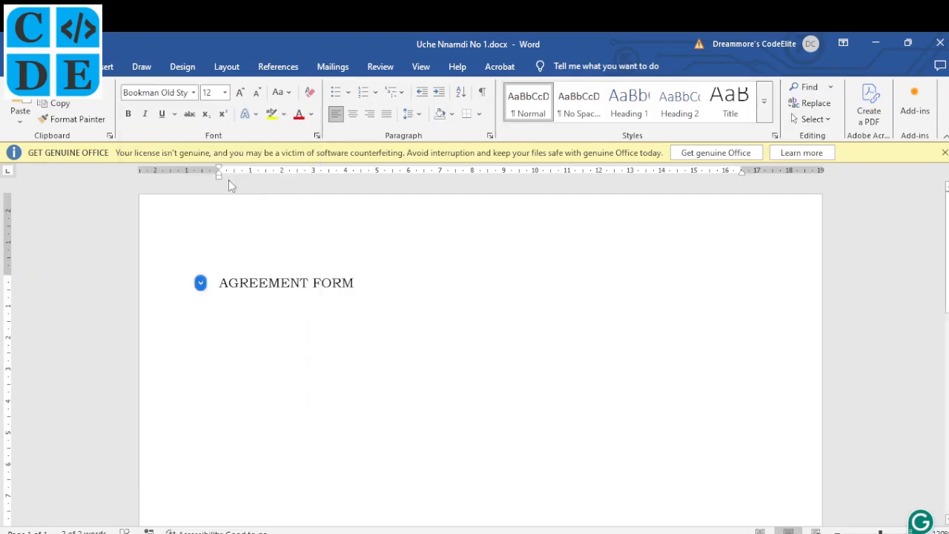
click(357, 315)
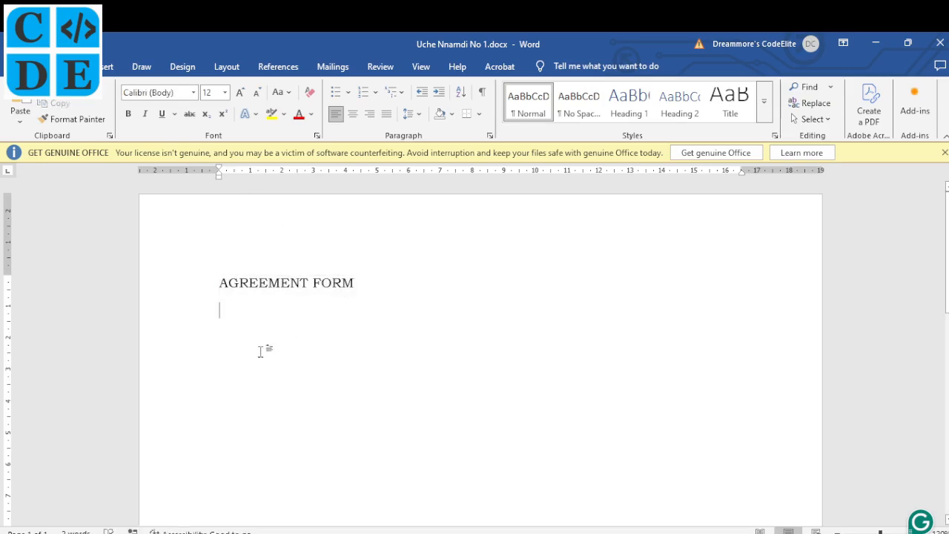
- Recheck the Figure 1 agreement text under Question 1 from its opening paragraph
key(alt+Tab)
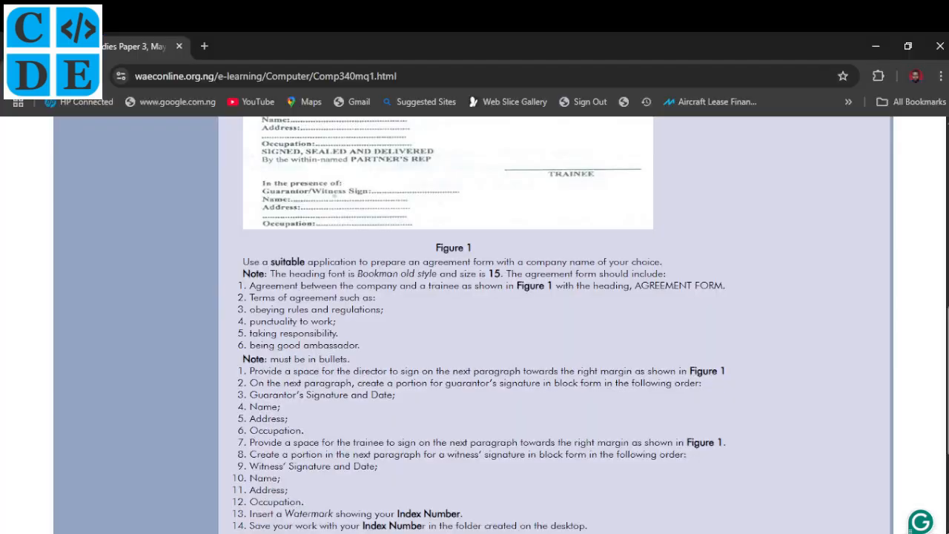
scroll(414, 304, up, 4)
scroll(414, 310, up, 1)
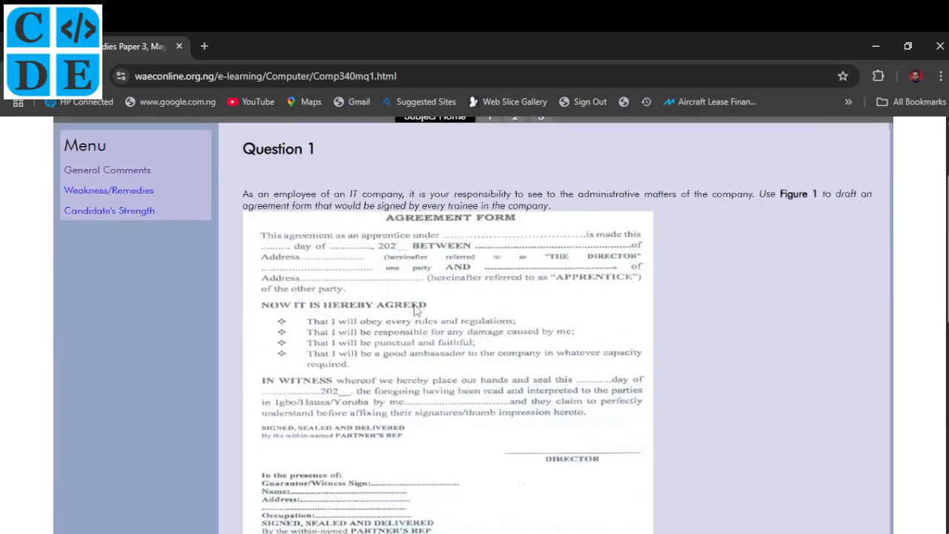
scroll(414, 310, down, 1)
scroll(413, 310, down, 1)
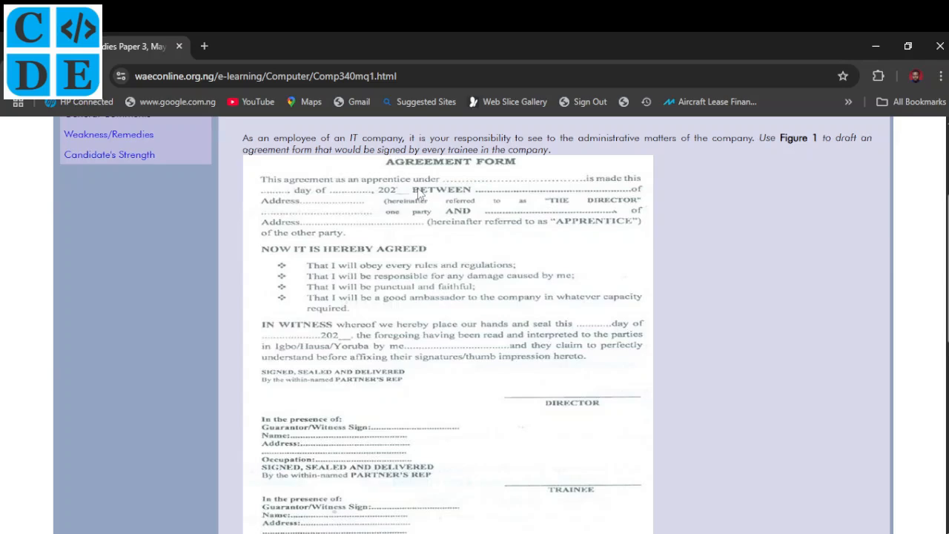
- Type 'This agreement as an apprentice under' and make the heading size 15 and centred
key(alt+Tab)
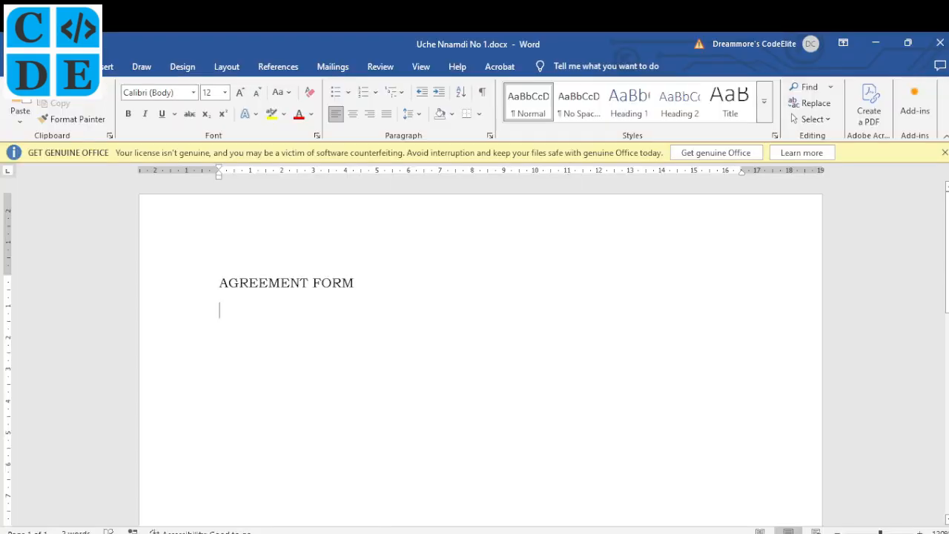
text(This a)
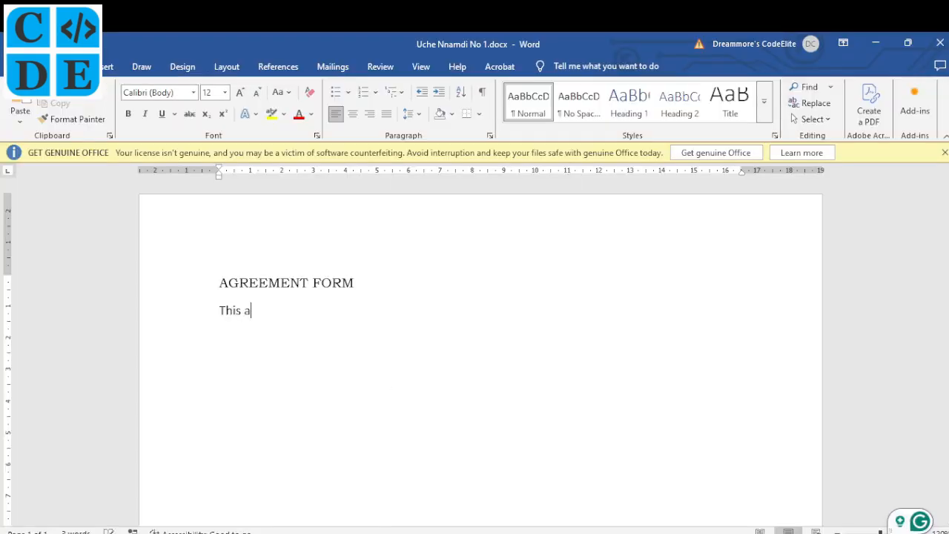
text(greement as an apprentice under)
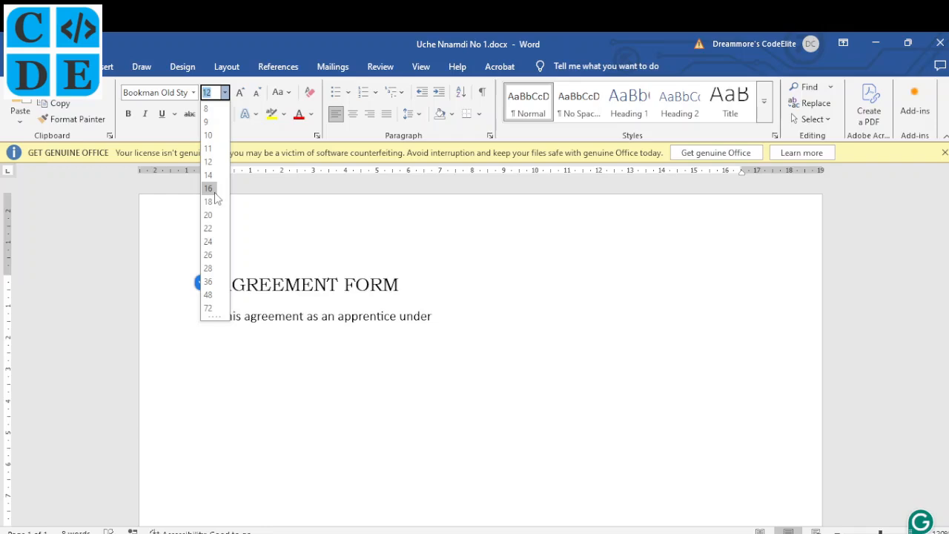
text(15)
key(Return)
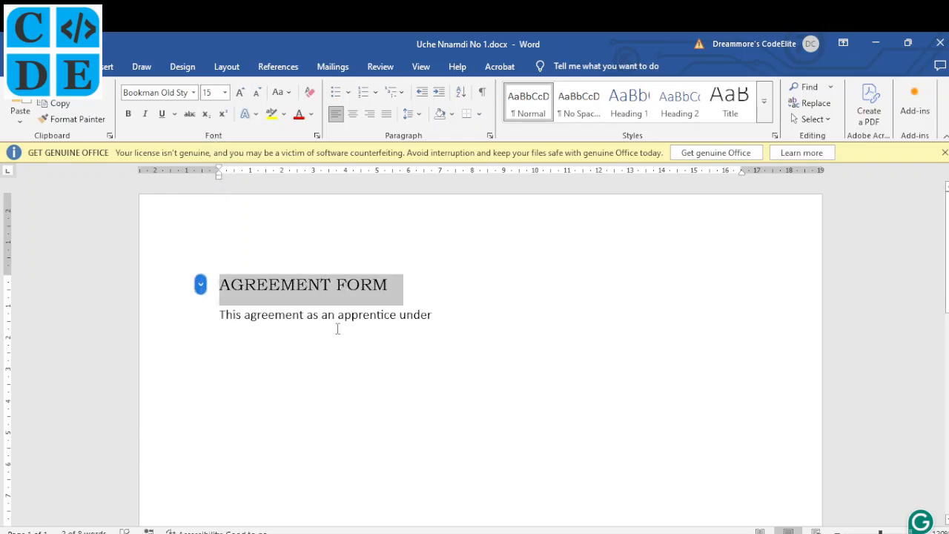
click(354, 117)
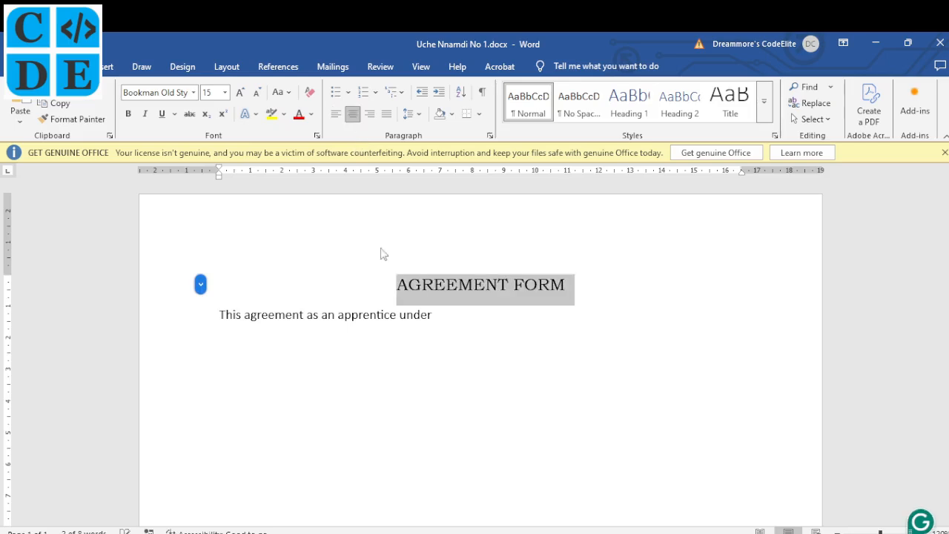
click(436, 317)
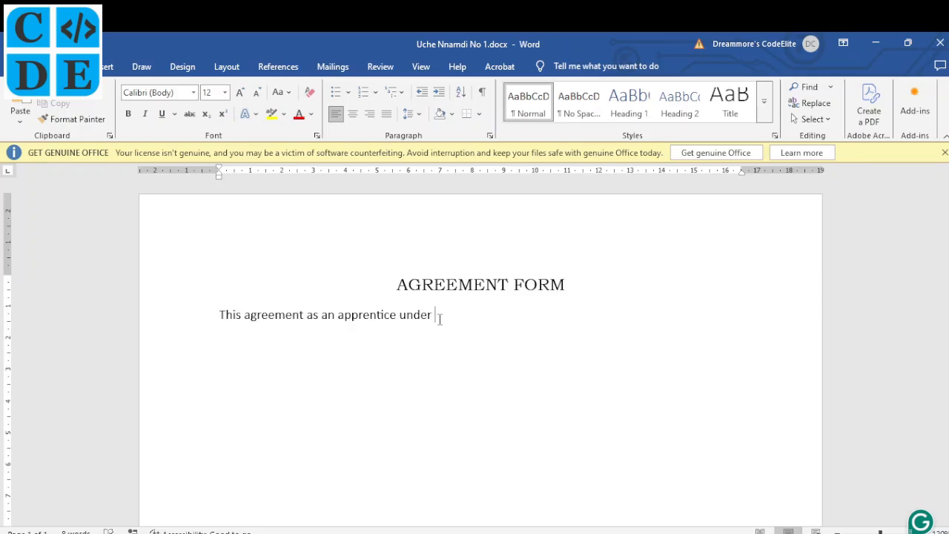
key(alt+Tab)
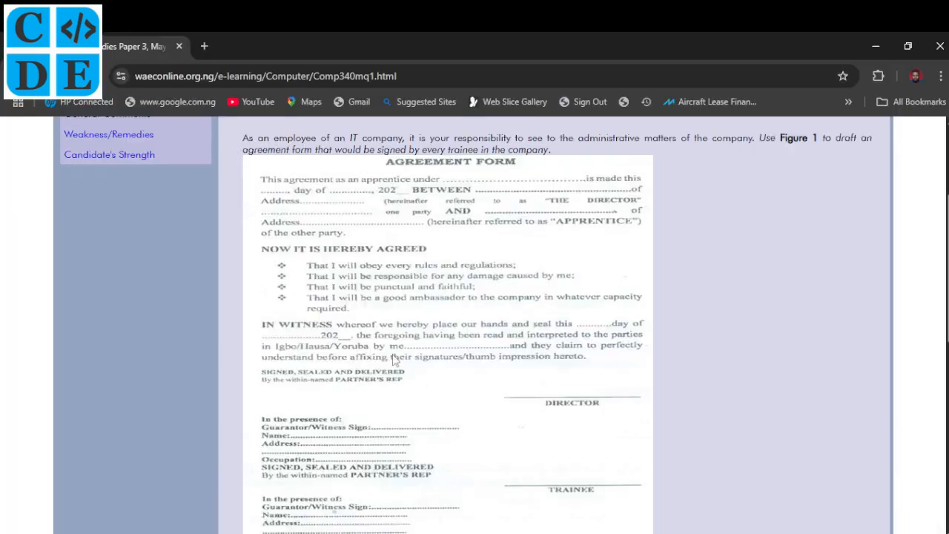
- Scroll the WAEC page to review Figure 1's signature sections and instructions
scroll(393, 359, down, 2)
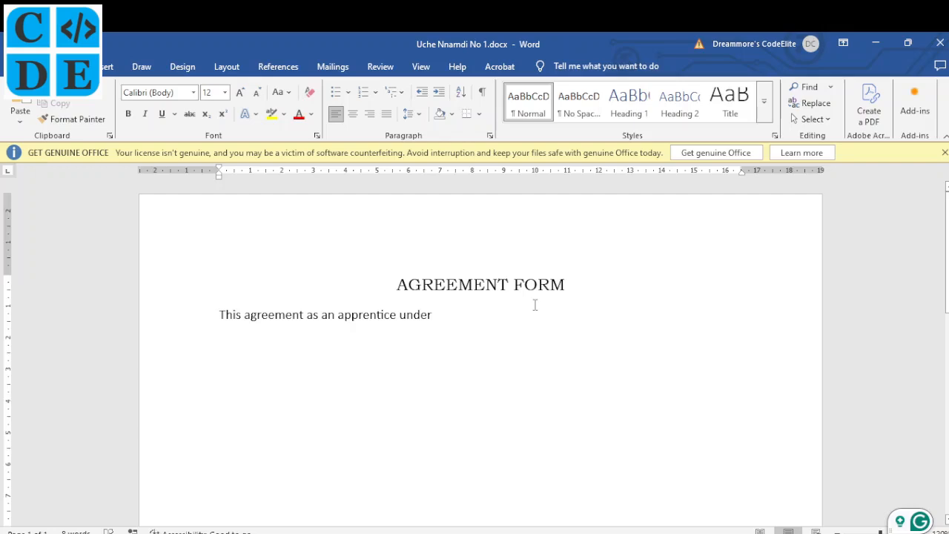
- Fill the opening line's blanks with underscores and add a full underscore line below
text(_)
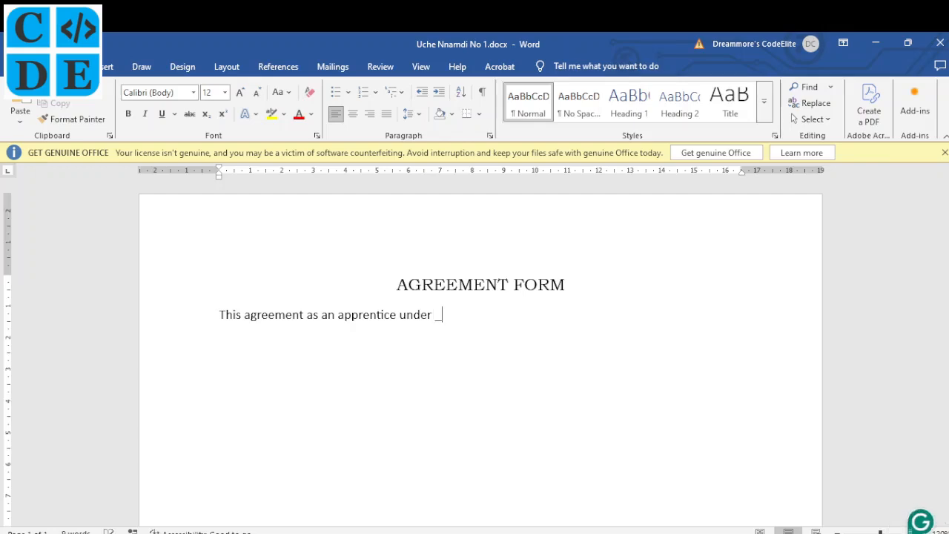
text(_________________ --------)
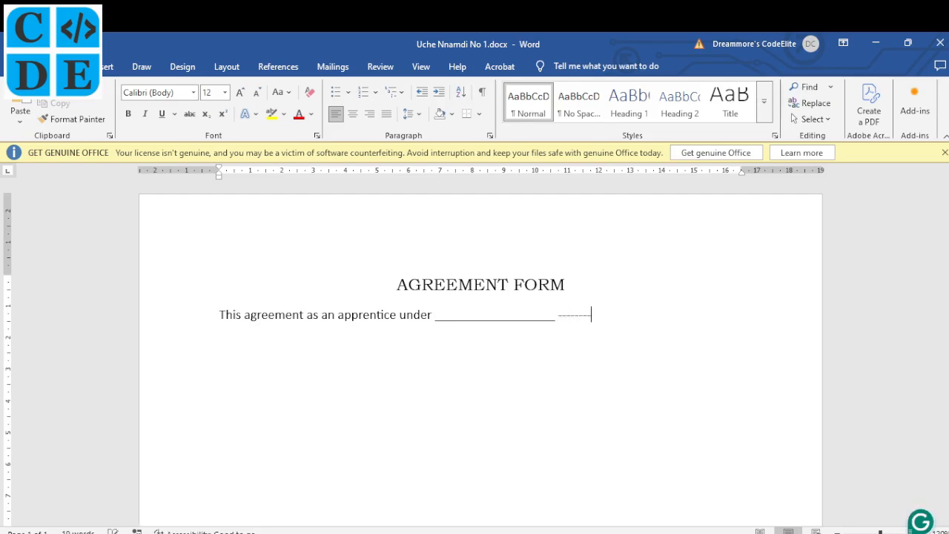
key(BackSpace)
key(BackSpace)
key(BackSpace)
key(BackSpace)
key(BackSpace)
key(BackSpace)
key(BackSpace)
key(BackSpace)
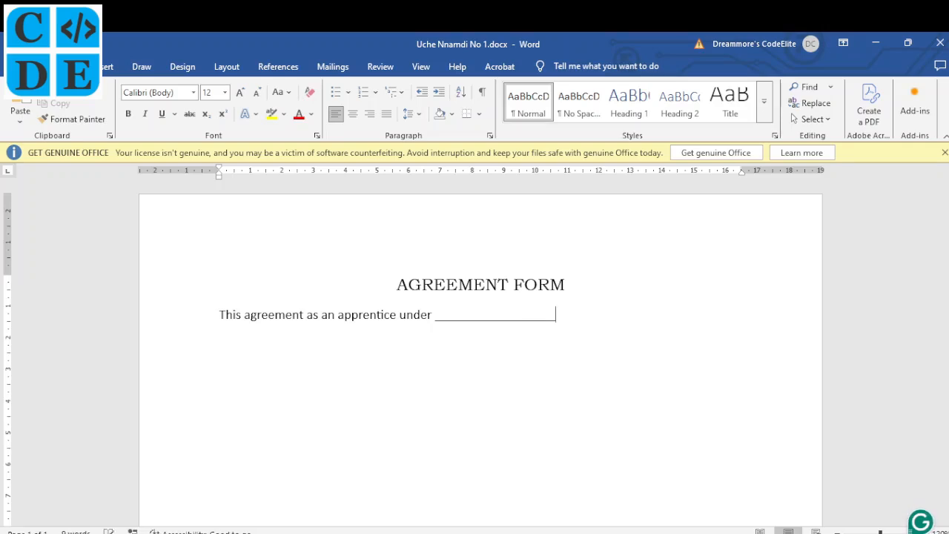
text(_____)
key(Return)
text(_______________________________________)
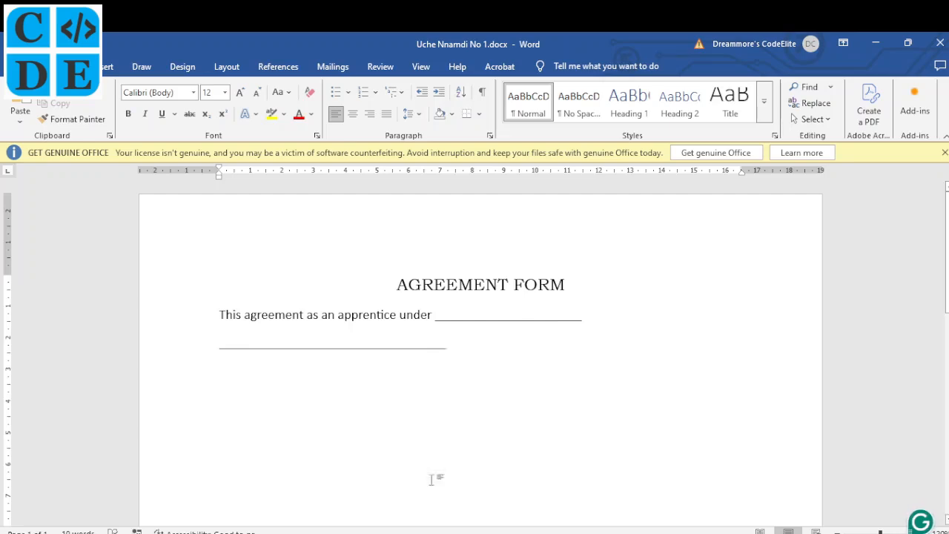
- After checking the reference form, undo Word's automatic border to keep the underscore line
click(356, 483)
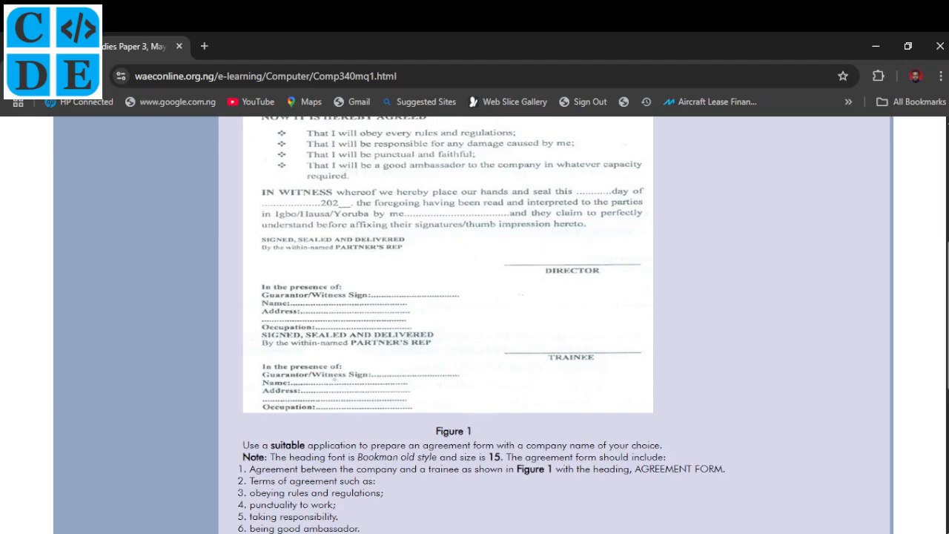
click(558, 533)
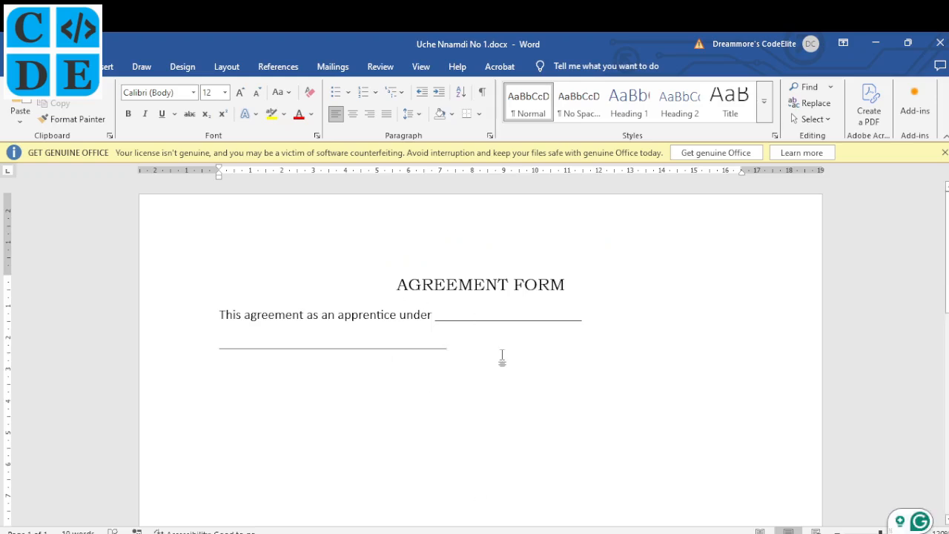
key(Return)
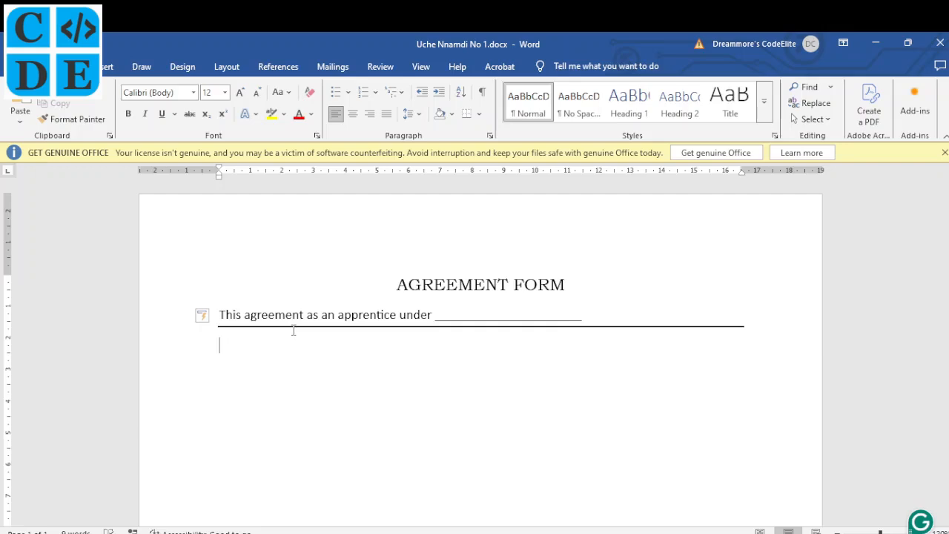
key(ctrl+z)
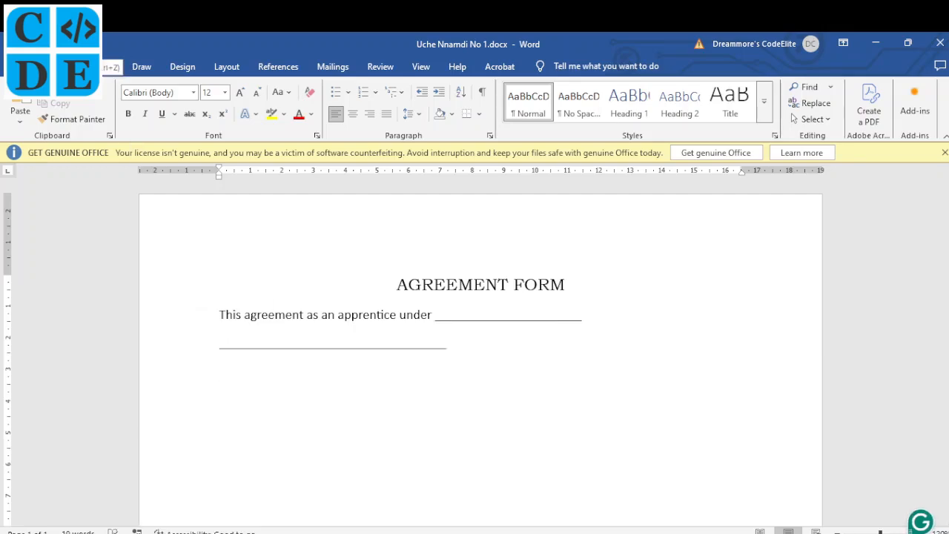
key(ctrl+y)
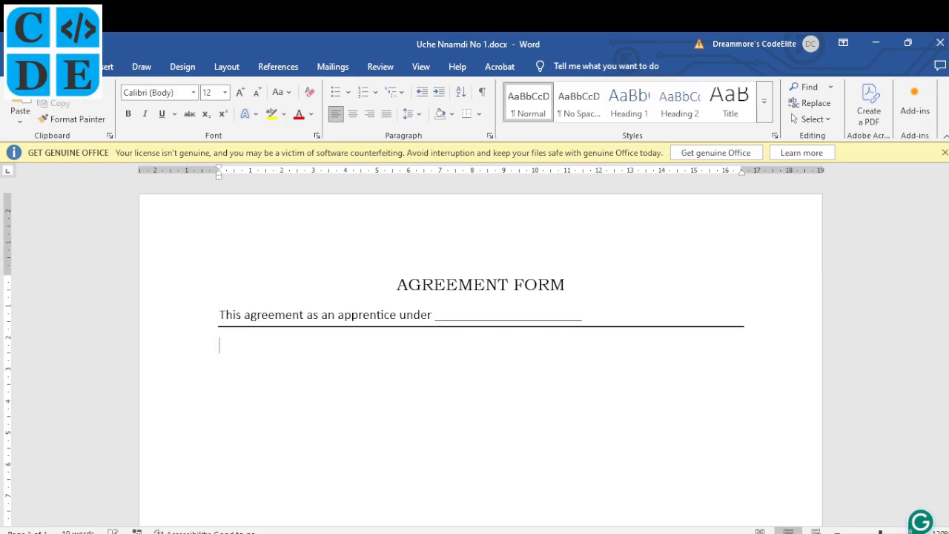
key(ctrl+z)
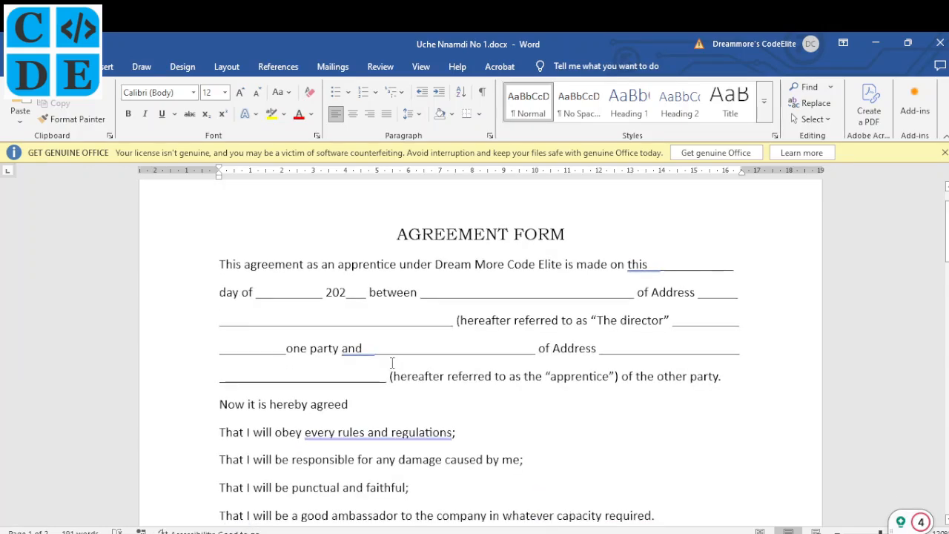
- Scroll through the Word draft's director, witness and guarantor lines, then bring up Chrome
scroll(392, 363, down, 3)
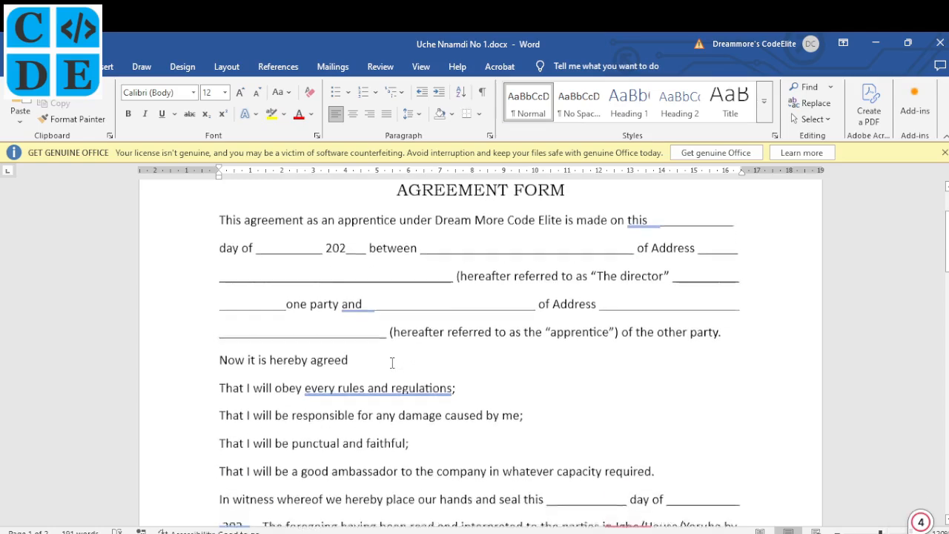
scroll(393, 363, down, 6)
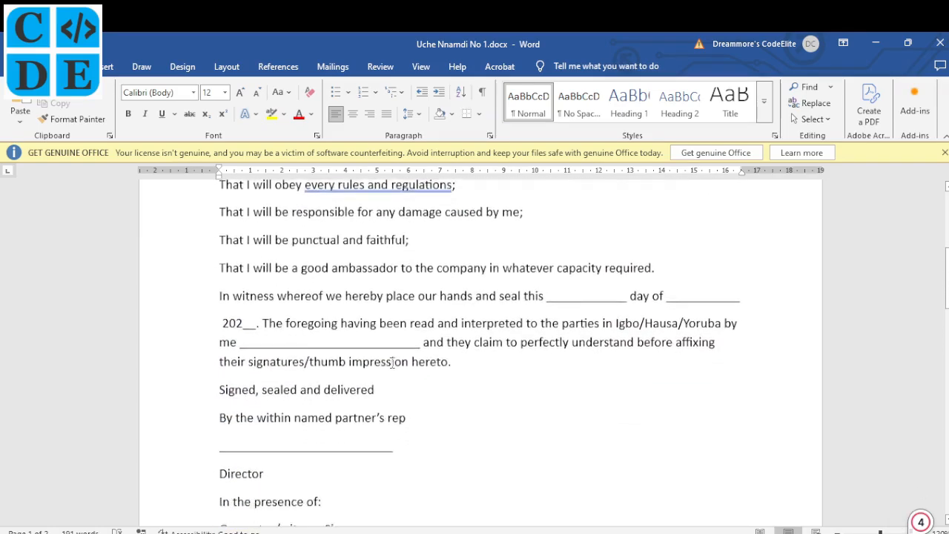
scroll(393, 363, down, 15)
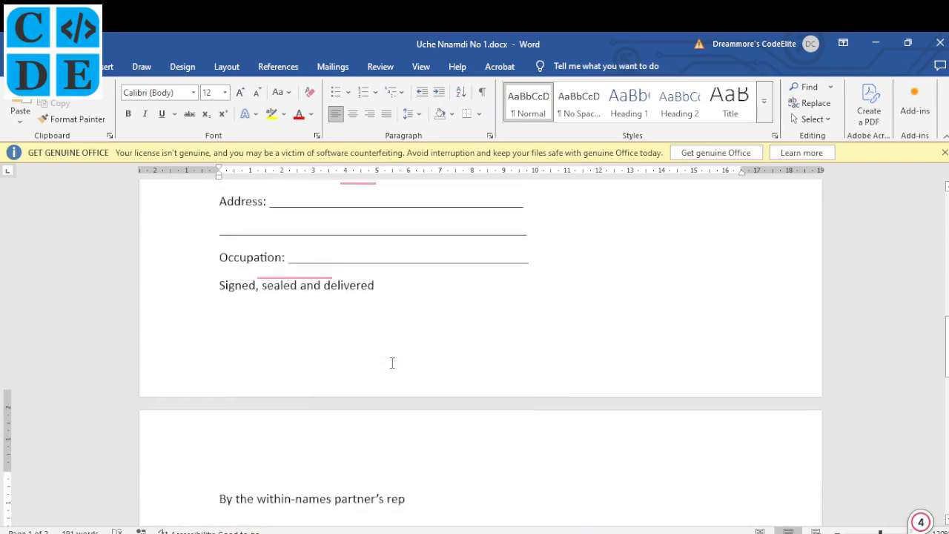
scroll(393, 363, down, 9)
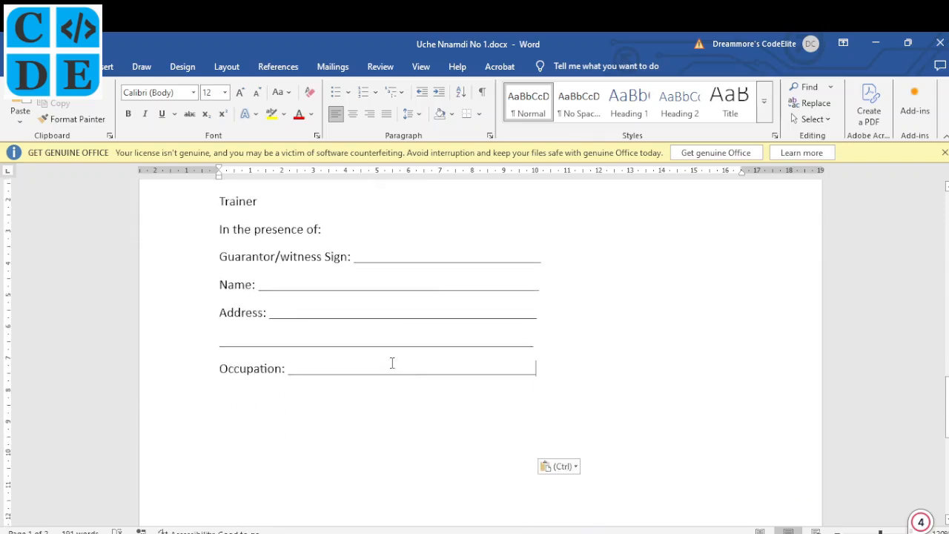
scroll(392, 363, up, 2)
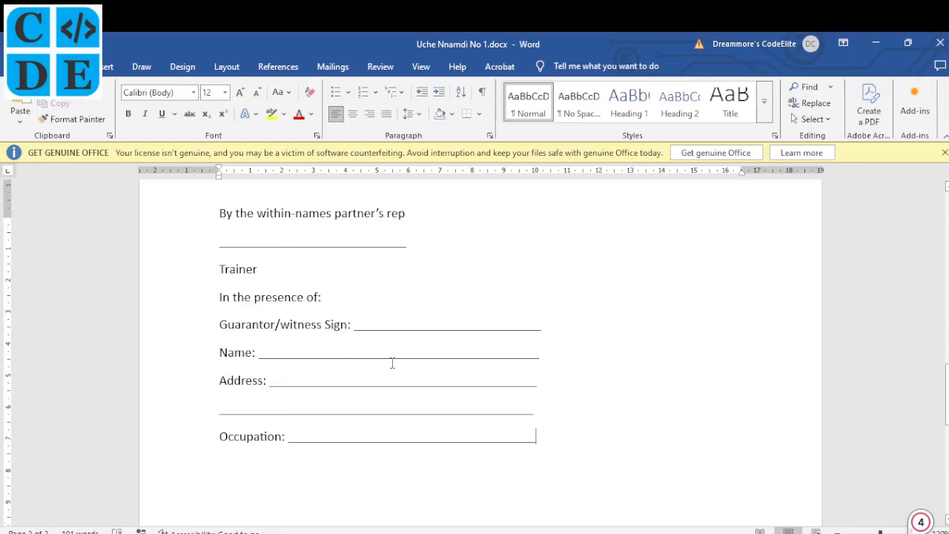
scroll(393, 363, up, 13)
scroll(392, 363, up, 15)
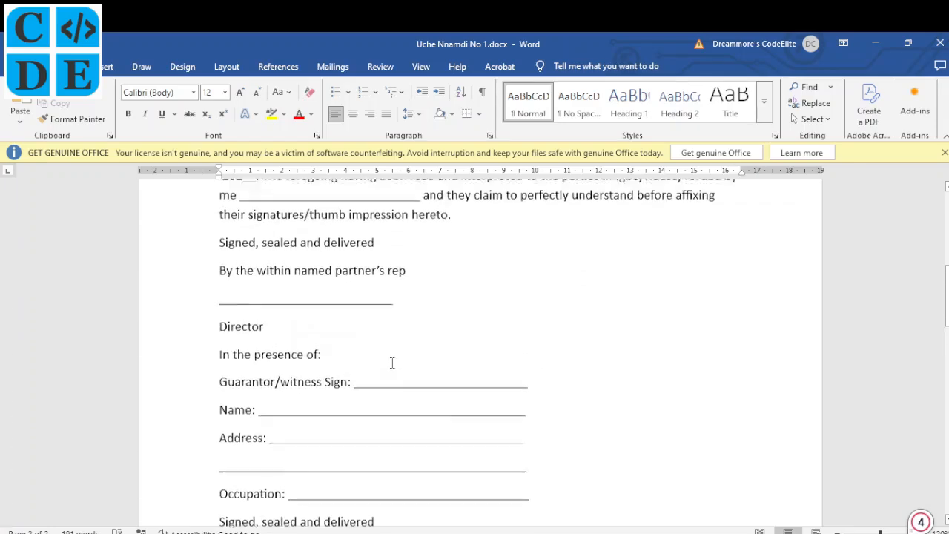
scroll(393, 363, up, 2)
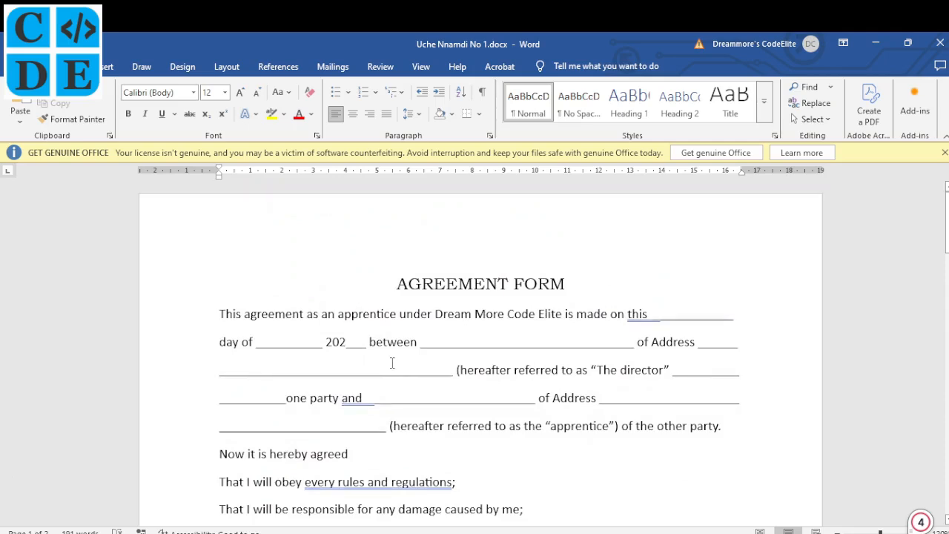
scroll(392, 363, down, 1)
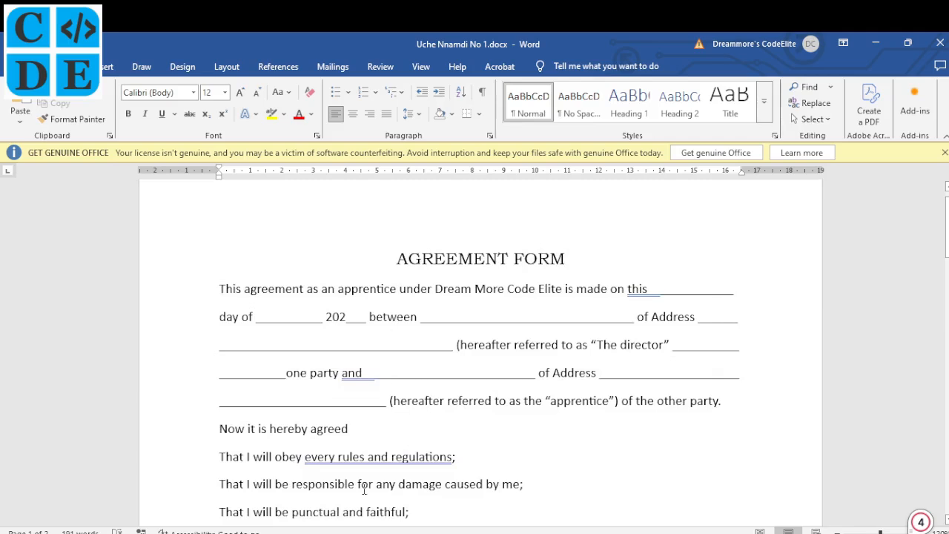
click(359, 528)
- Scroll through Figure 1 and its numbered instruction list, then return to Word
scroll(395, 370, down, 1)
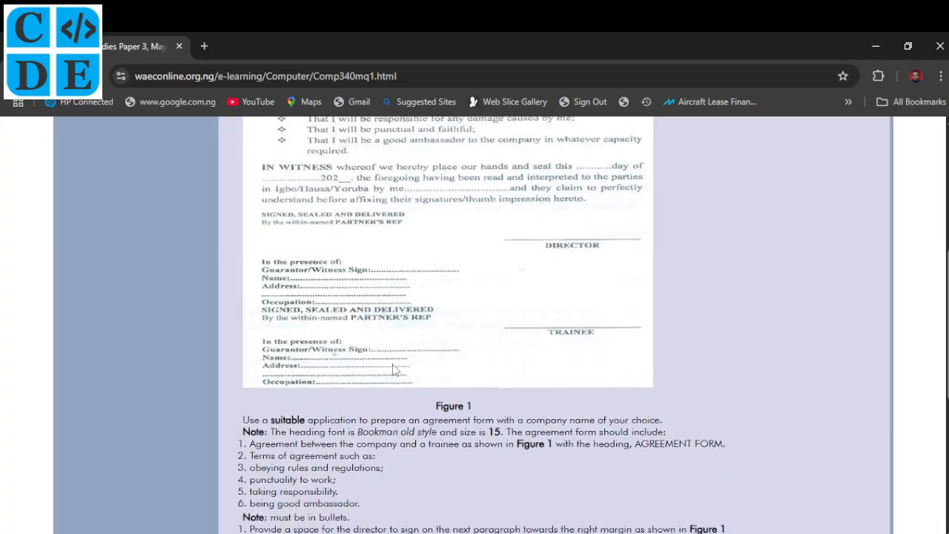
scroll(395, 369, up, 3)
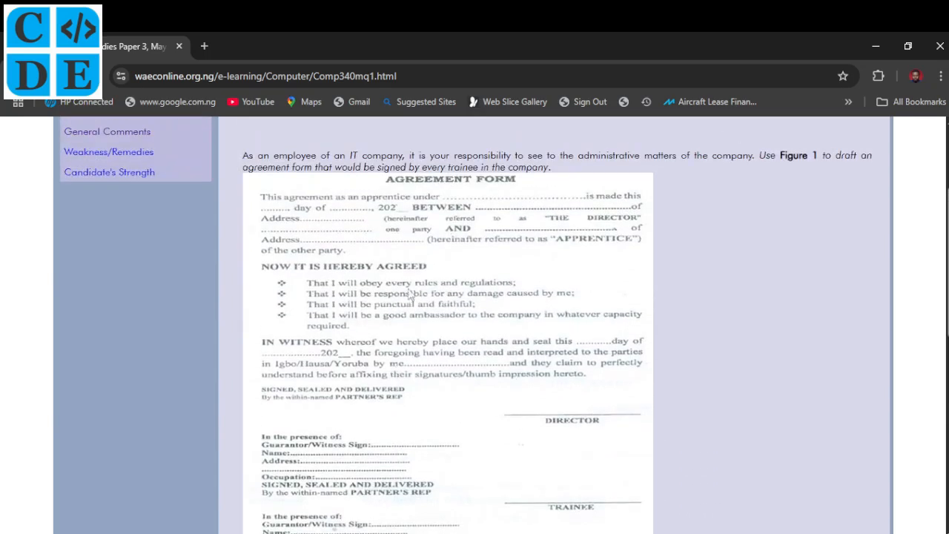
scroll(444, 378, down, 2)
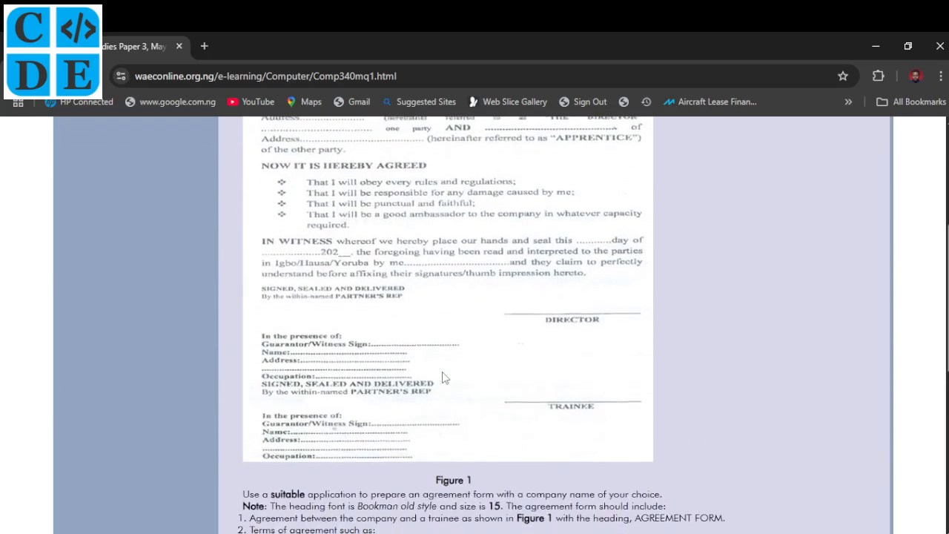
scroll(444, 378, down, 3)
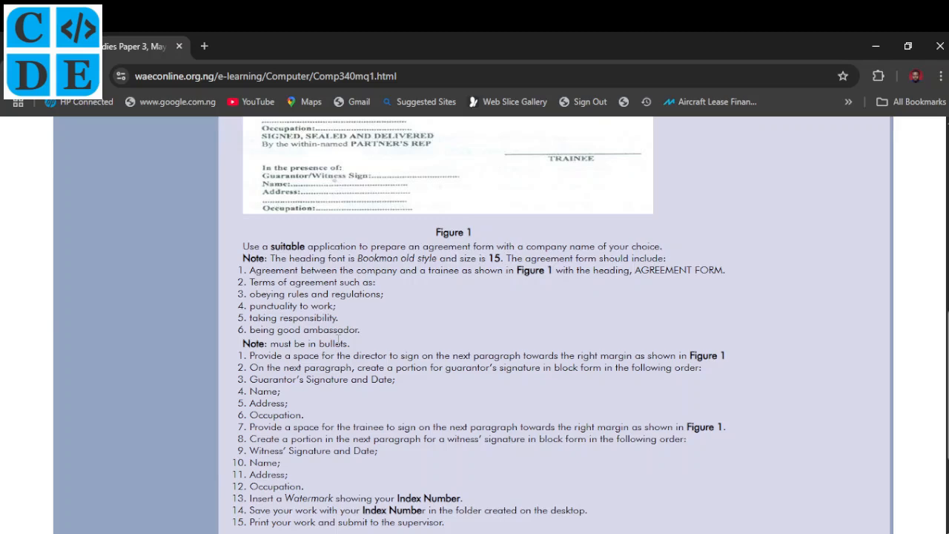
scroll(339, 340, up, 4)
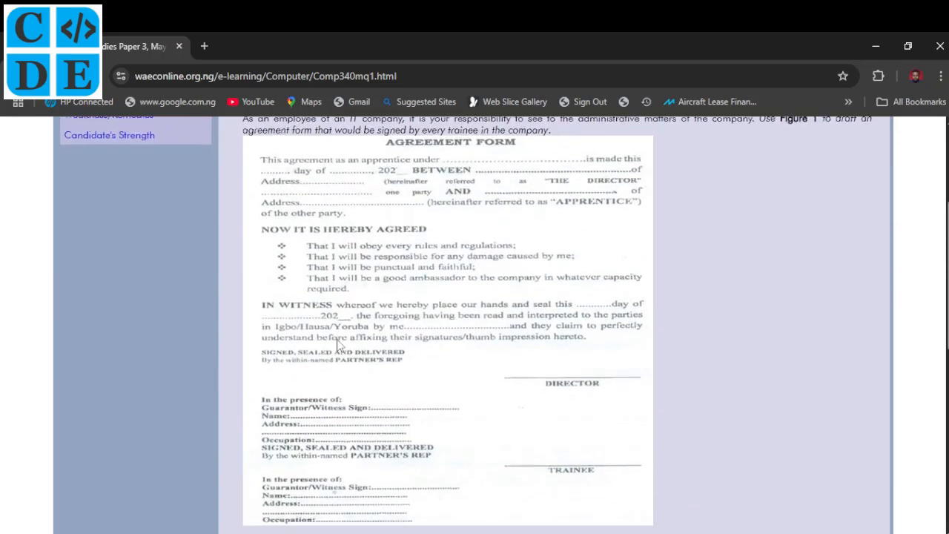
key(alt+Tab)
- Bold the 'AGREEMENT FORM' heading, then switch back to the Chrome reference page
drag(556, 259, 461, 258)
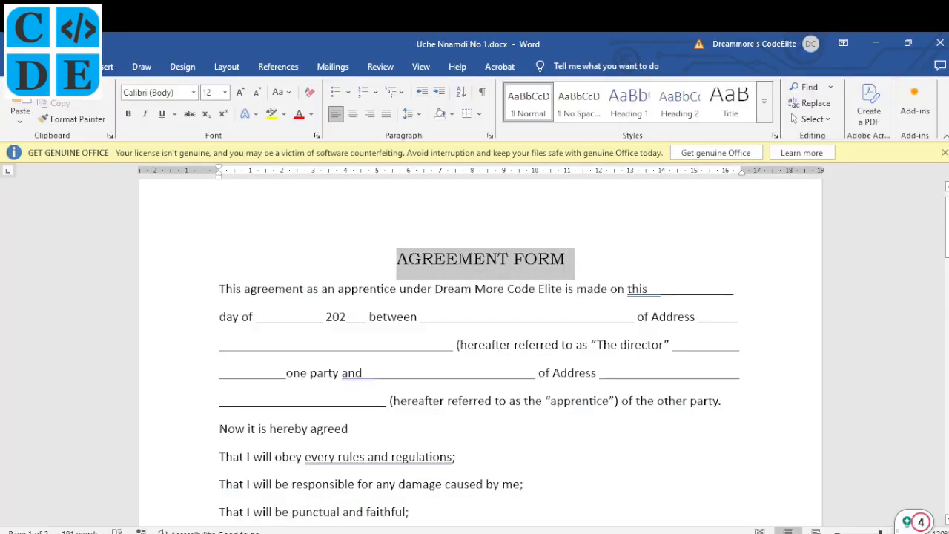
click(458, 236)
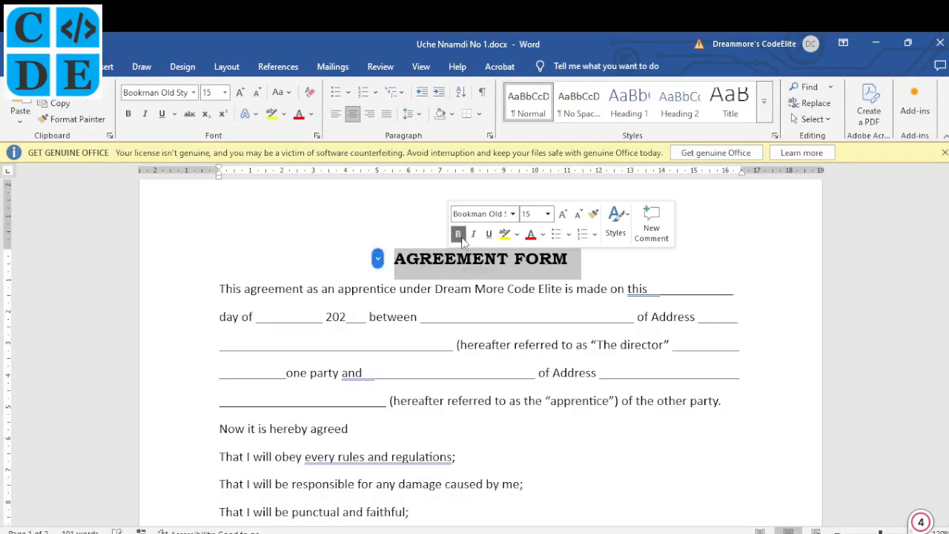
click(455, 327)
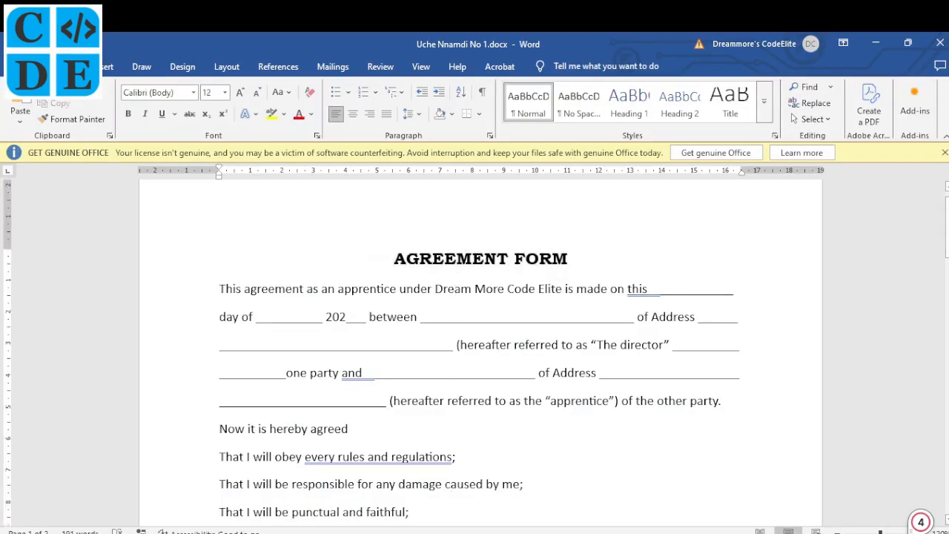
key(alt+Tab)
scroll(443, 324, up, 1)
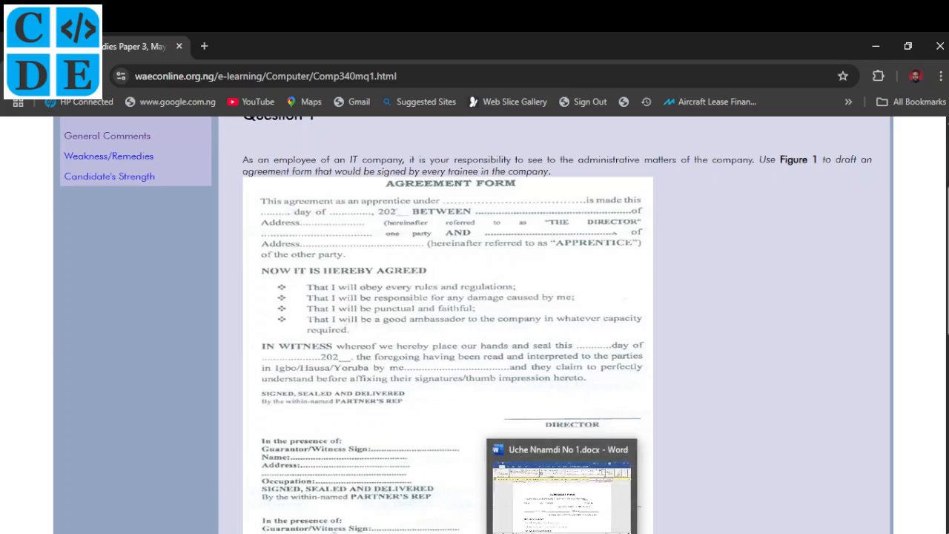
- Change 'between' in the opening paragraph to bold capital 'BETWEEN'
click(564, 516)
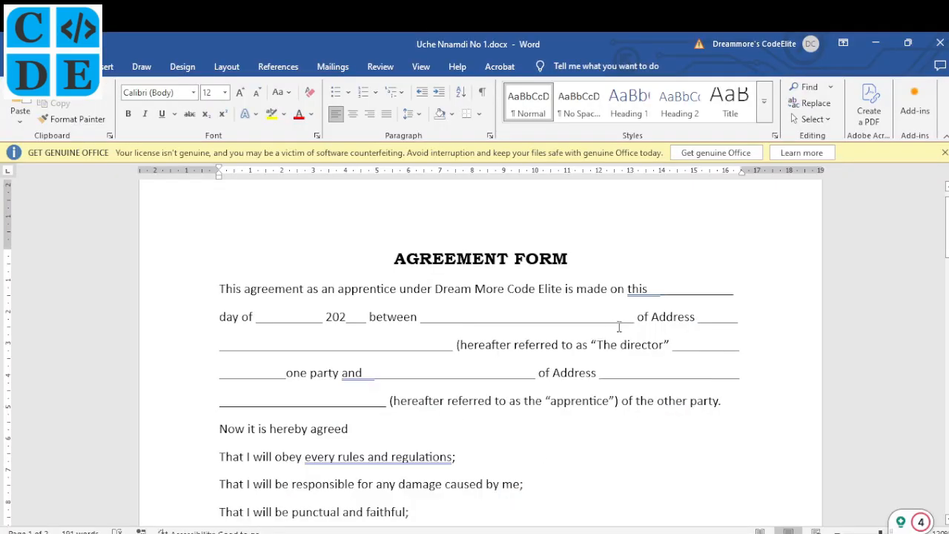
click(454, 320)
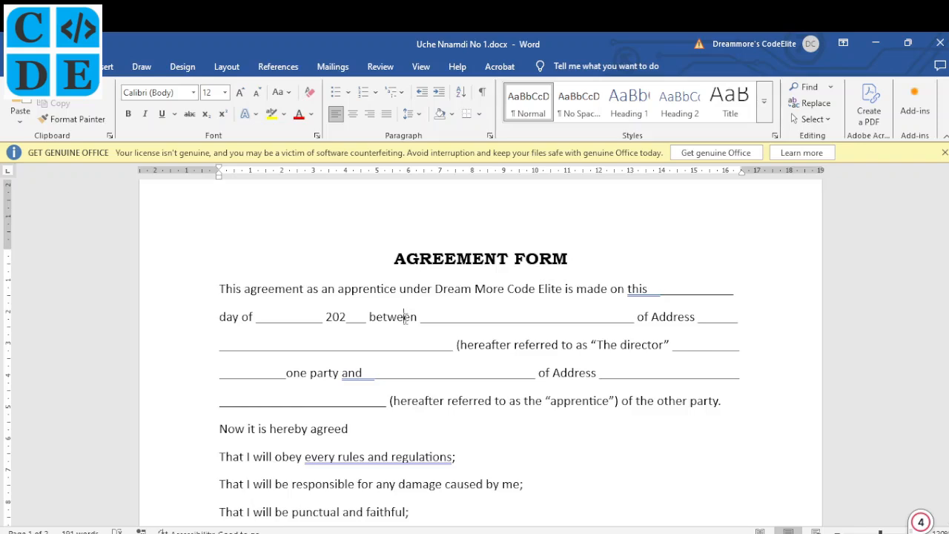
key(shift+F3)
key(shift+F3)
key(shift+F3)
key(shift+F3)
key(shift+F3)
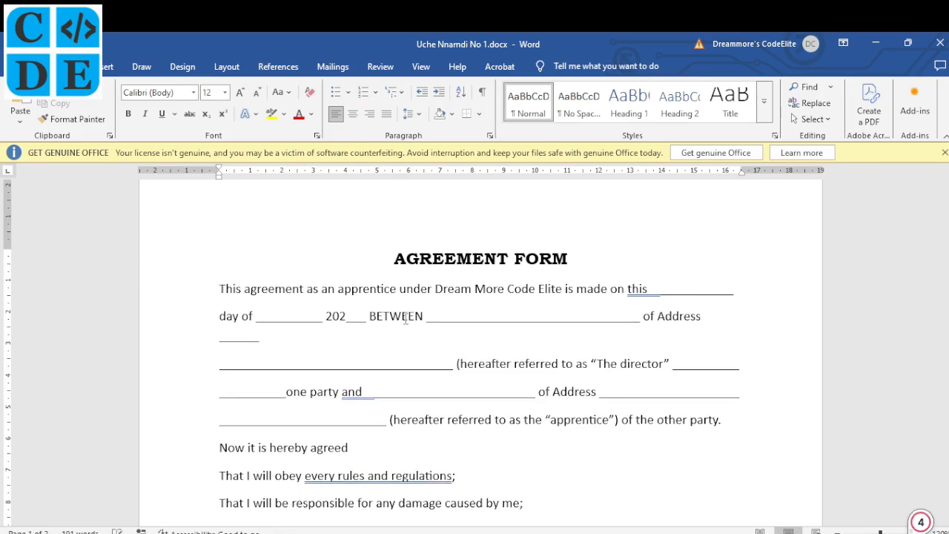
key(shift+F3)
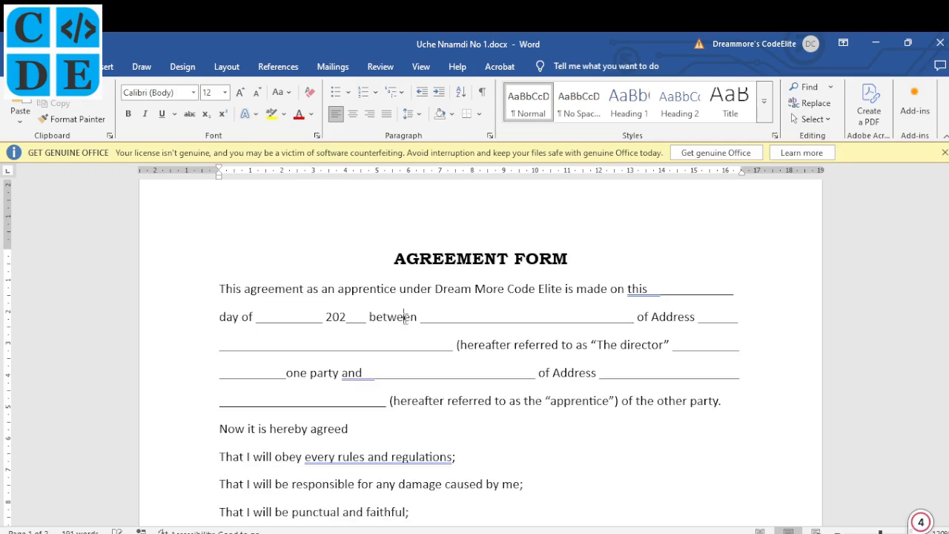
key(shift+F3)
key(shift+F3)
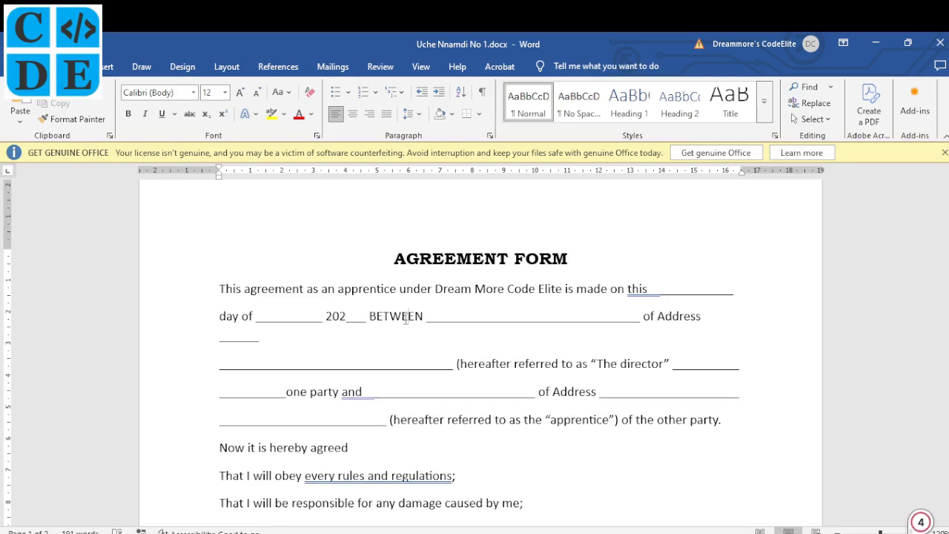
key(ctrl+b)
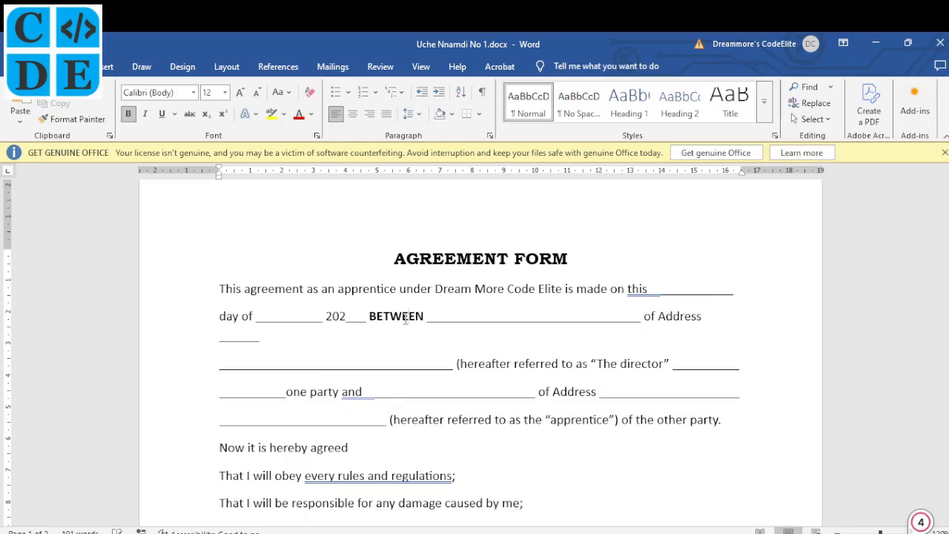
- After checking the reference form, change 'Address' to lowercase 'address'
click(358, 532)
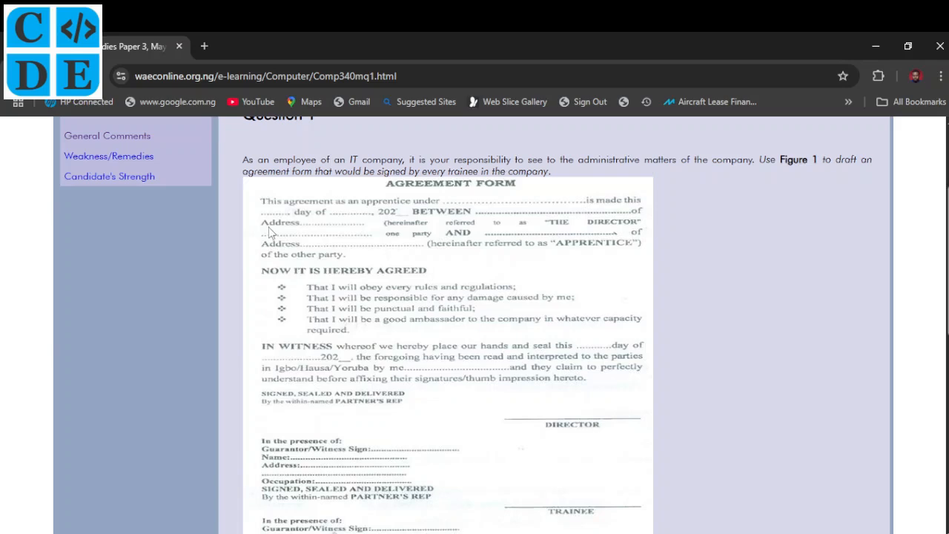
click(563, 533)
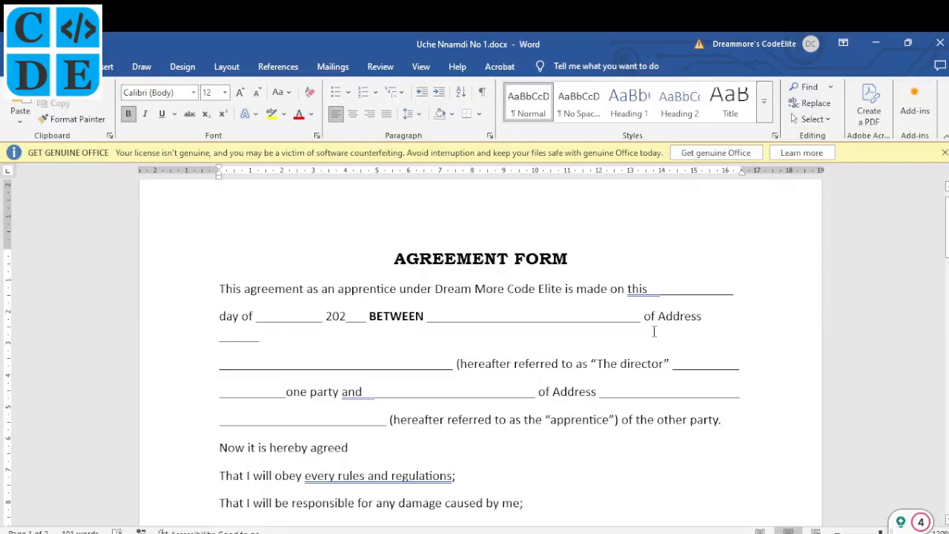
click(666, 315)
key(BackSpace)
text(a)
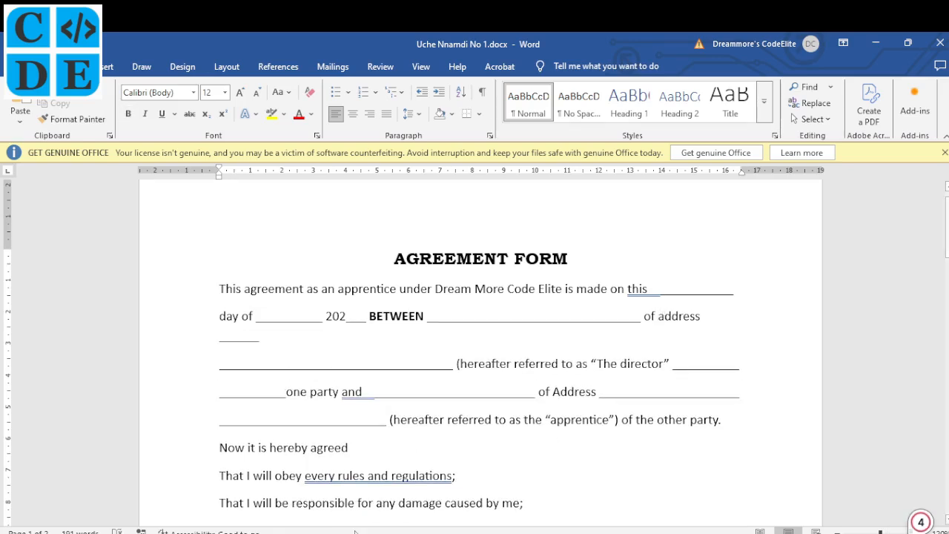
- Make 'The director' read 'THE DIRECTOR' in bold capitals
key(alt+Tab)
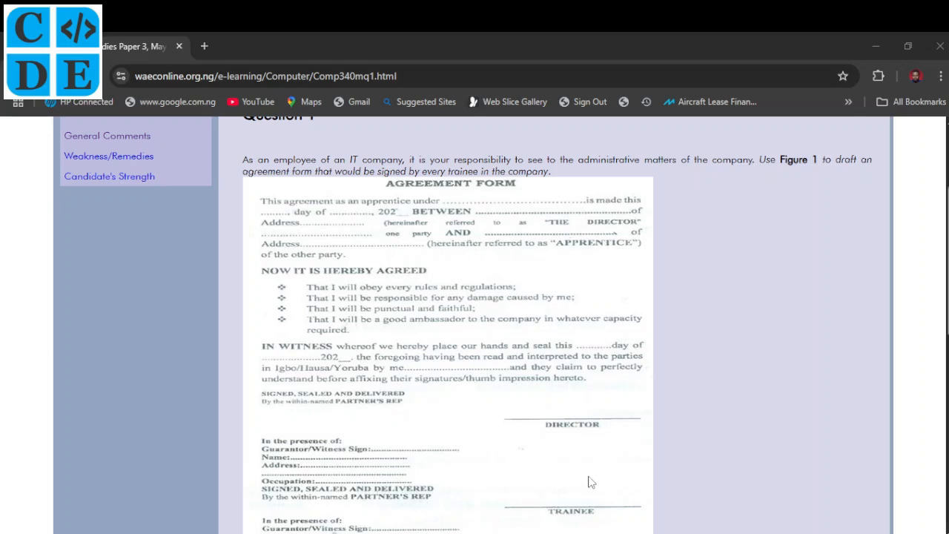
mouse_move(562, 533)
click(561, 486)
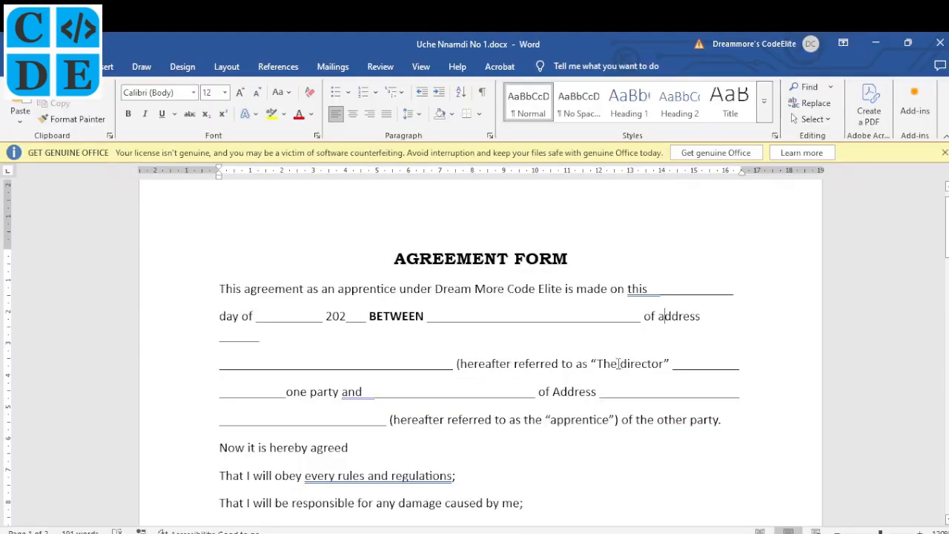
drag(599, 364, 643, 363)
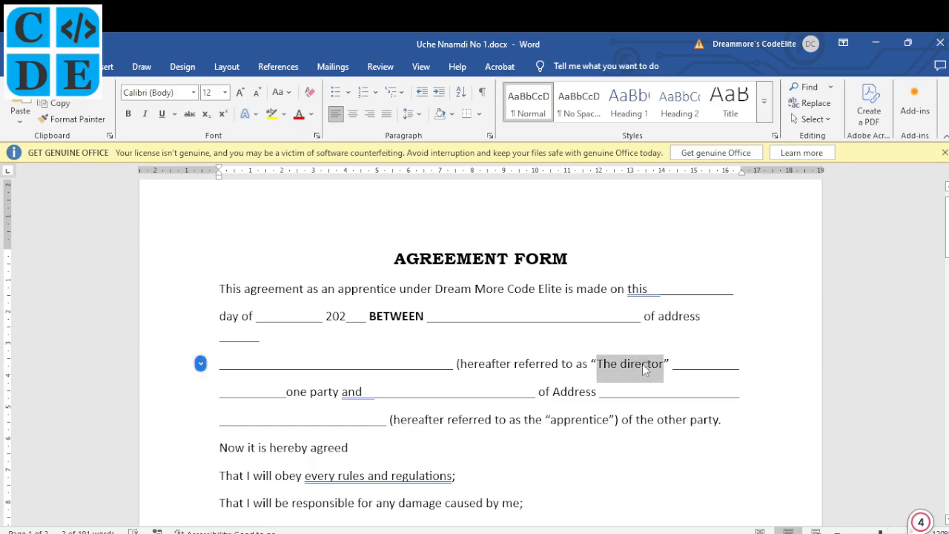
key(shift+F3)
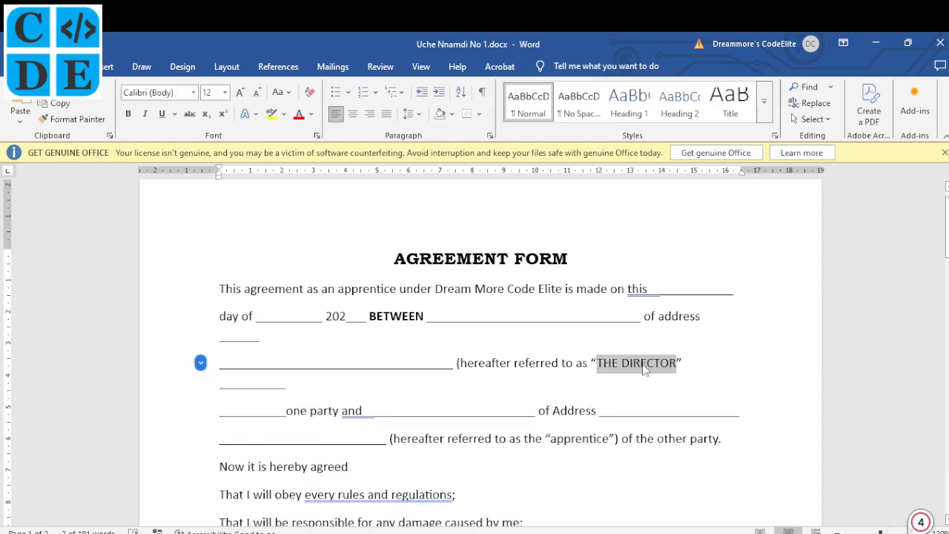
key(ctrl+b)
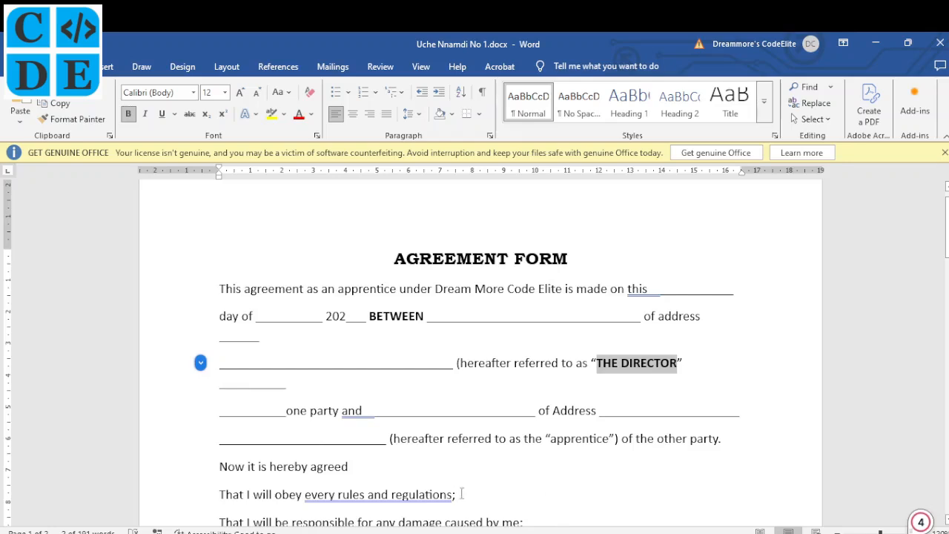
key(alt+Tab)
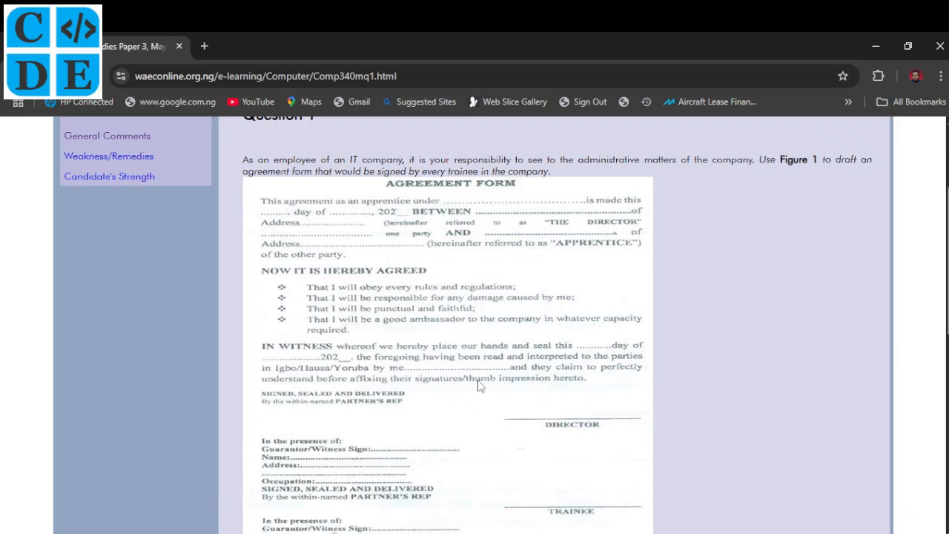
- Change 'and' to bold capital 'AND'
click(489, 512)
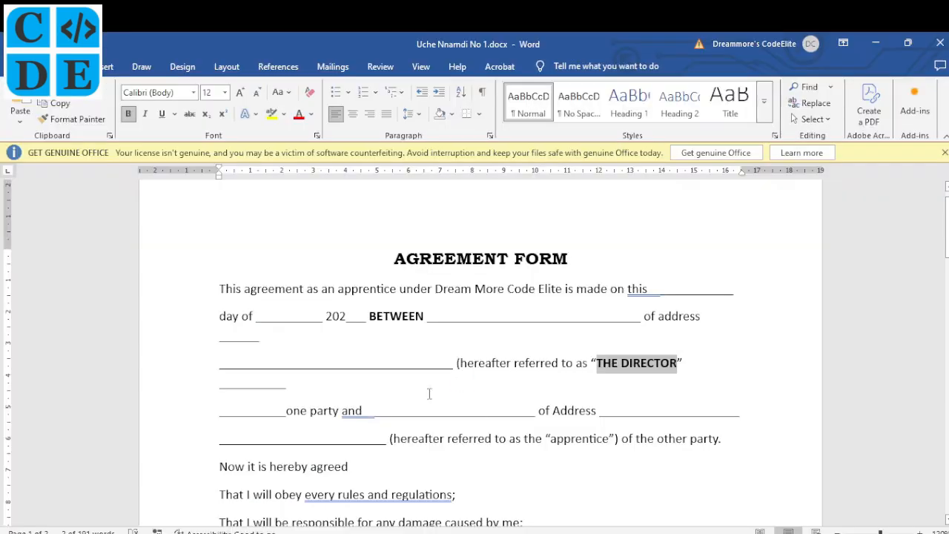
click(359, 412)
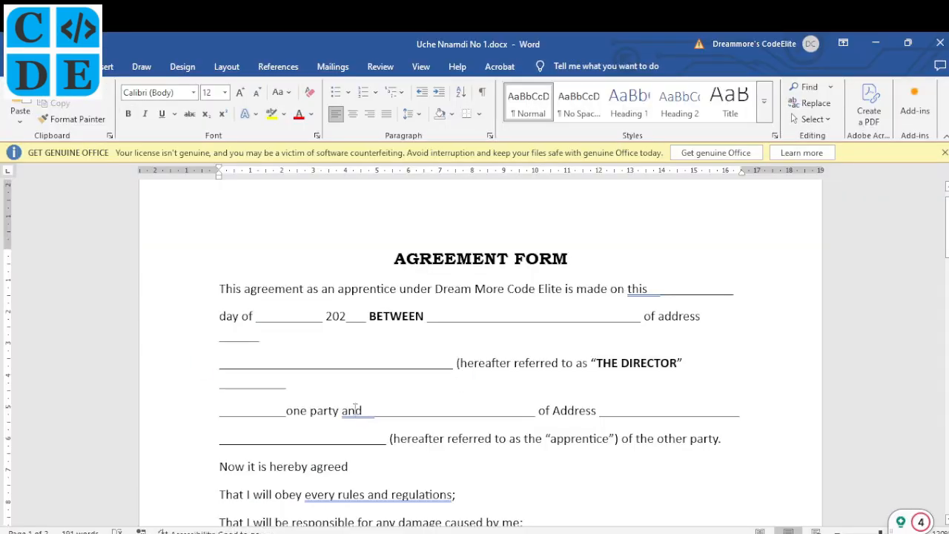
key(shift+F3)
key(shift+F3)
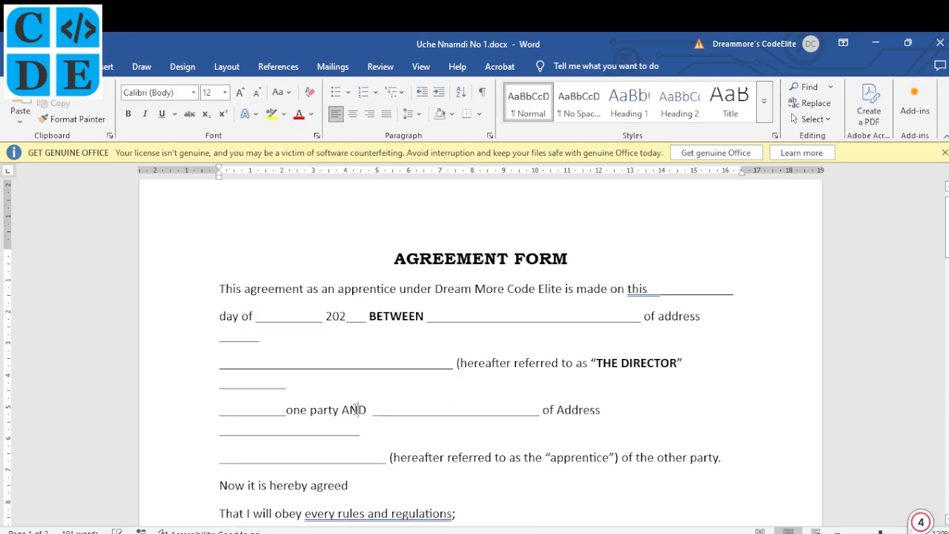
key(ctrl+b)
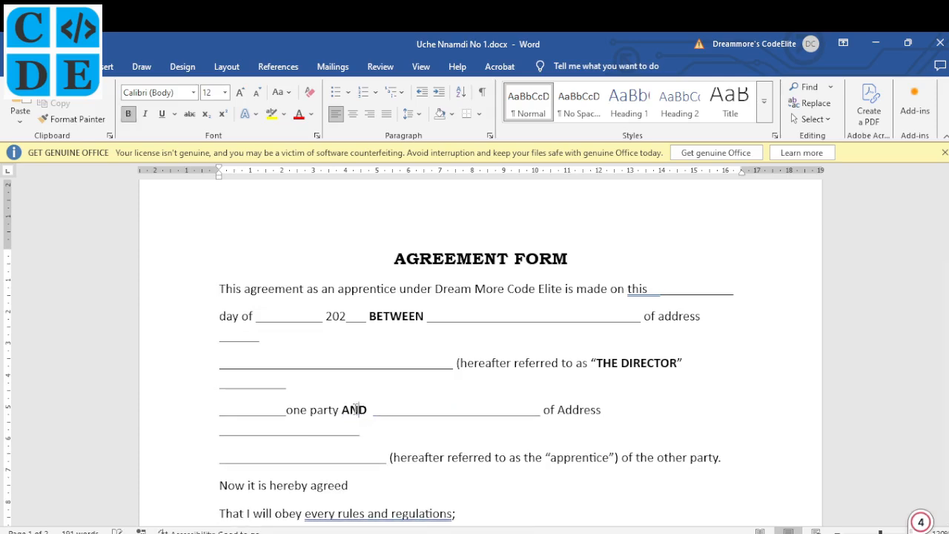
- Change 'apprentice' to bold capital 'APPRENTICE'
click(575, 533)
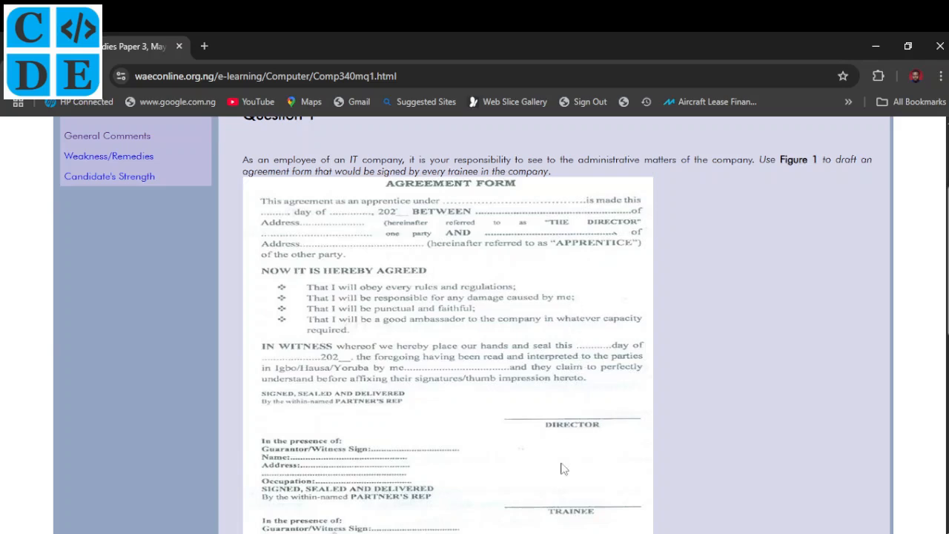
click(565, 533)
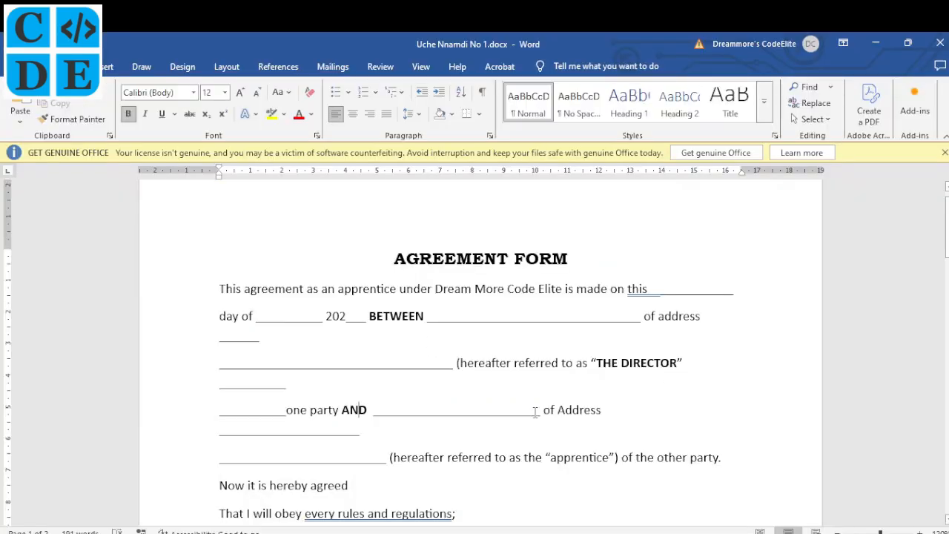
click(584, 460)
key(ctrl+b)
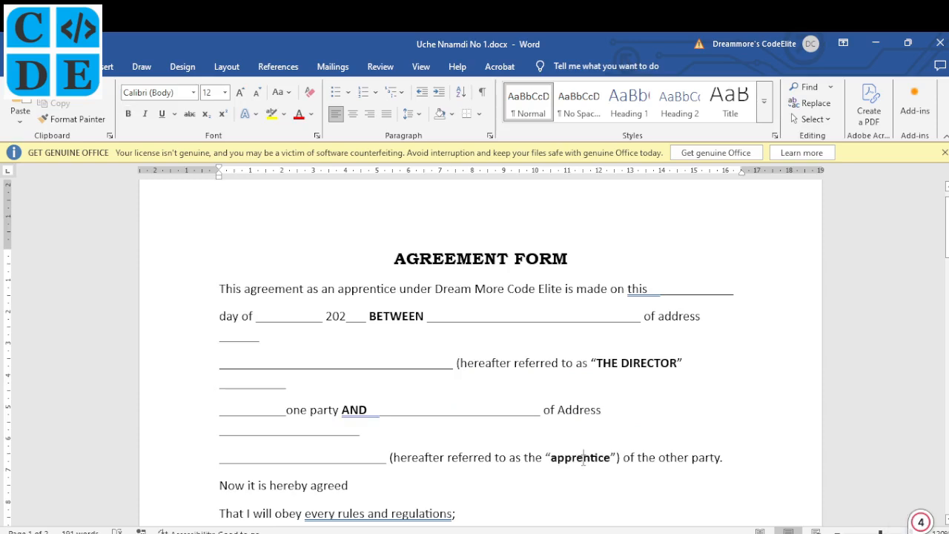
key(shift+F3)
key(shift+F3)
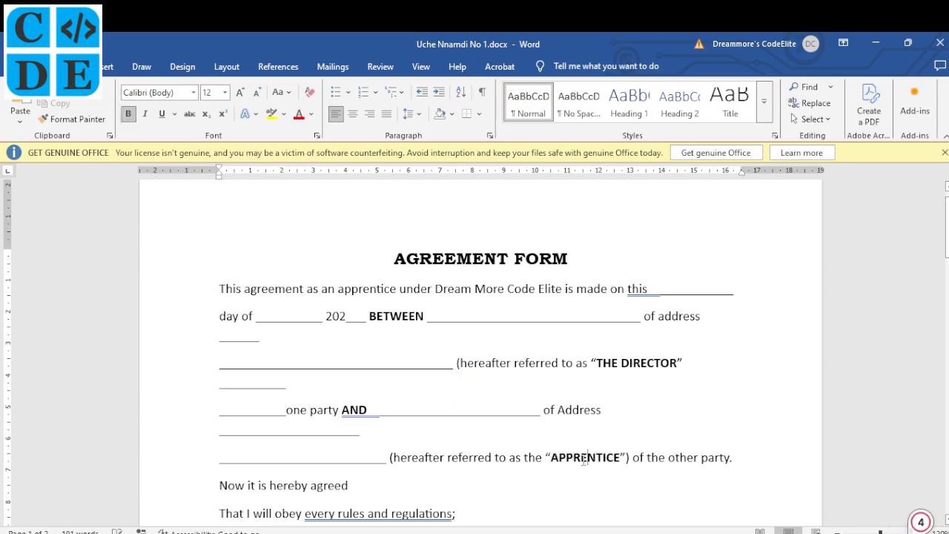
scroll(608, 412, down, 2)
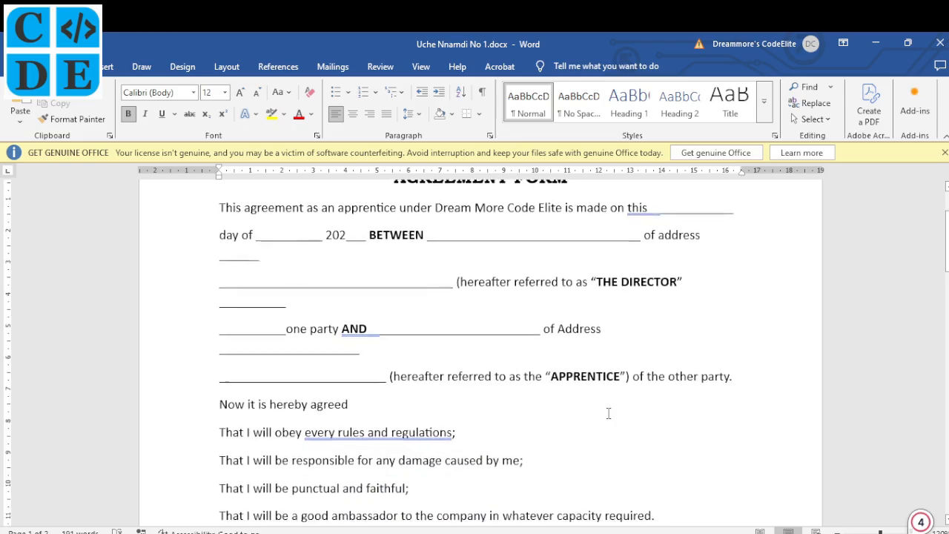
scroll(608, 413, down, 2)
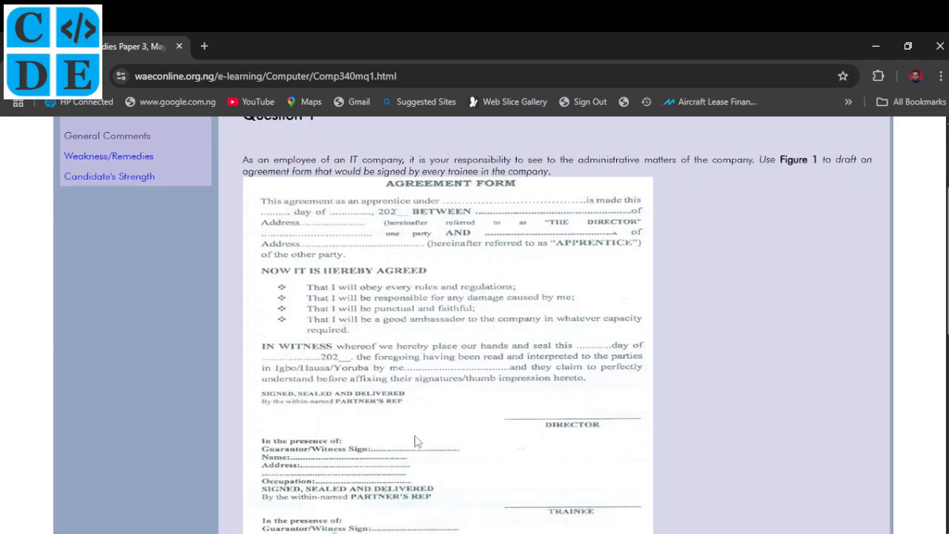
- Change 'Now it is hereby agreed' to bold capitals 'NOW IT IS HEREBY AGREED'
click(359, 533)
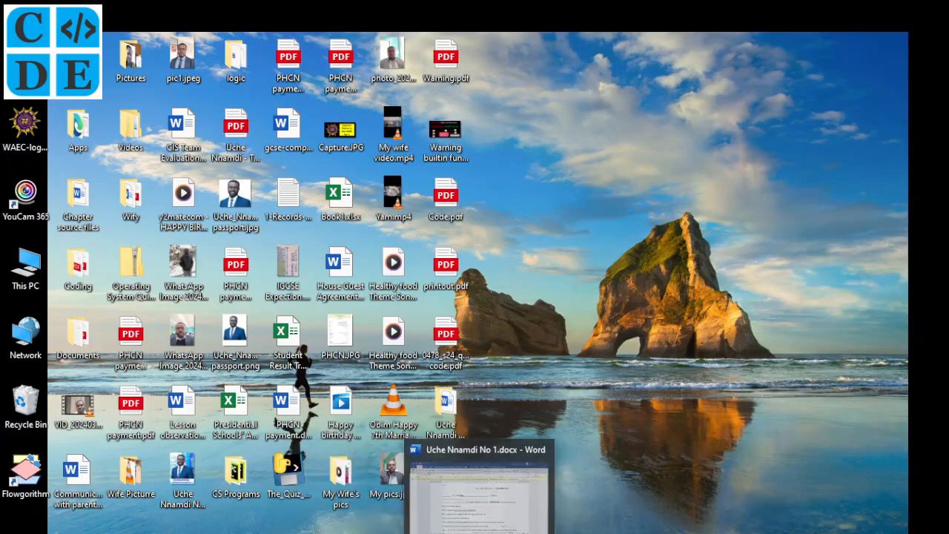
click(474, 533)
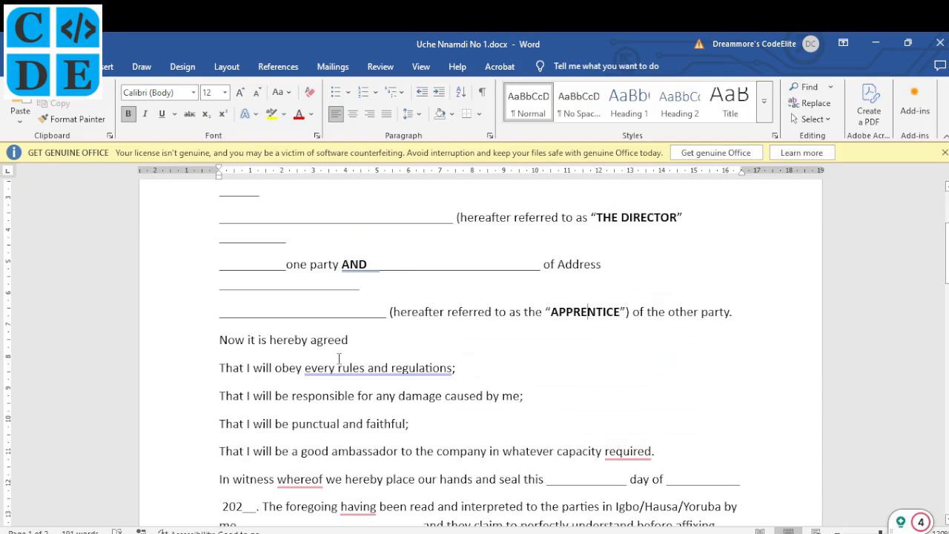
drag(350, 341, 234, 345)
key(shift+F3)
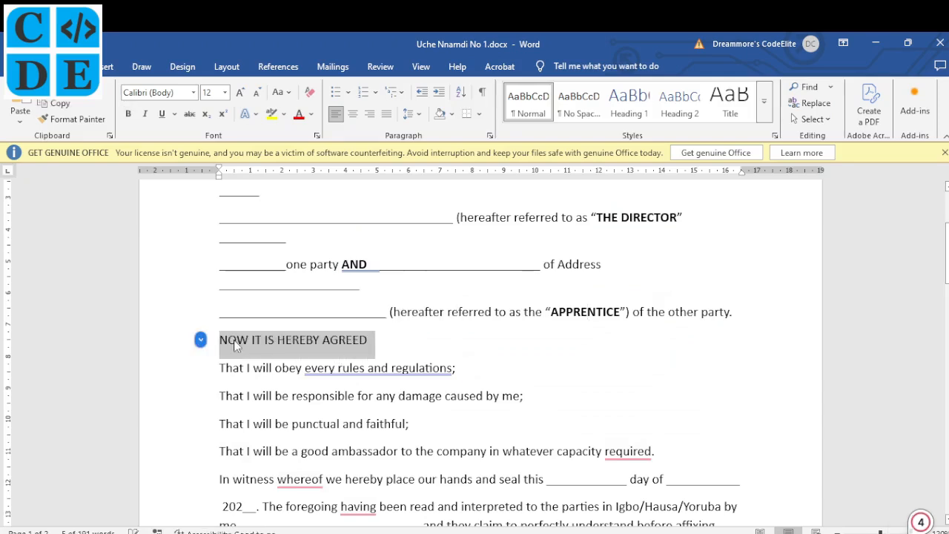
key(ctrl+b)
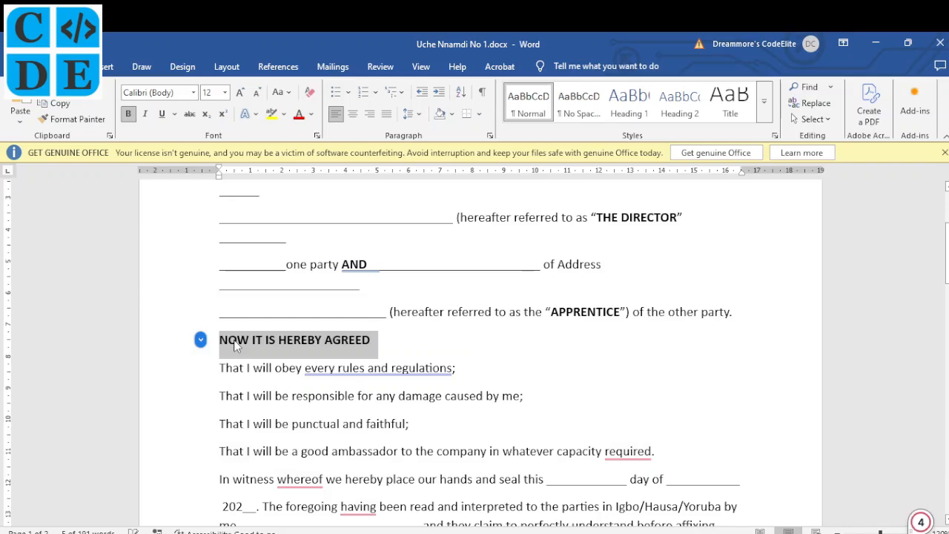
- Review the reference form's instructions in Chrome, then return to the agreement document
click(334, 533)
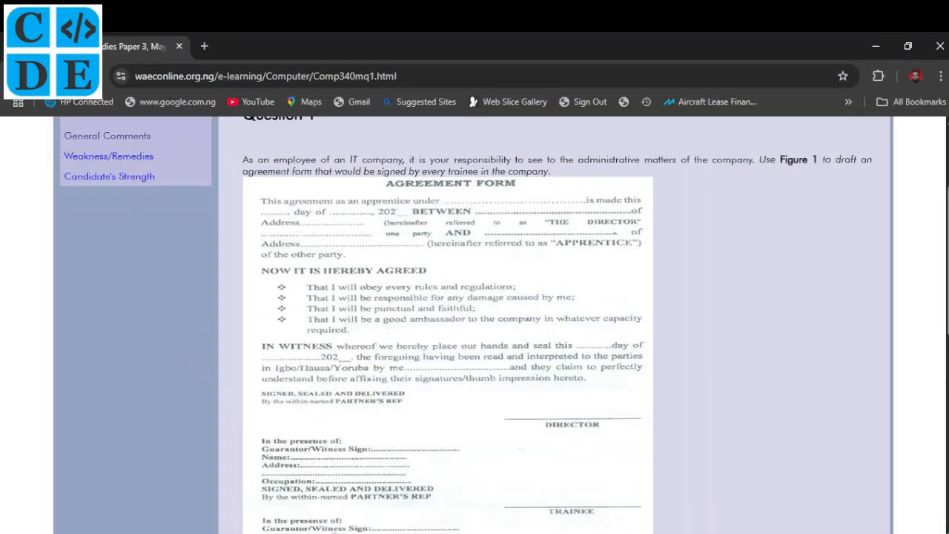
click(333, 533)
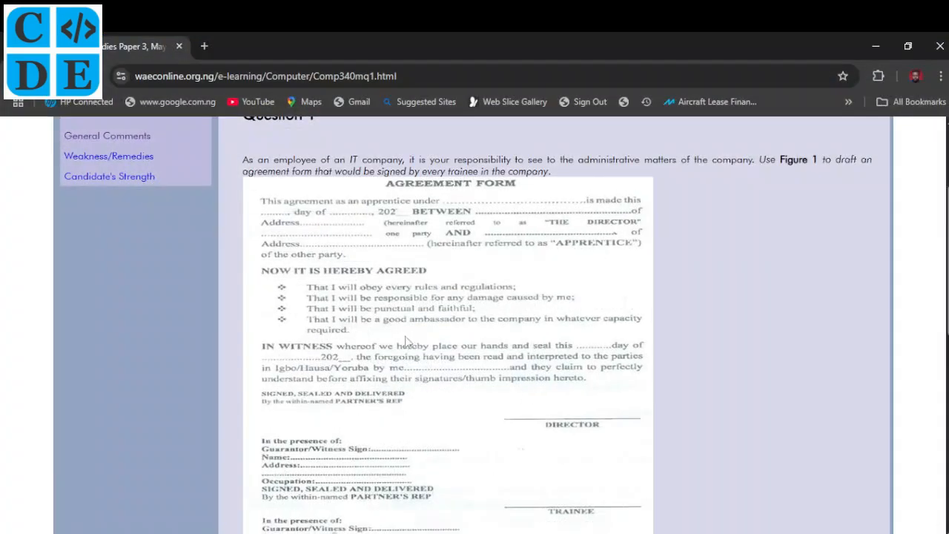
scroll(385, 362, down, 1)
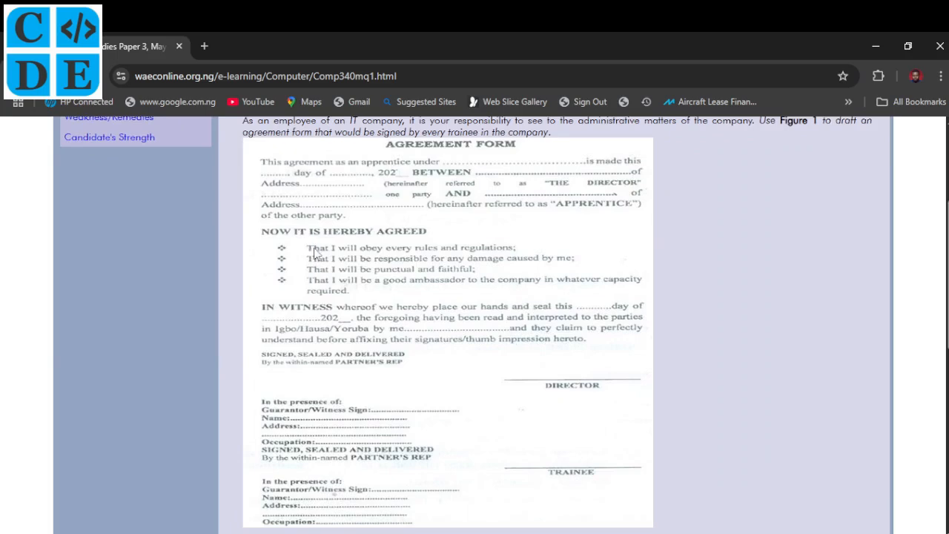
scroll(367, 345, down, 7)
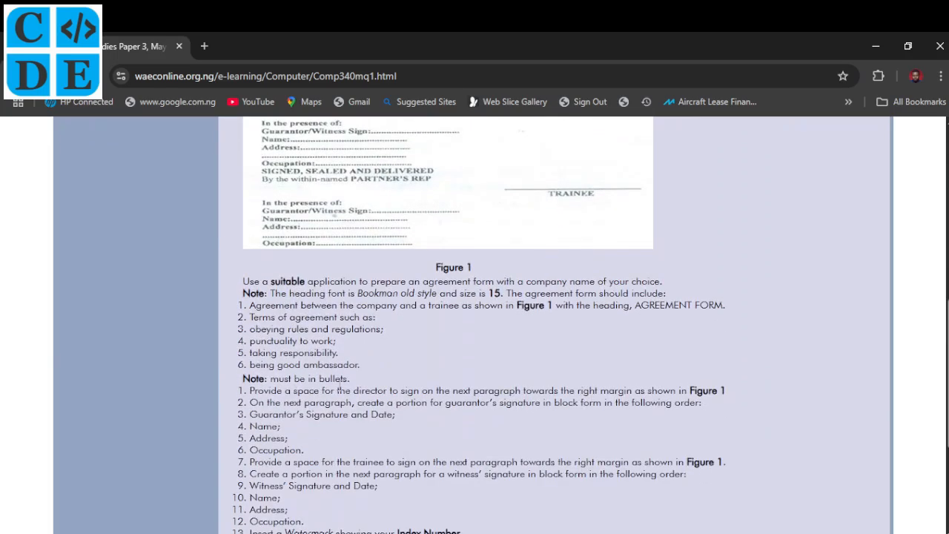
scroll(363, 282, up, 6)
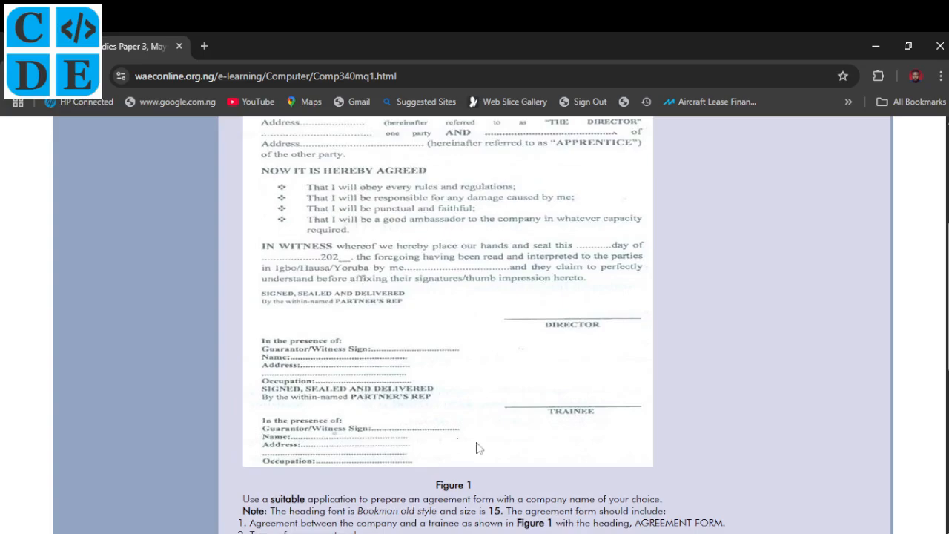
key(alt+Tab)
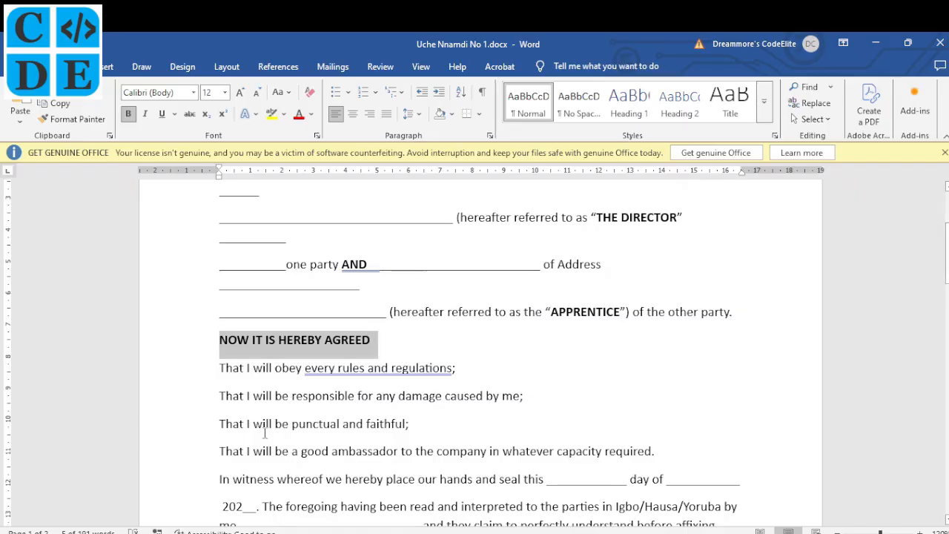
scroll(237, 394, down, 2)
- Give the four 'That I will' terms checkmark bullets from the Bullets library
drag(220, 297, 654, 383)
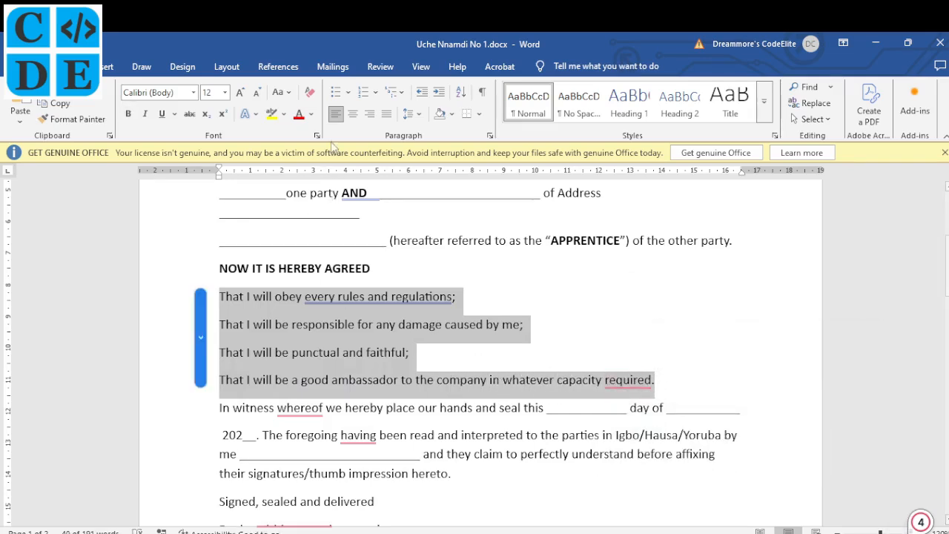
click(349, 95)
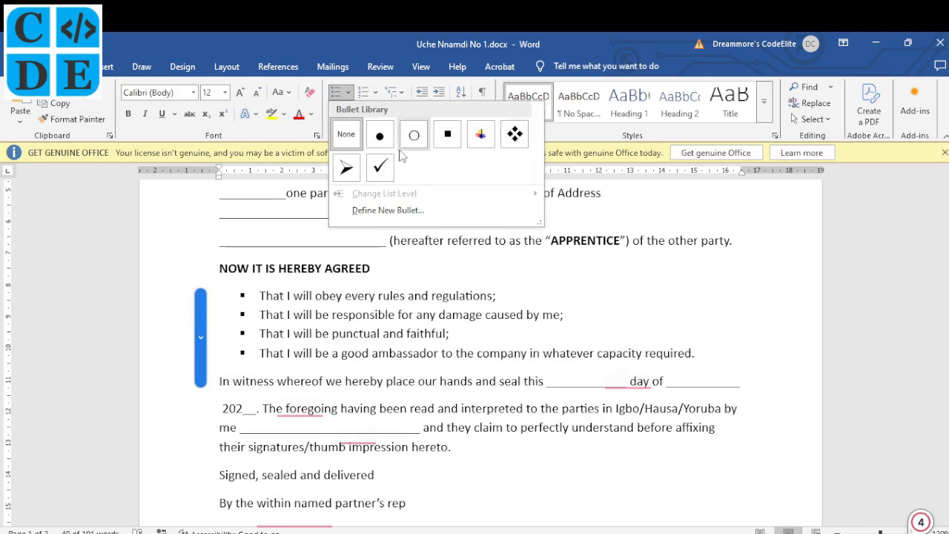
click(381, 166)
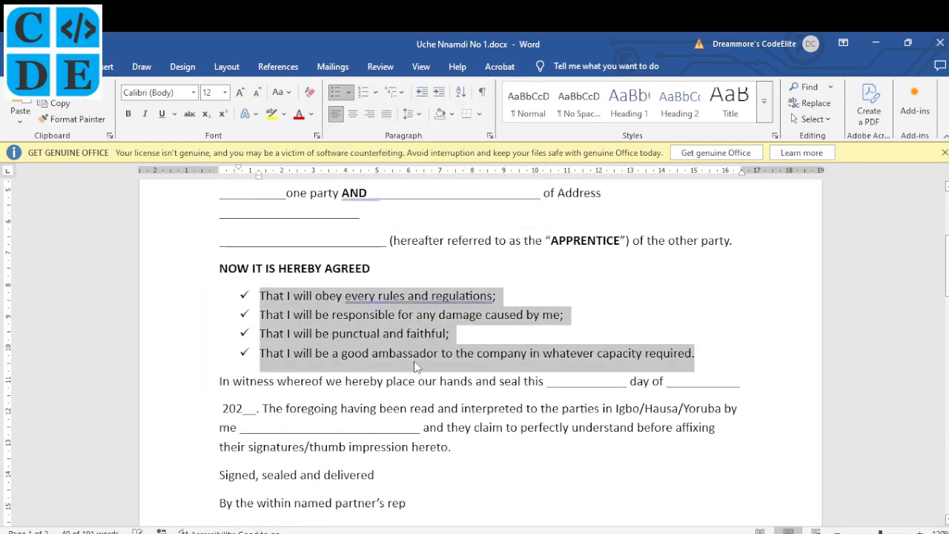
scroll(415, 363, down, 2)
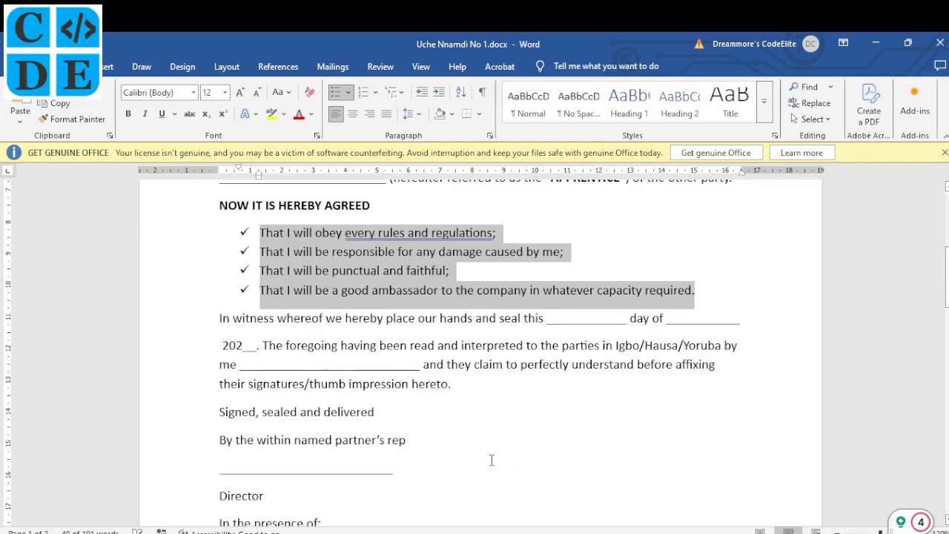
mouse_move(357, 533)
click(352, 501)
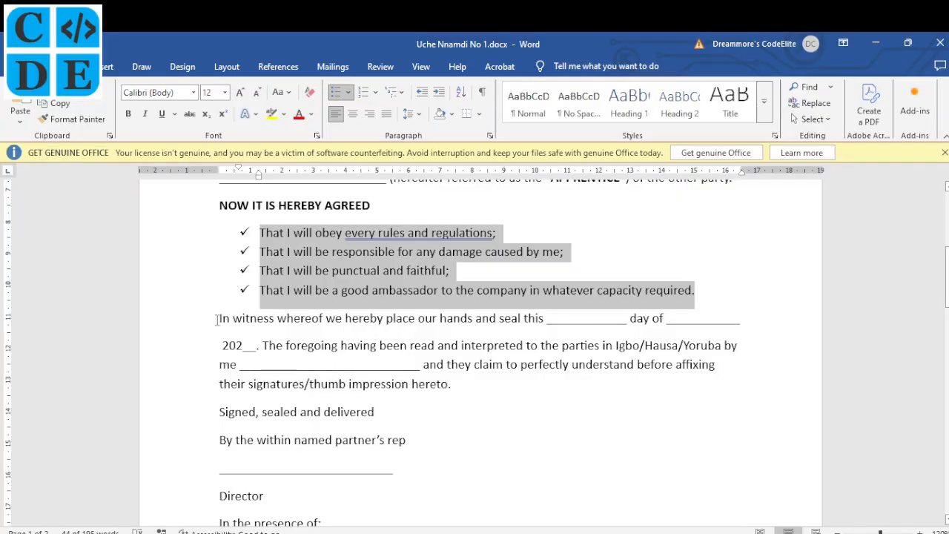
- Bold the words 'In witness' and convert them to uppercase IN WITNESS
drag(220, 319, 265, 319)
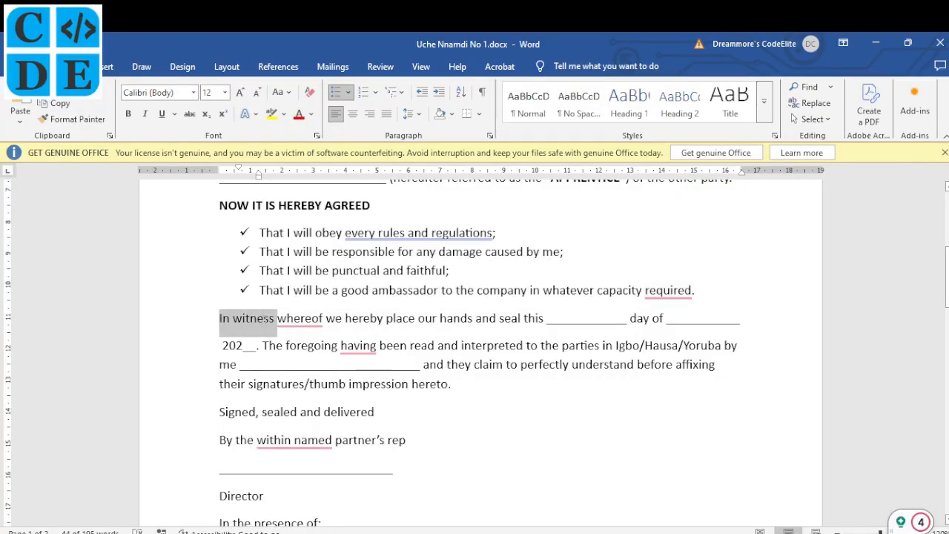
key(ctrl+b)
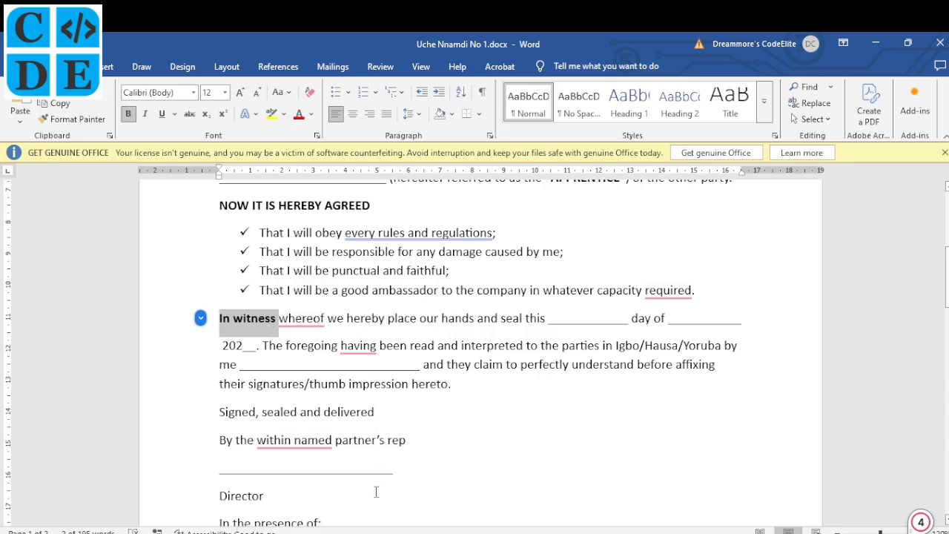
click(358, 533)
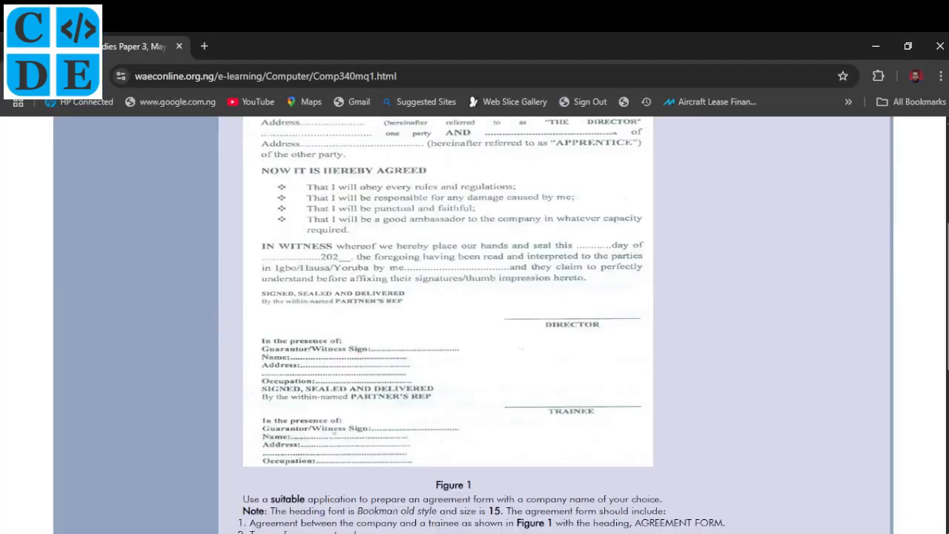
key(alt+Tab)
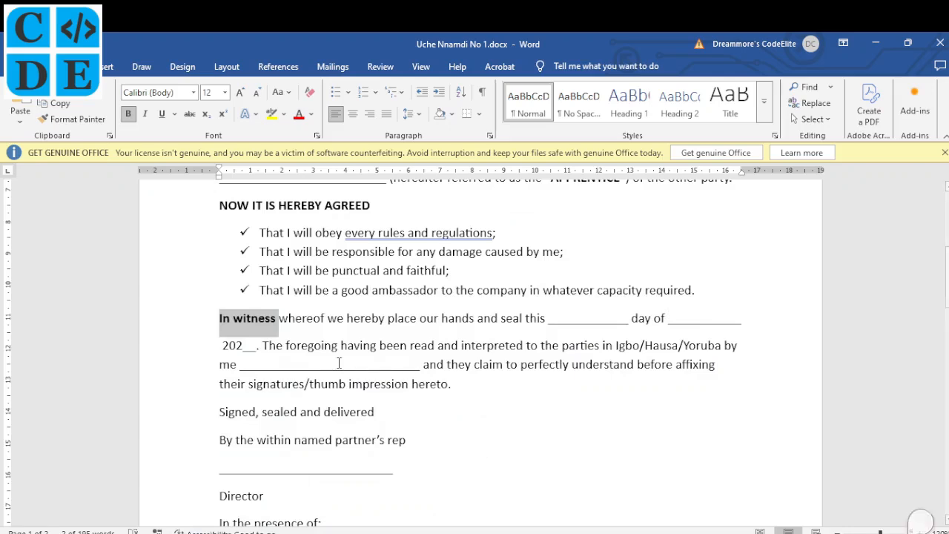
key(shift+F3)
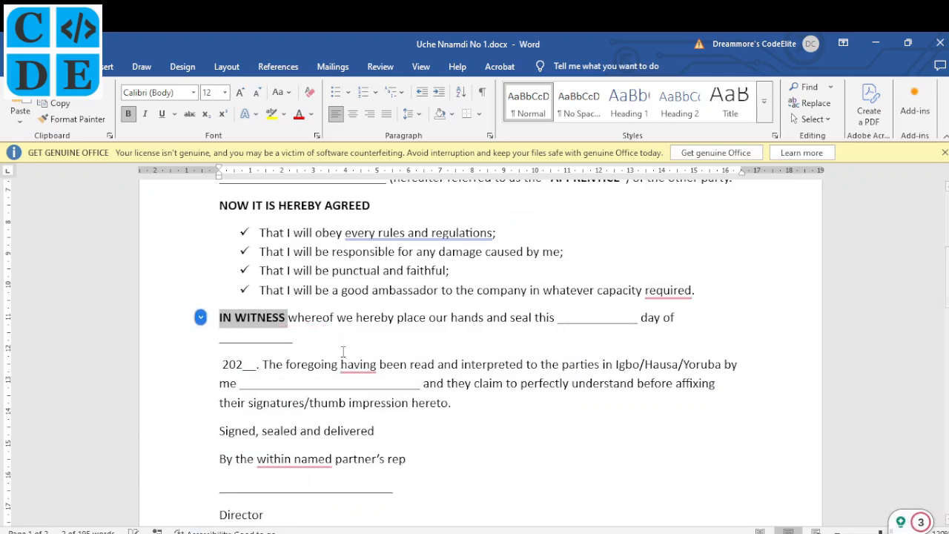
click(370, 319)
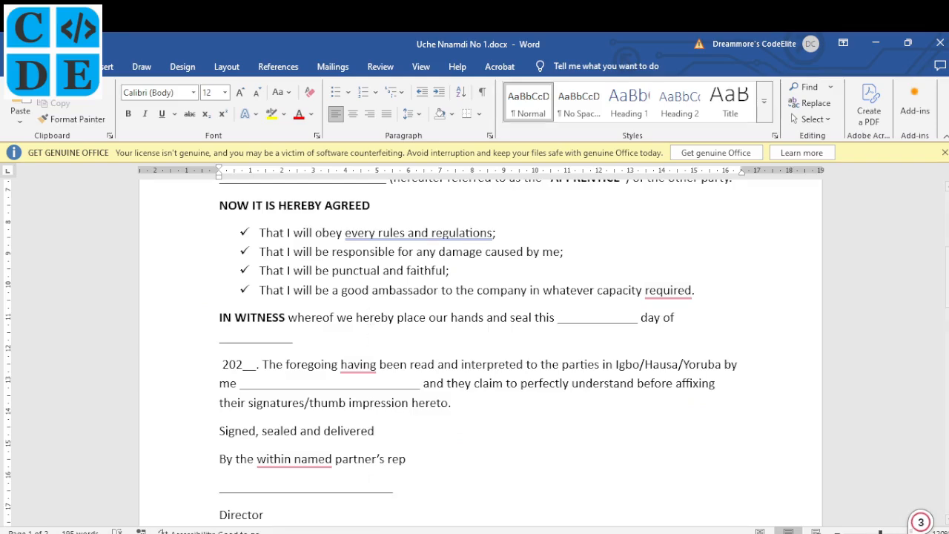
- Trim the extra underscores from the 'day of' blank after checking the reference form
click(359, 532)
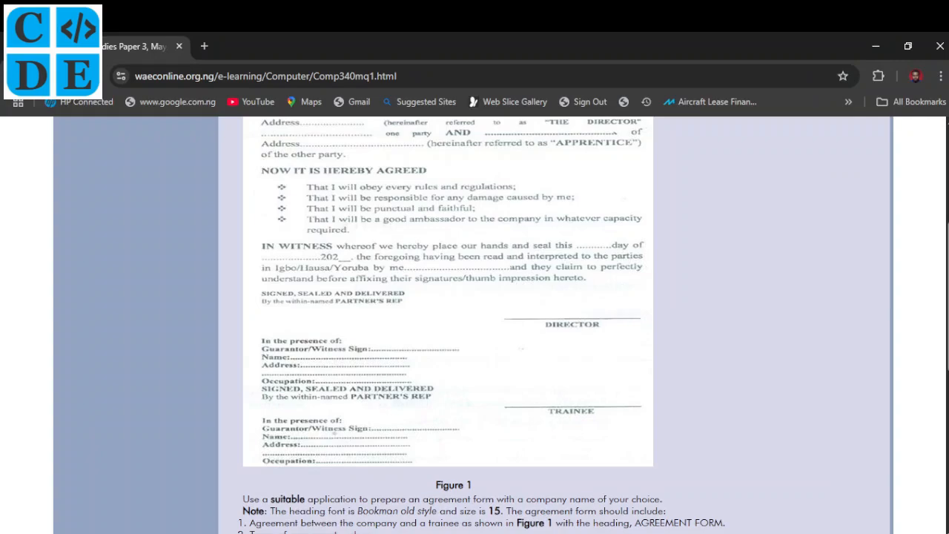
click(416, 533)
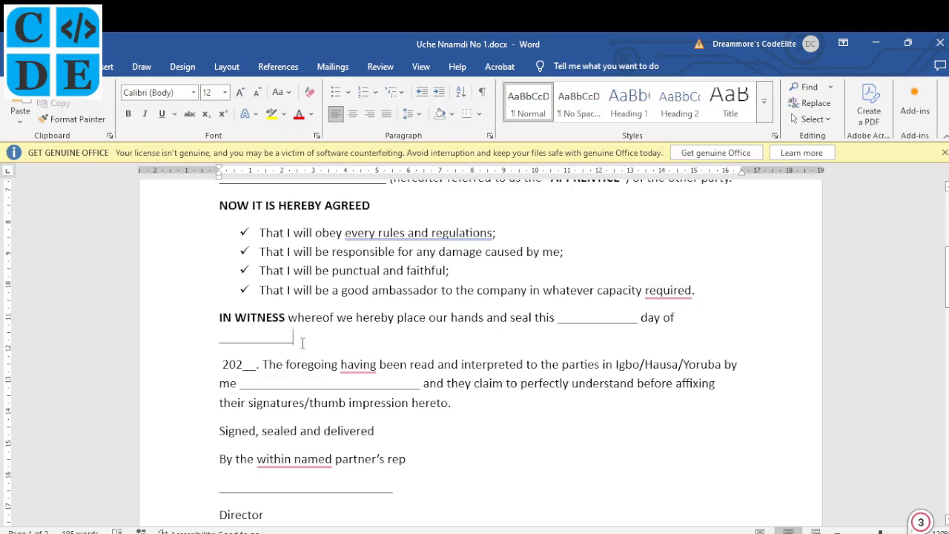
key(BackSpace)
key(BackSpace)
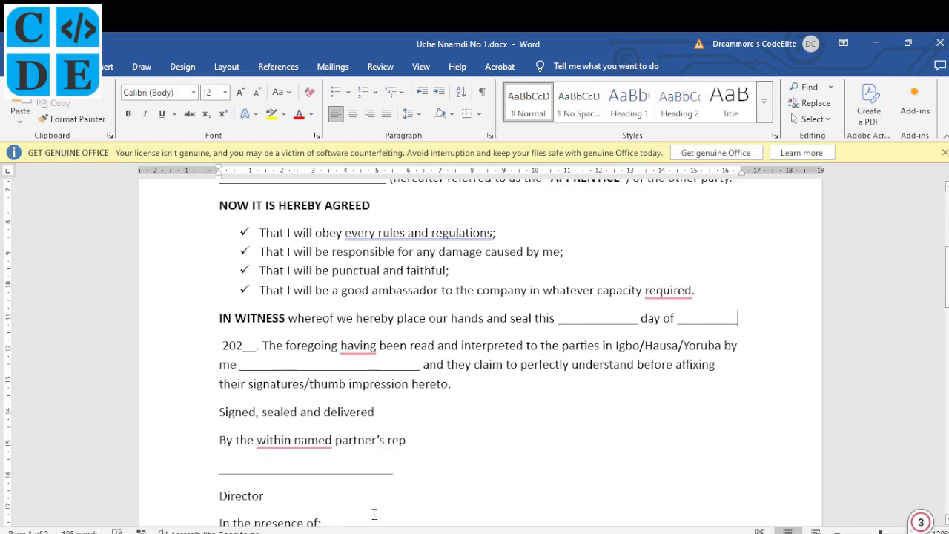
mouse_move(364, 528)
click(362, 445)
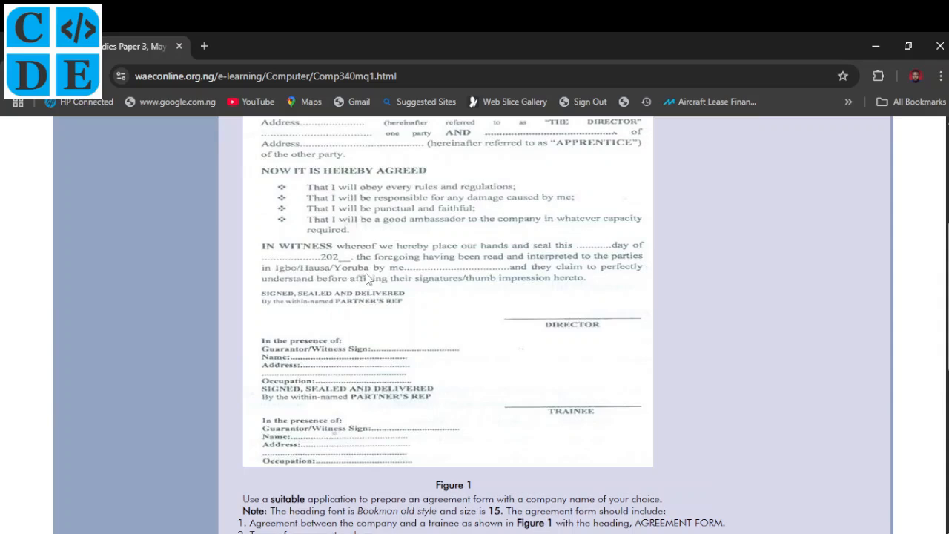
- Scroll through Figure 1 to study the full reference agreement form
scroll(367, 279, up, 1)
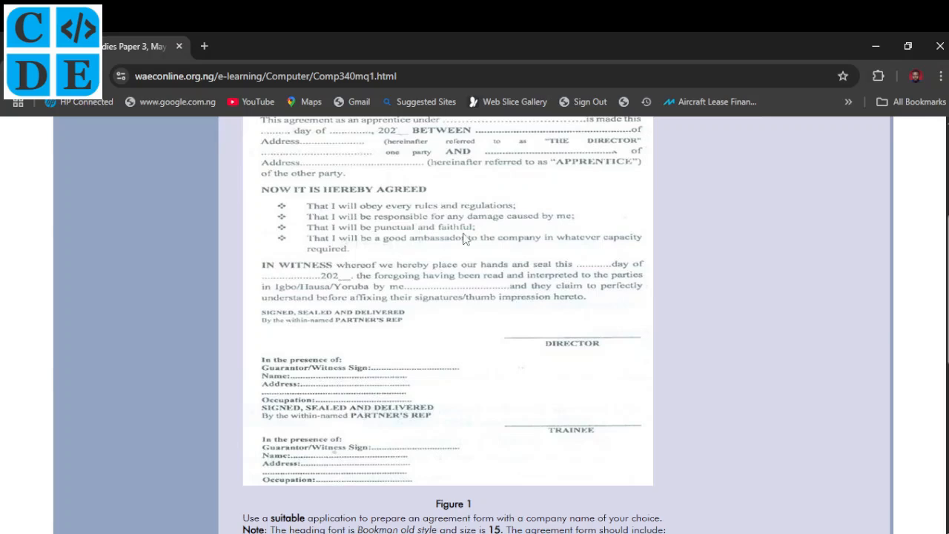
scroll(465, 238, up, 1)
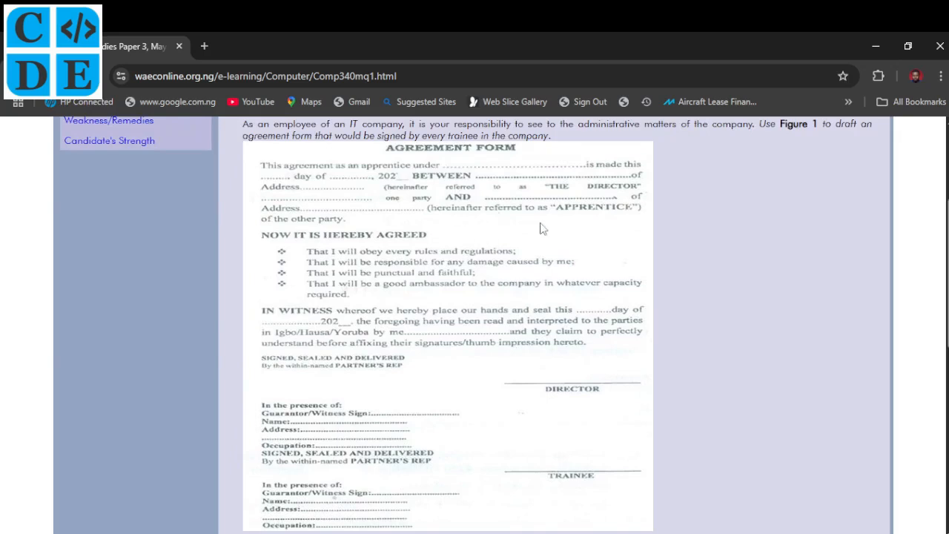
scroll(527, 350, down, 3)
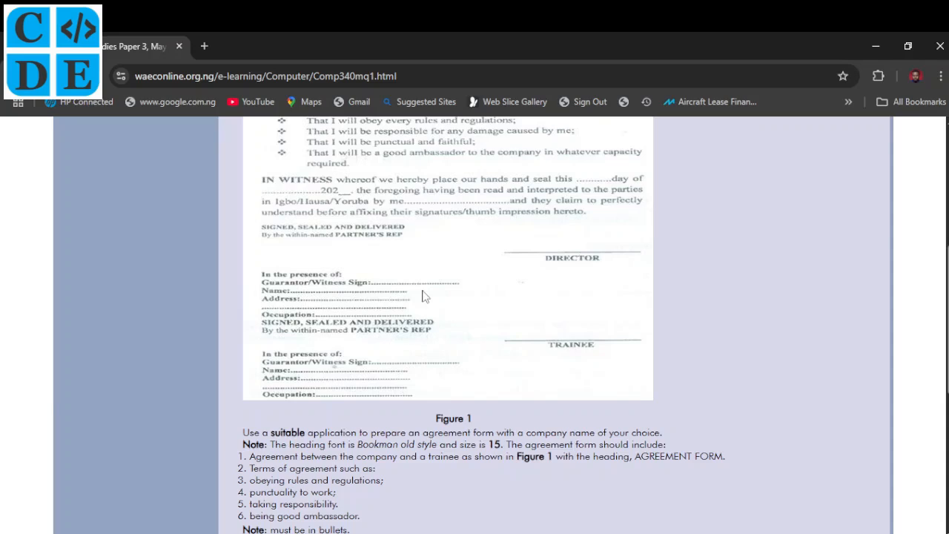
scroll(423, 296, up, 2)
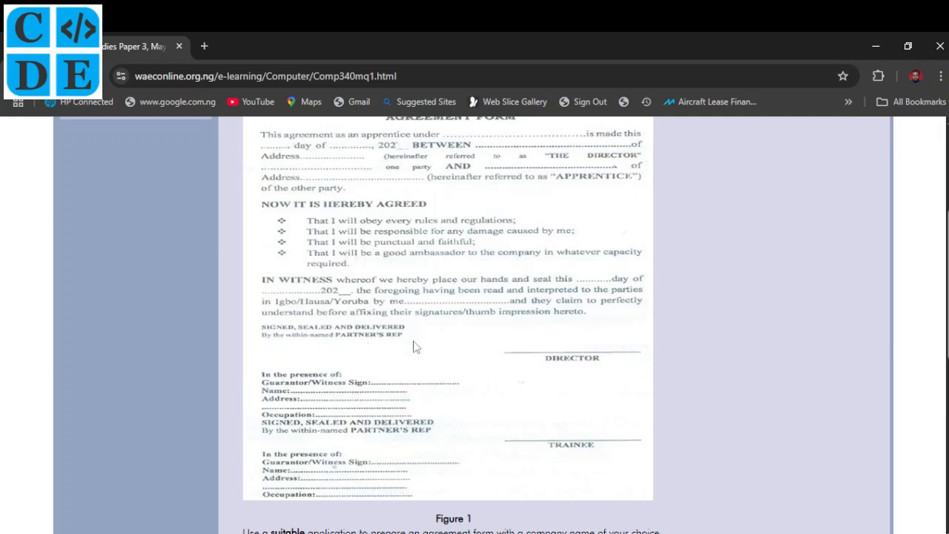
- Convert 'Signed, sealed and delivered' to capitals SIGNED, SEALED AND DELIVERED
key(alt+Tab)
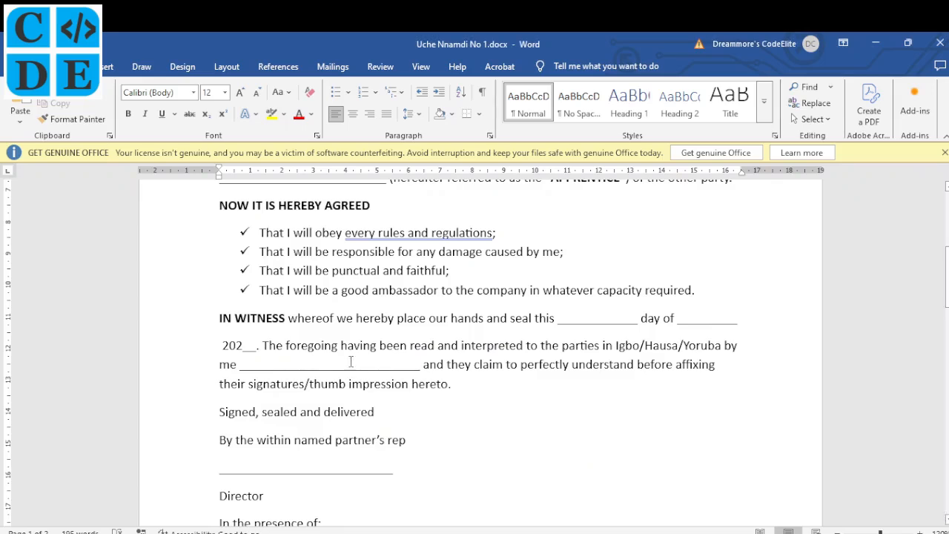
scroll(387, 428, down, 2)
drag(377, 352, 233, 355)
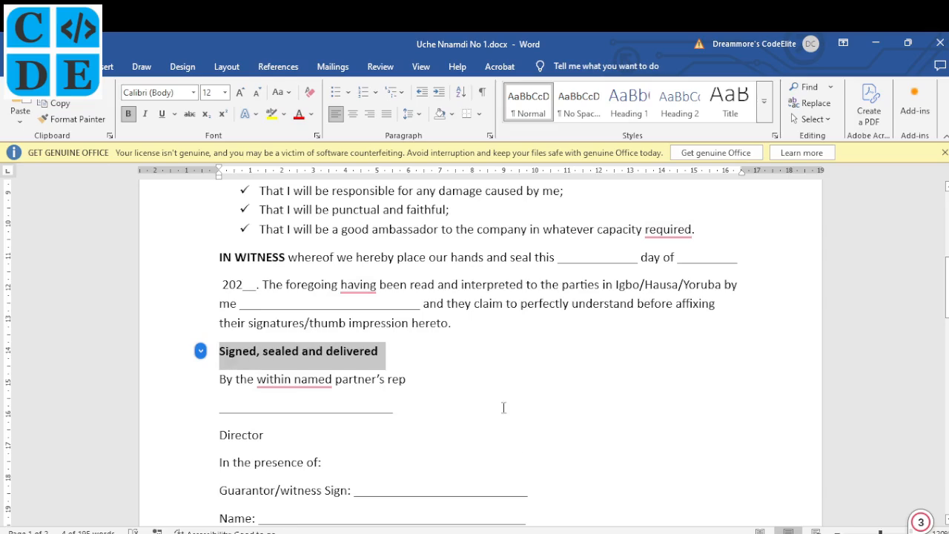
click(336, 469)
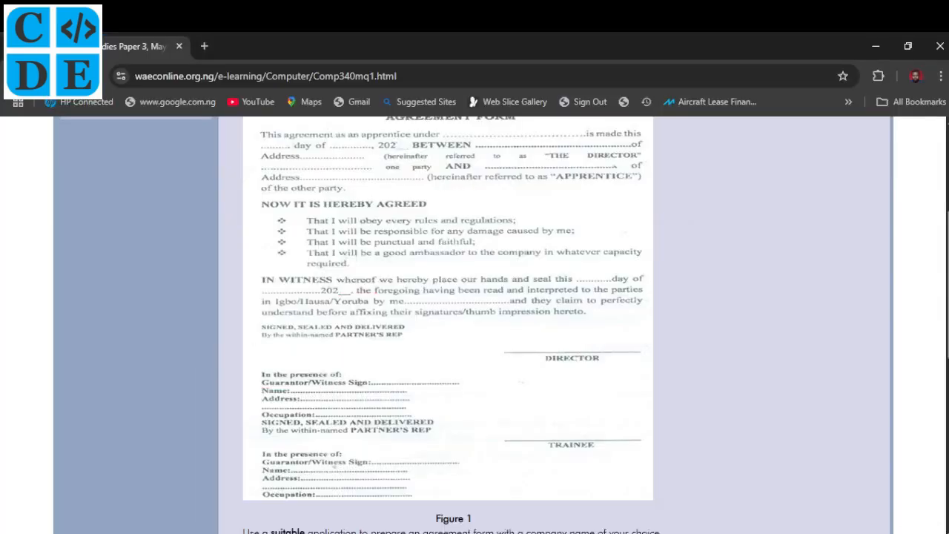
key(alt+Tab)
key(shift+F3)
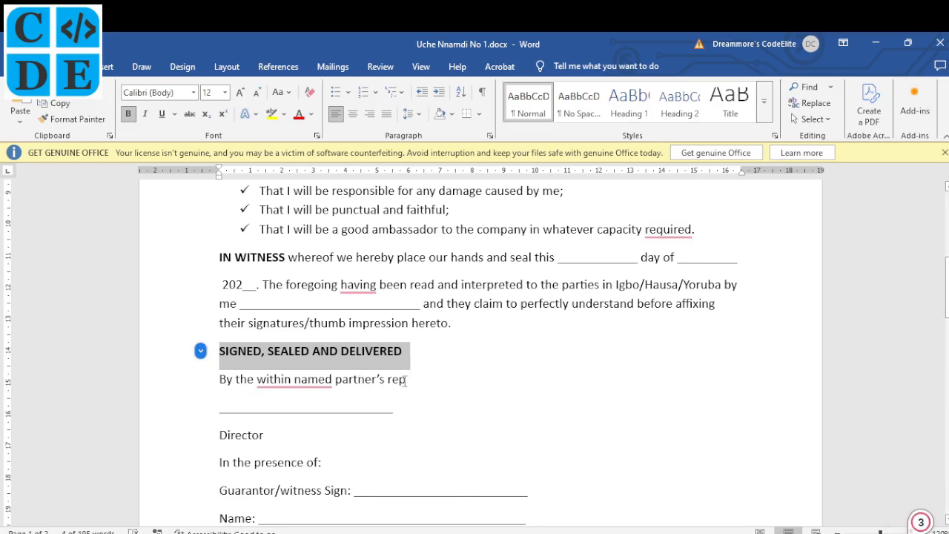
- Make 'partner's rep' bold and uppercase PARTNER'S REP
drag(413, 386, 353, 384)
key(ctrl+b)
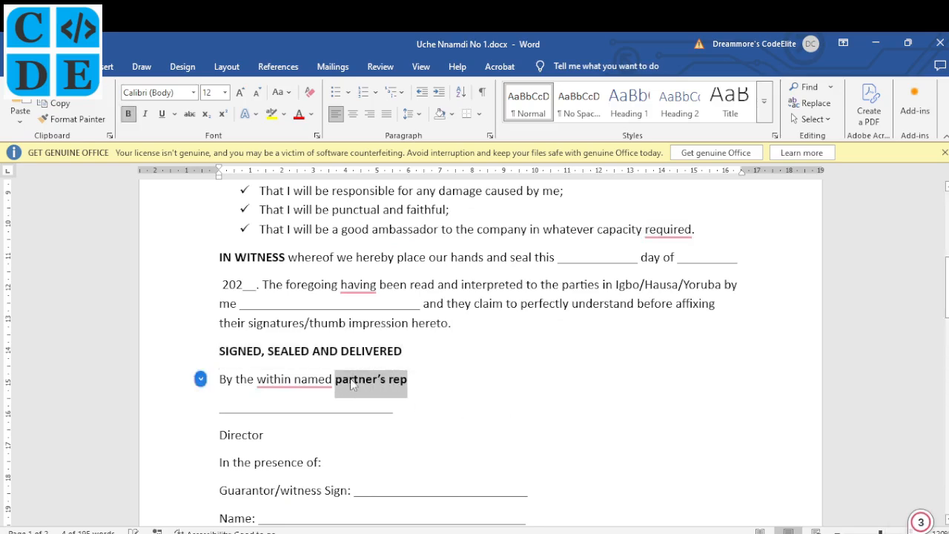
key(shift+F3)
key(shift+F3)
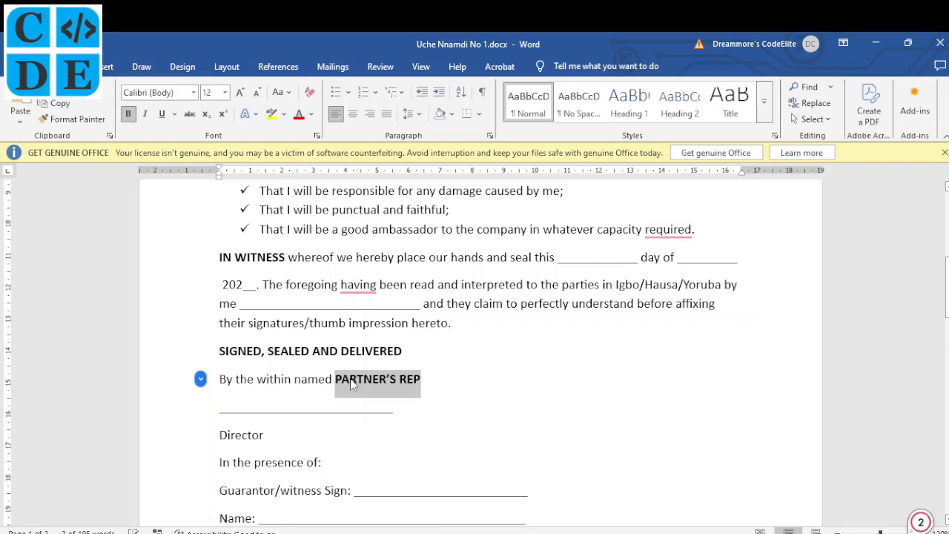
scroll(460, 407, down, 1)
scroll(460, 406, down, 2)
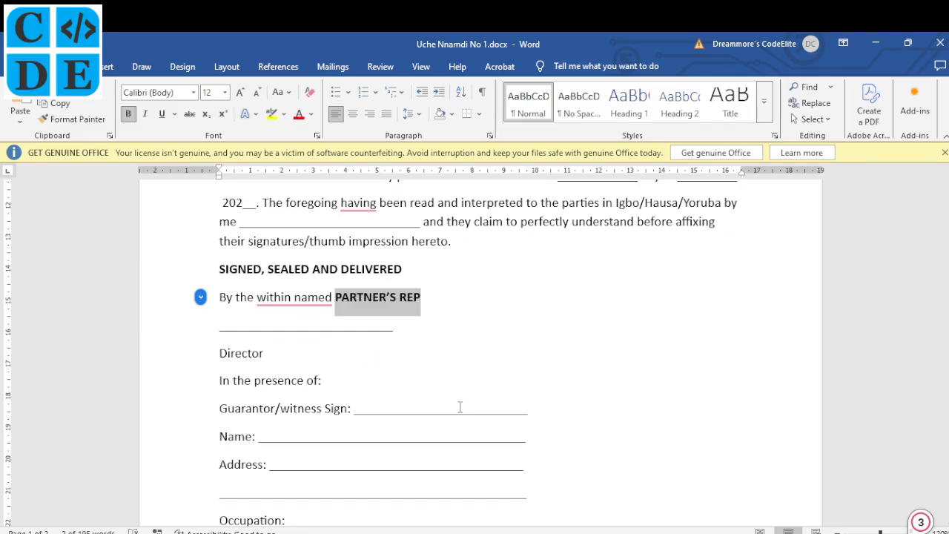
scroll(388, 415, down, 2)
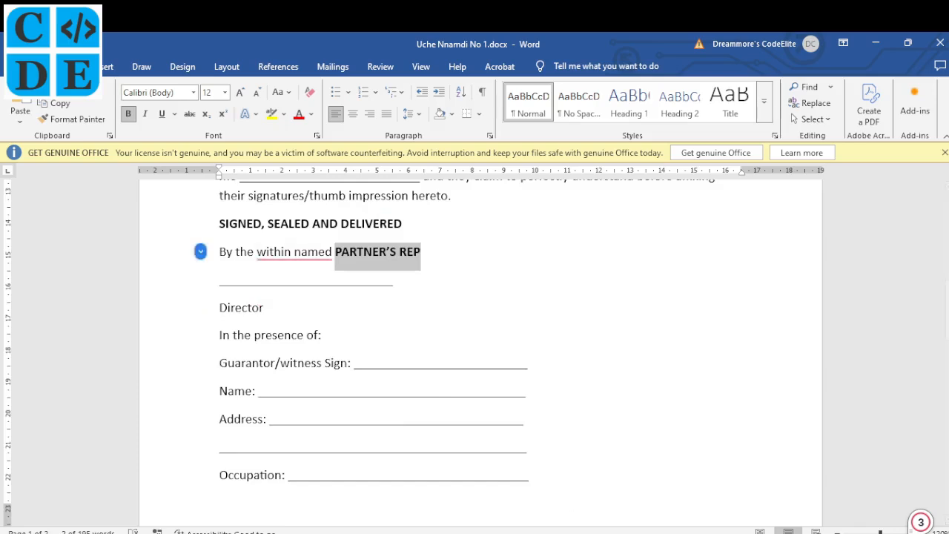
click(358, 532)
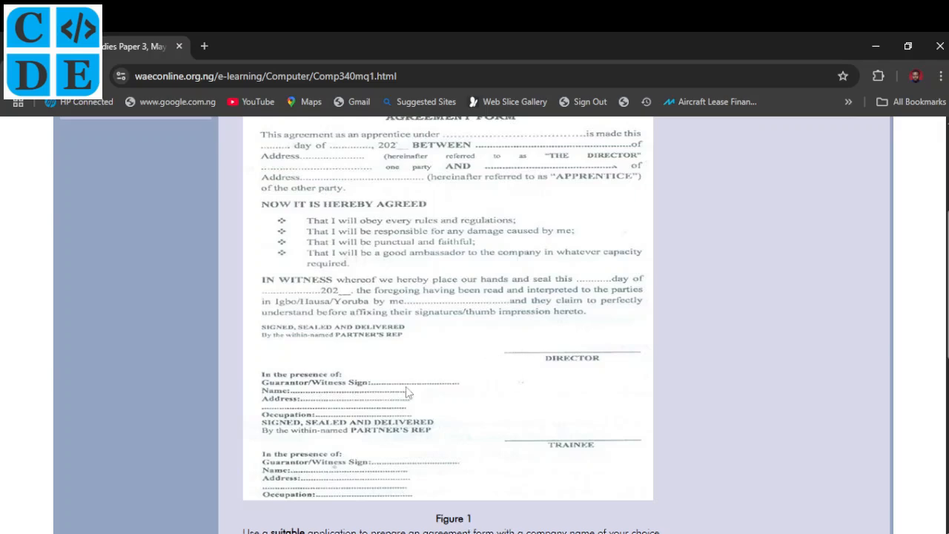
- Scroll down to read the numbered instructions beneath Figure 1
scroll(406, 389, down, 4)
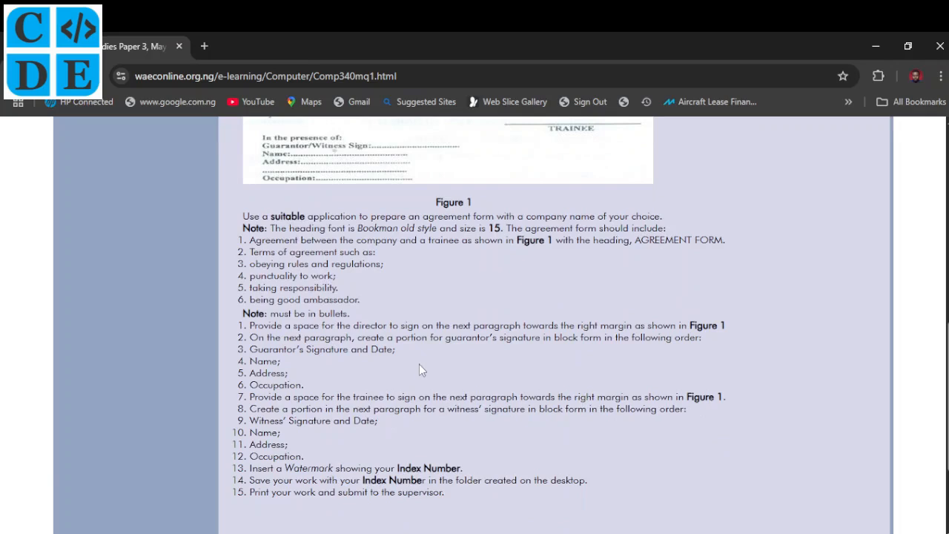
scroll(369, 376, down, 1)
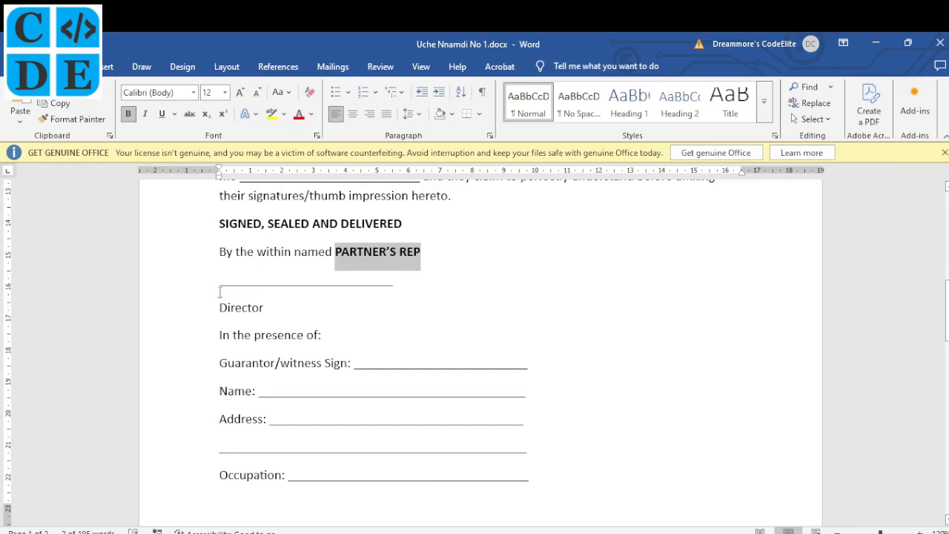
- Right-align the director's signature line and tab the centred Director label beneath it
click(220, 285)
drag(219, 284, 271, 311)
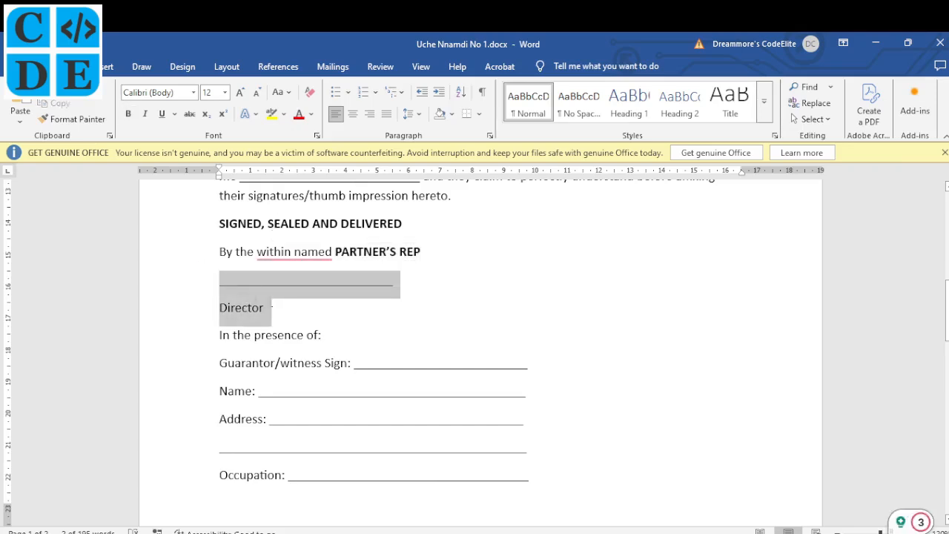
key(ctrl+r)
click(699, 309)
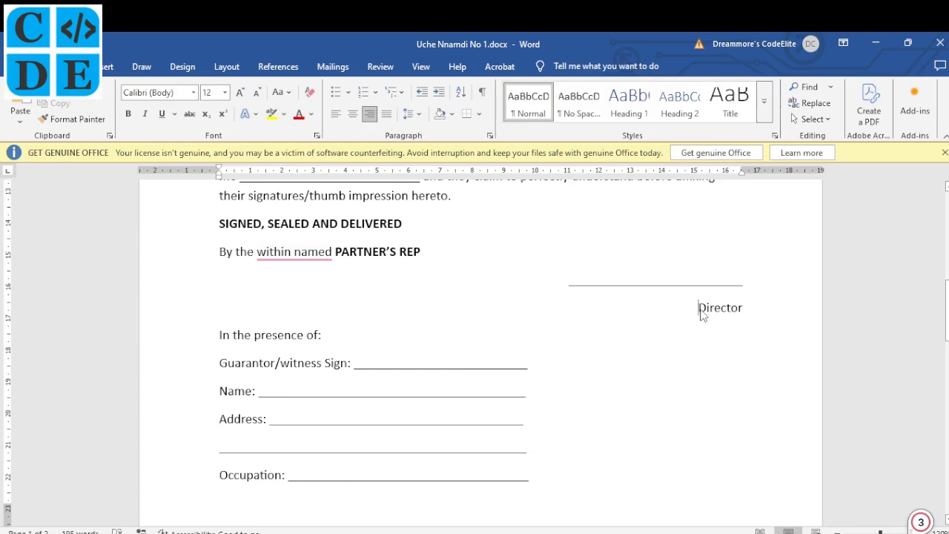
key(ctrl+e)
key(Tab)
key(Tab)
key(Tab)
key(Tab)
key(Tab)
key(Tab)
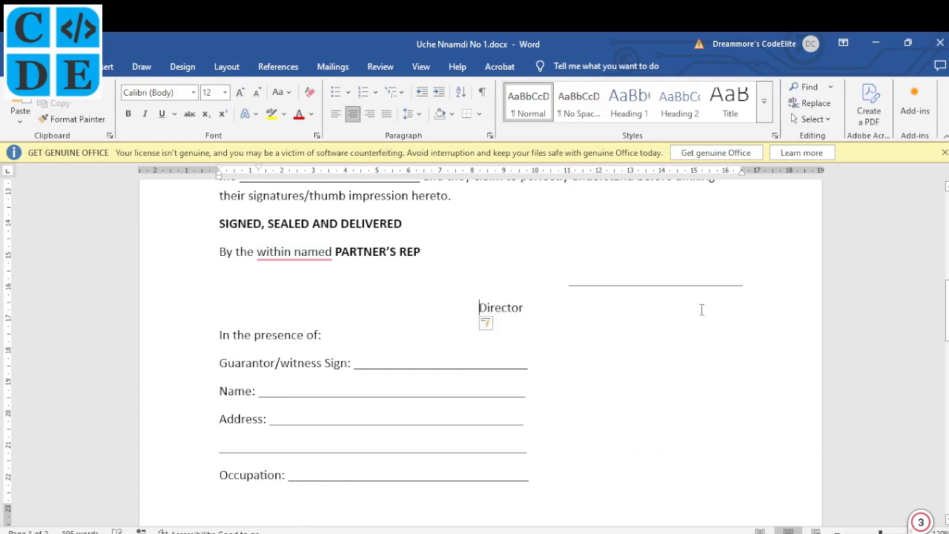
key(Tab)
key(Tab)
key(Tab)
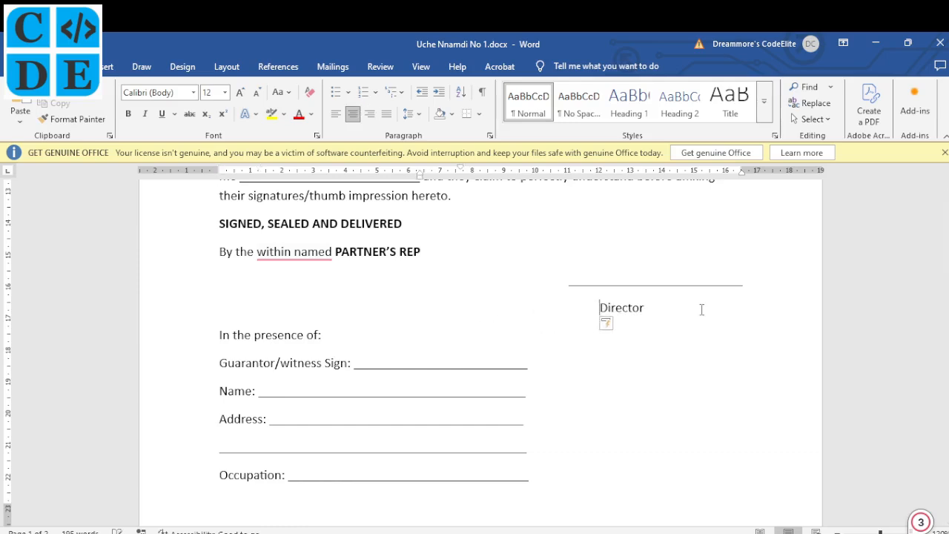
key(alt+Tab)
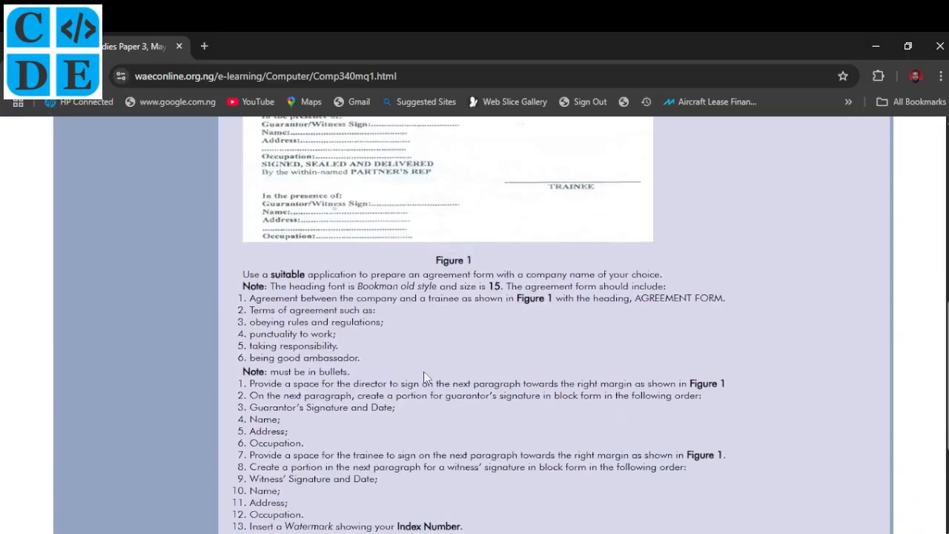
scroll(577, 225, up, 1)
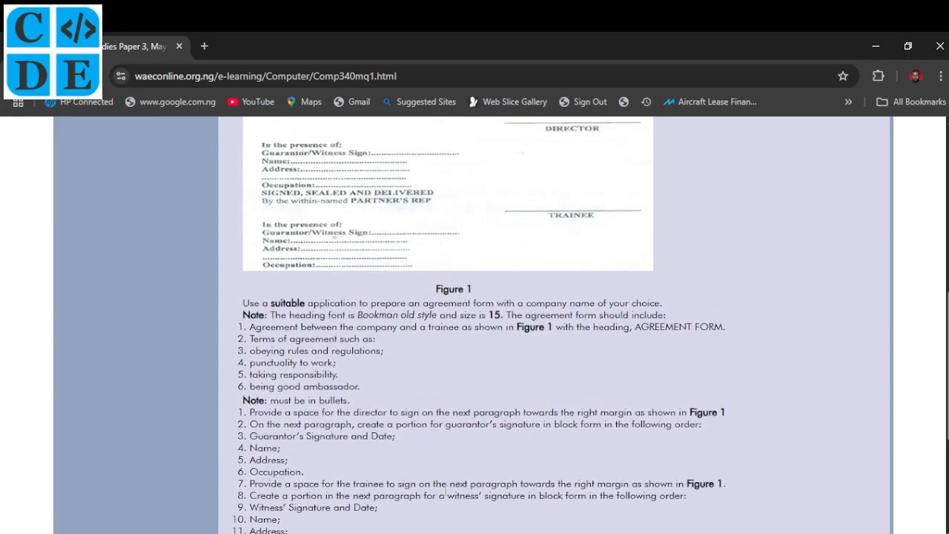
- Compare the Word document with the question paper, scrolling back up to Figure 1
scroll(445, 493, down, 3)
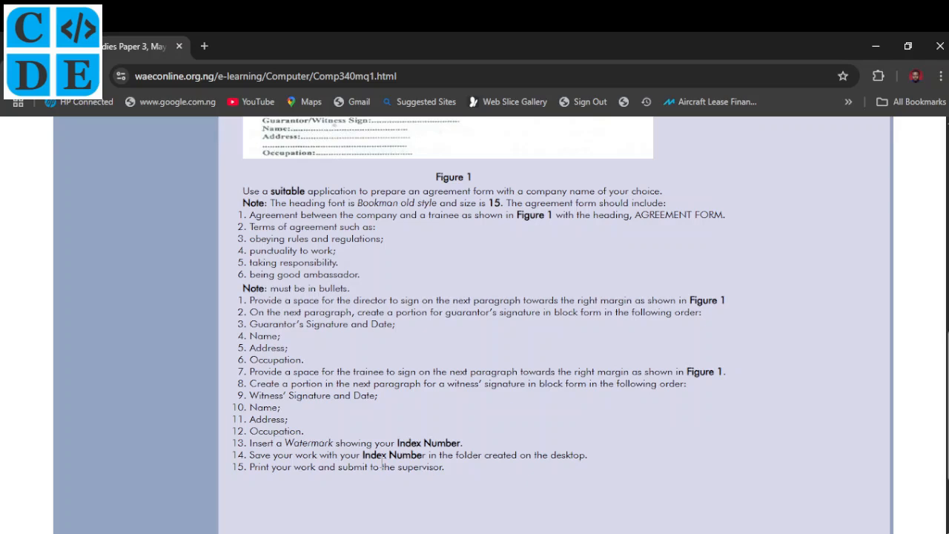
key(alt+Tab)
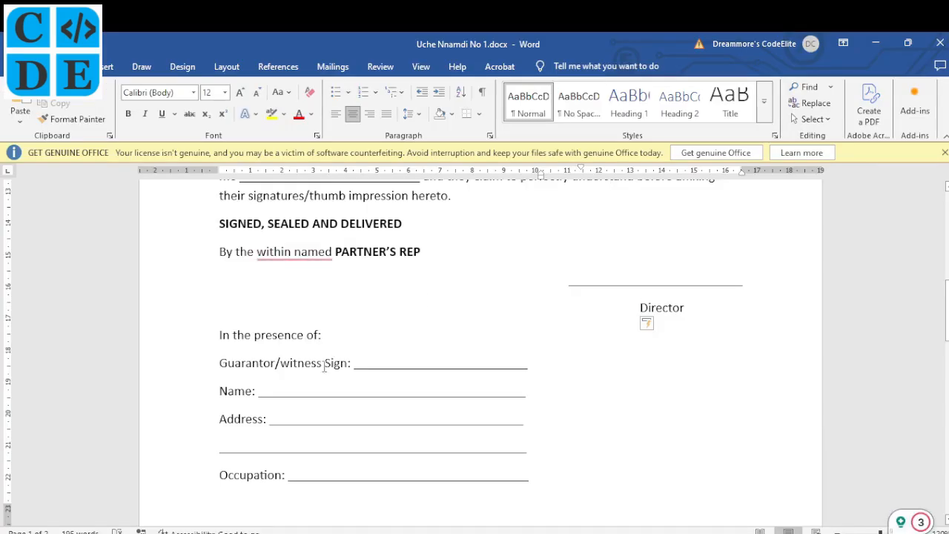
scroll(324, 368, down, 2)
scroll(324, 367, up, 2)
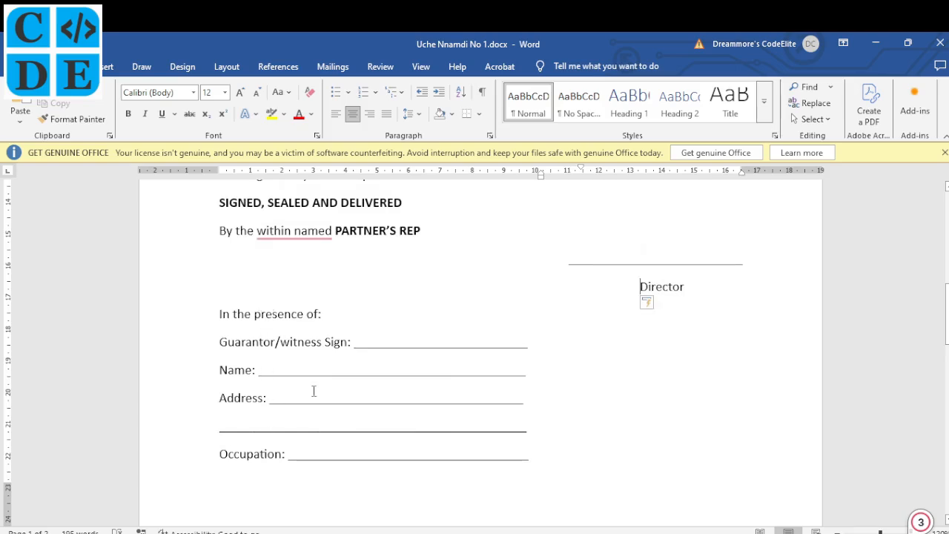
click(335, 532)
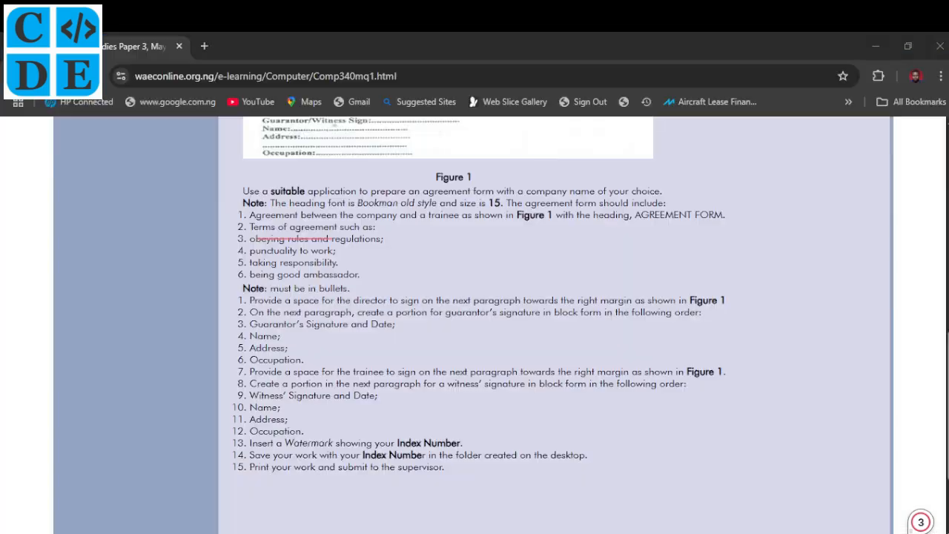
scroll(343, 394, up, 3)
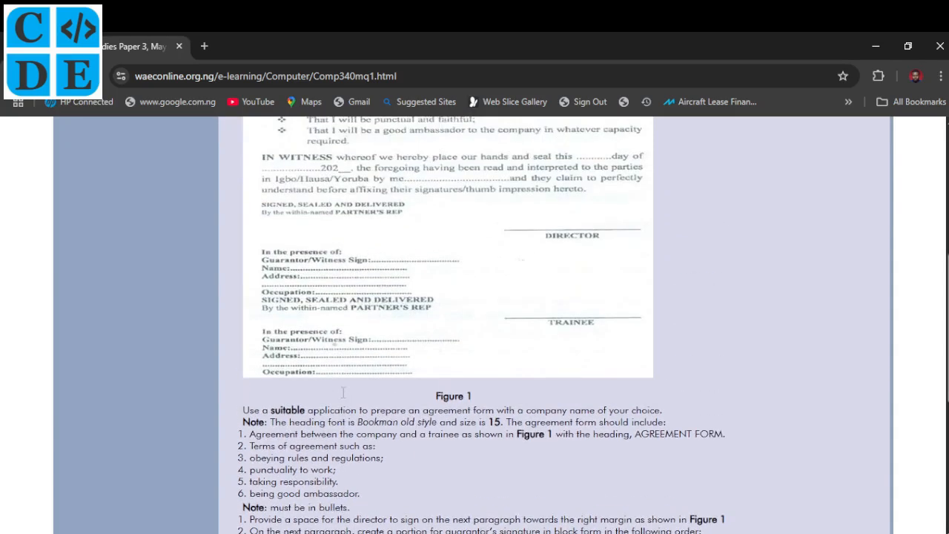
scroll(290, 307, up, 1)
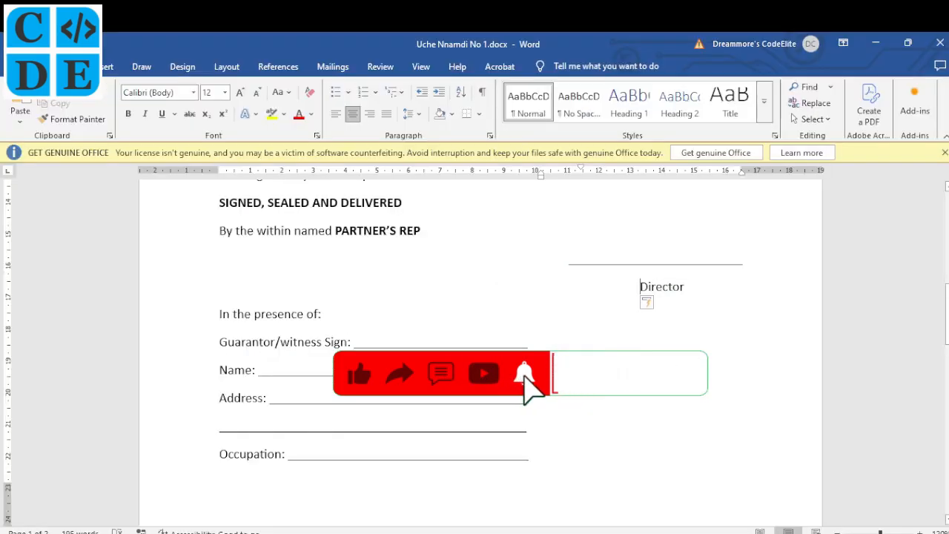
- Bold the labels In the presence of:, Guarantor/witness Sign:, Name:, Address: and Occupation:
drag(219, 207, 328, 207)
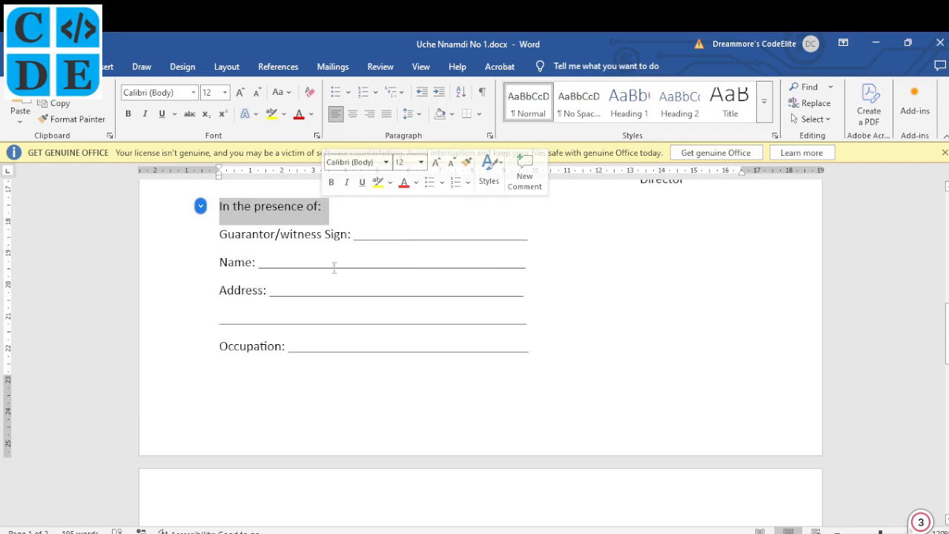
key(ctrl+b)
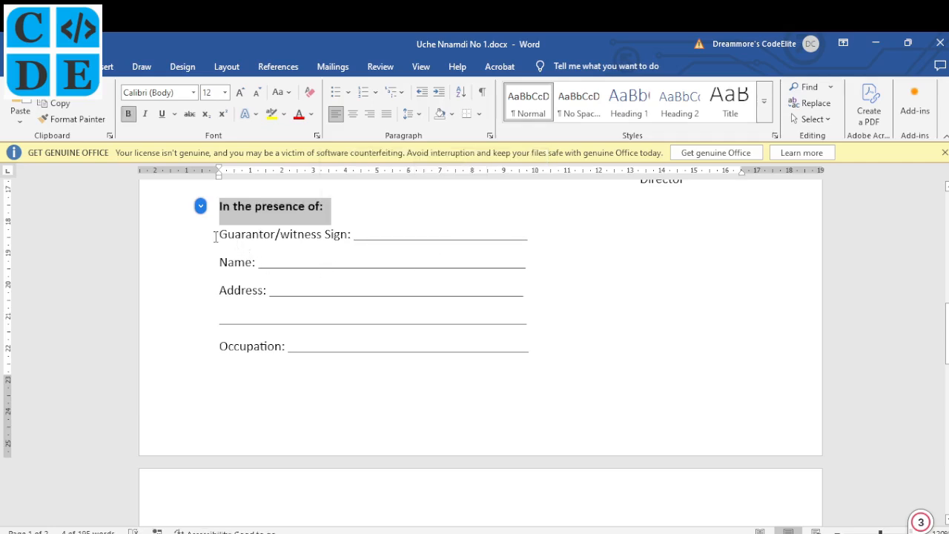
drag(220, 236, 351, 245)
key(ctrl+b)
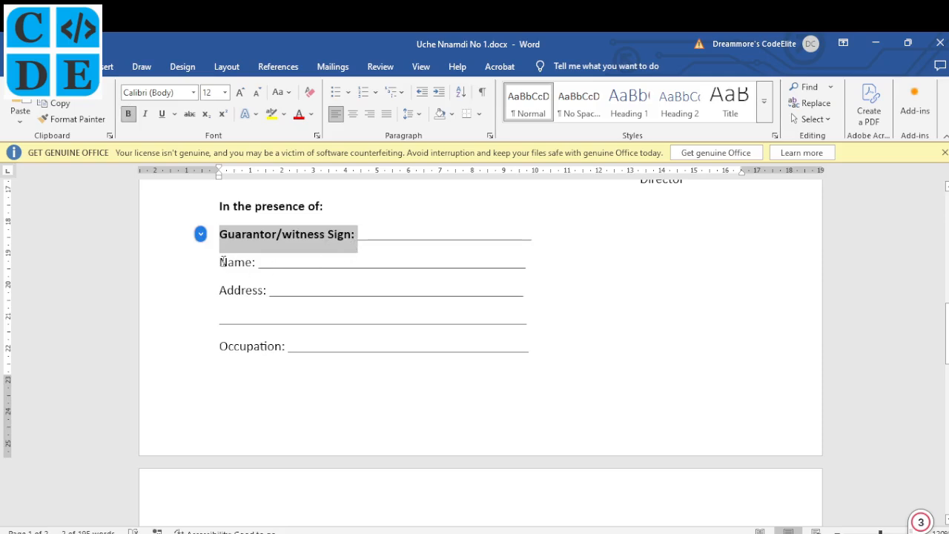
drag(221, 264, 257, 269)
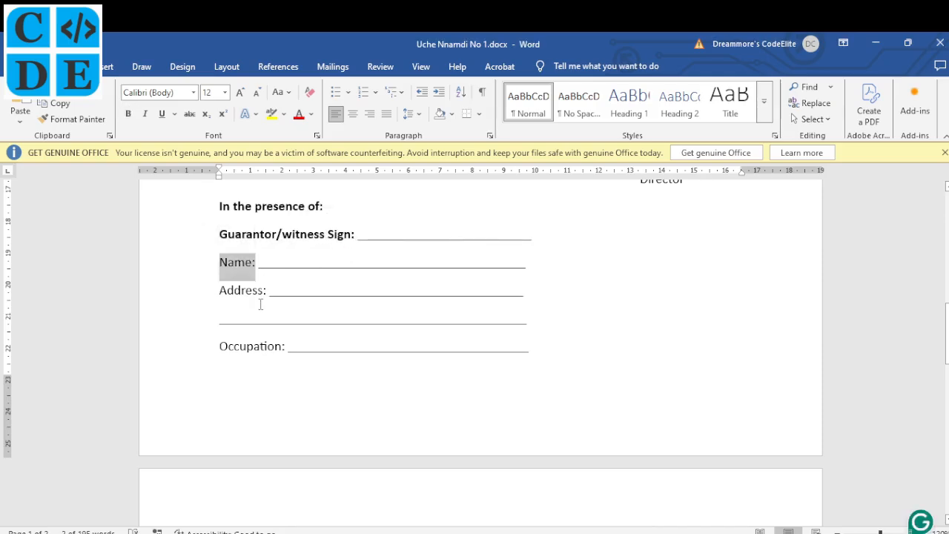
key(ctrl+b)
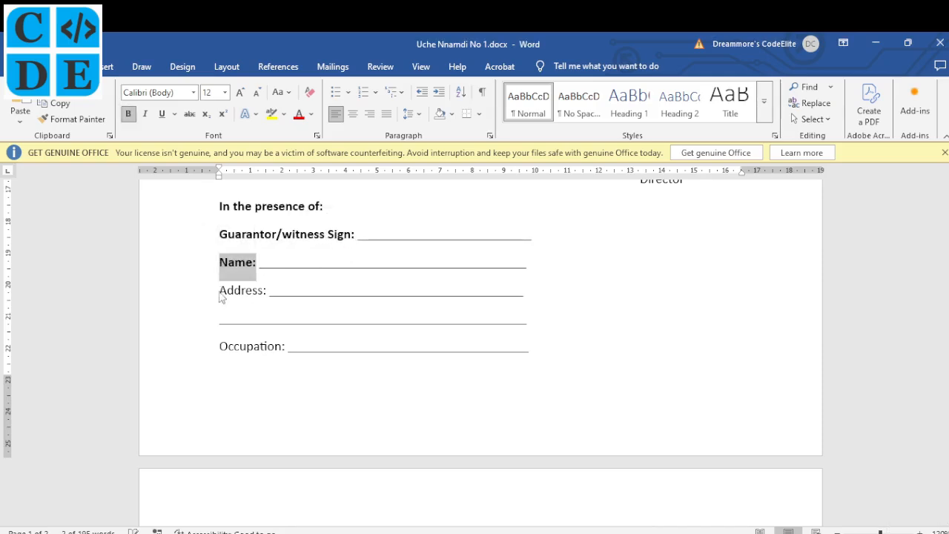
drag(221, 291, 269, 294)
key(ctrl+b)
drag(220, 346, 287, 350)
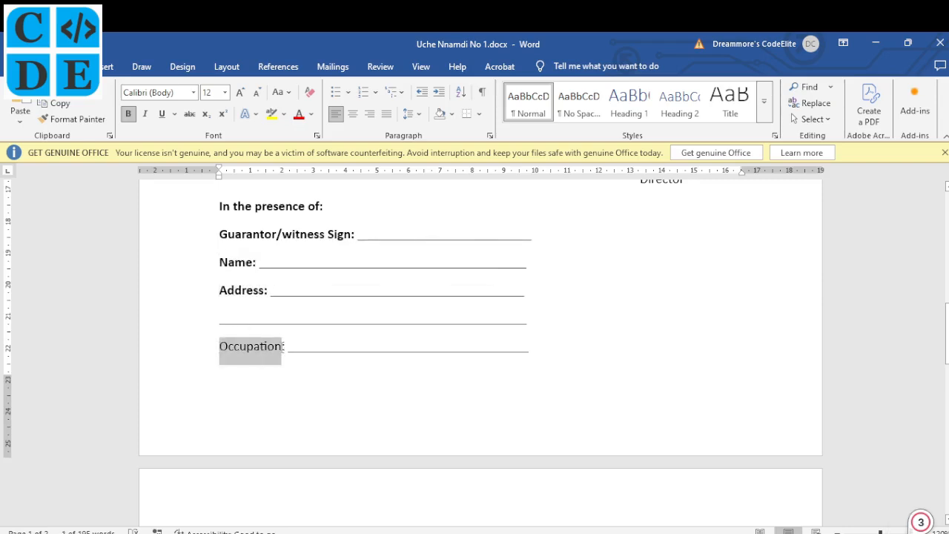
key(ctrl+b)
key(alt+Tab)
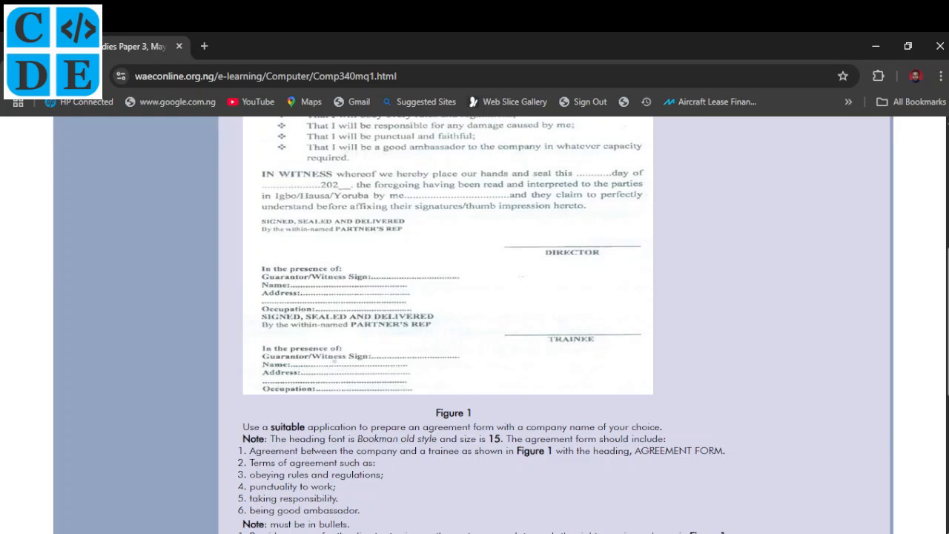
key(alt+Tab)
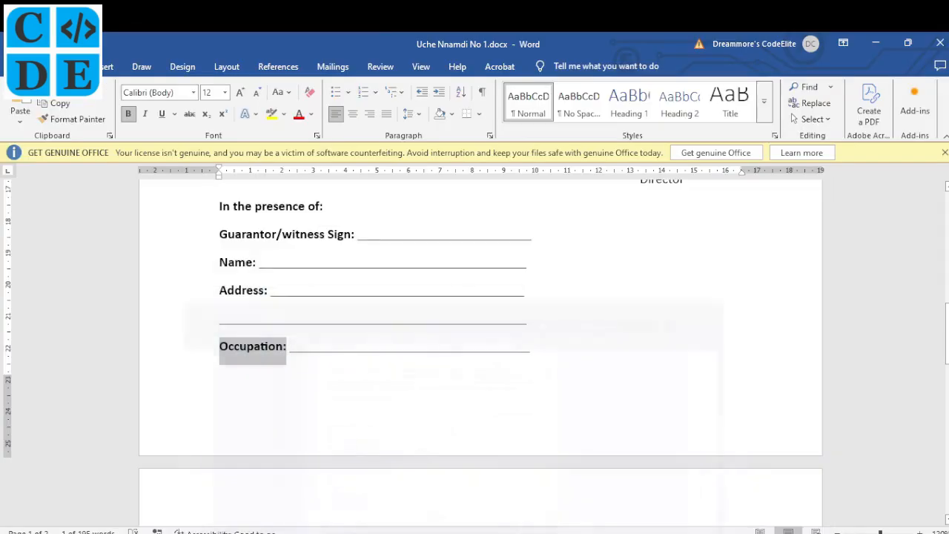
- Make the Signed, sealed and delivered heading and partner's rep bold and all capitals
scroll(223, 305, down, 5)
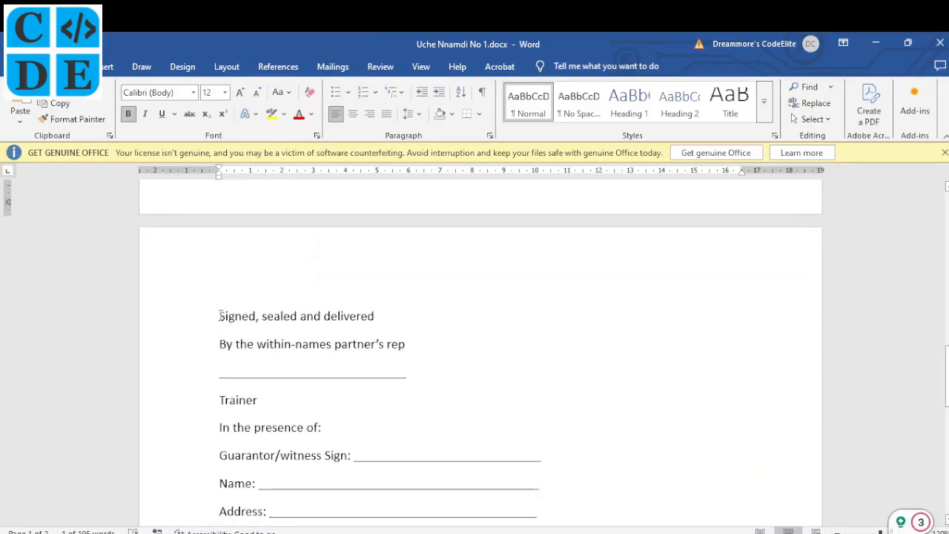
drag(221, 316, 371, 323)
key(ctrl+b)
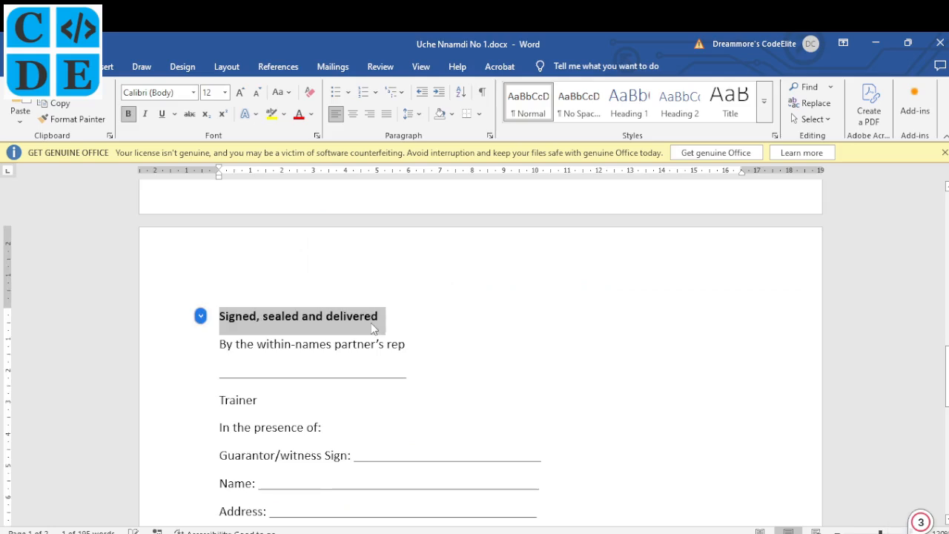
key(ctrl+shift+a)
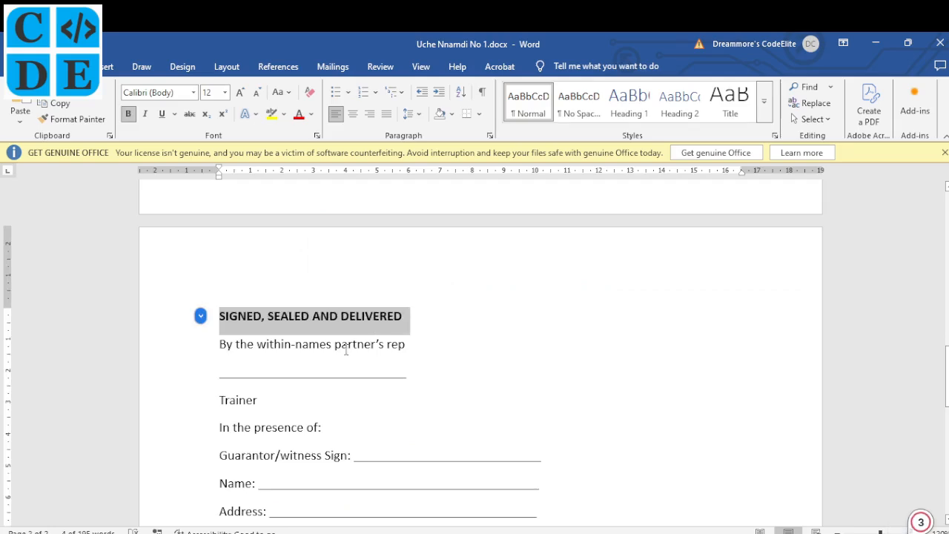
drag(335, 345, 408, 344)
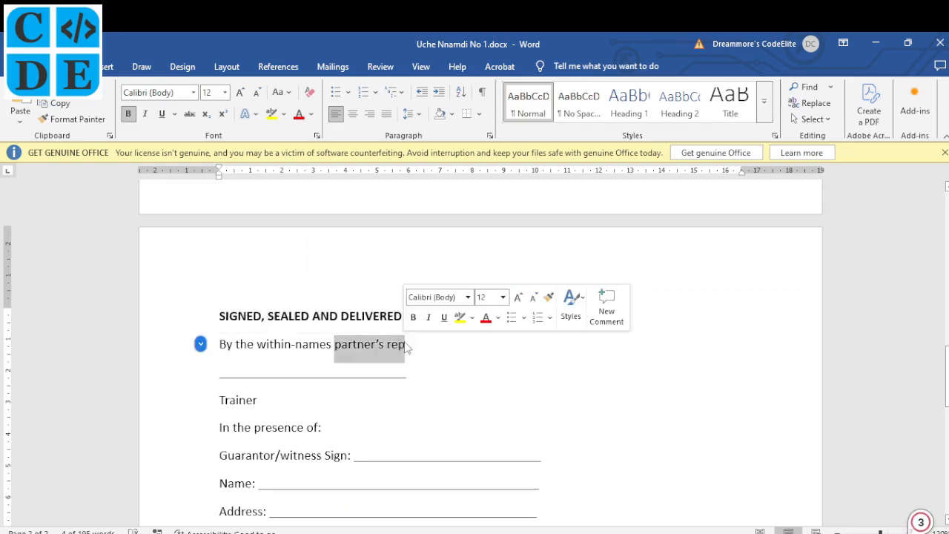
key(ctrl+b)
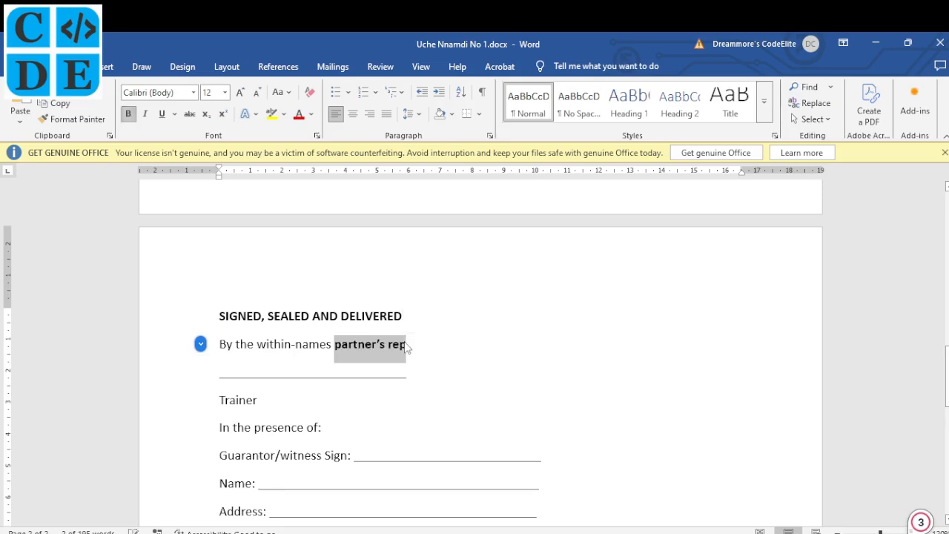
key(shift+F3)
key(shift+F3)
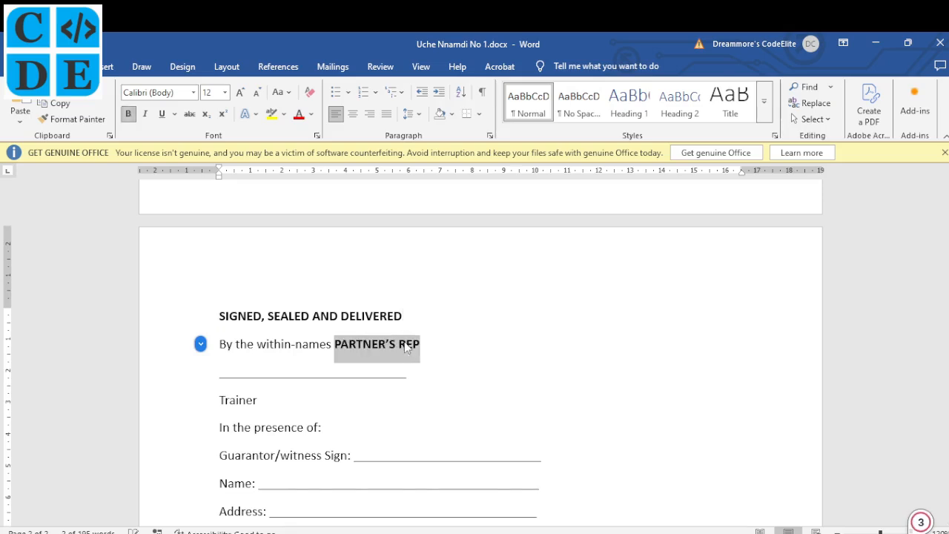
- Correct the 'Trainer' label to 'Trainee' and make it bold capitals TRAINEE
scroll(357, 361, down, 1)
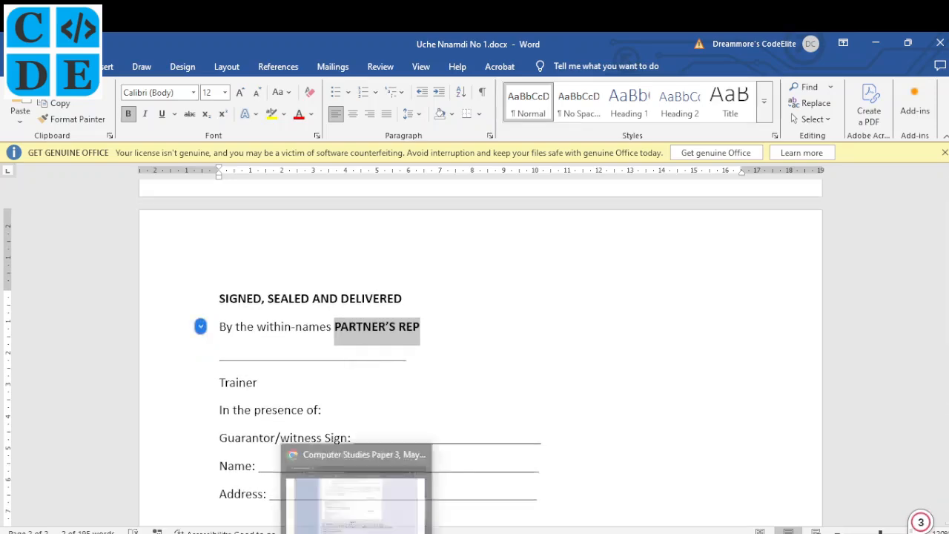
click(356, 493)
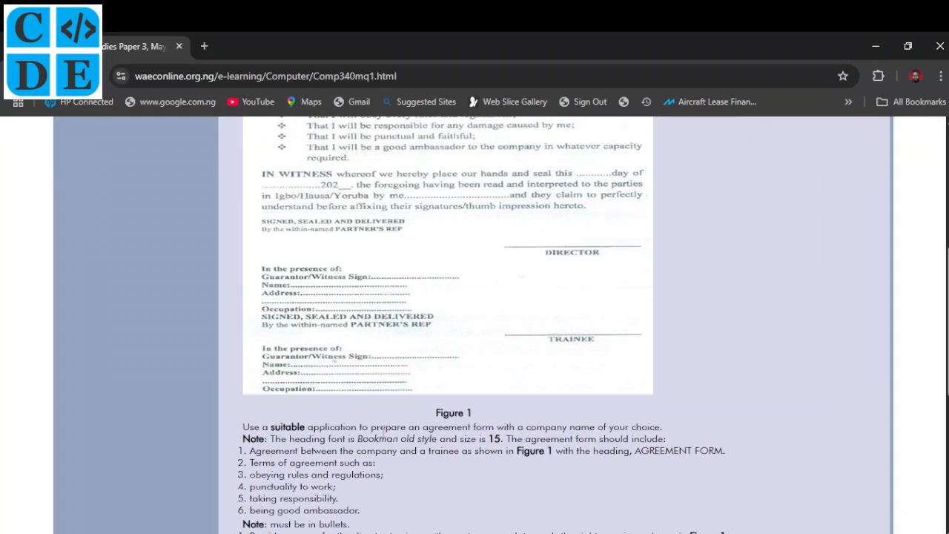
key(alt+Tab)
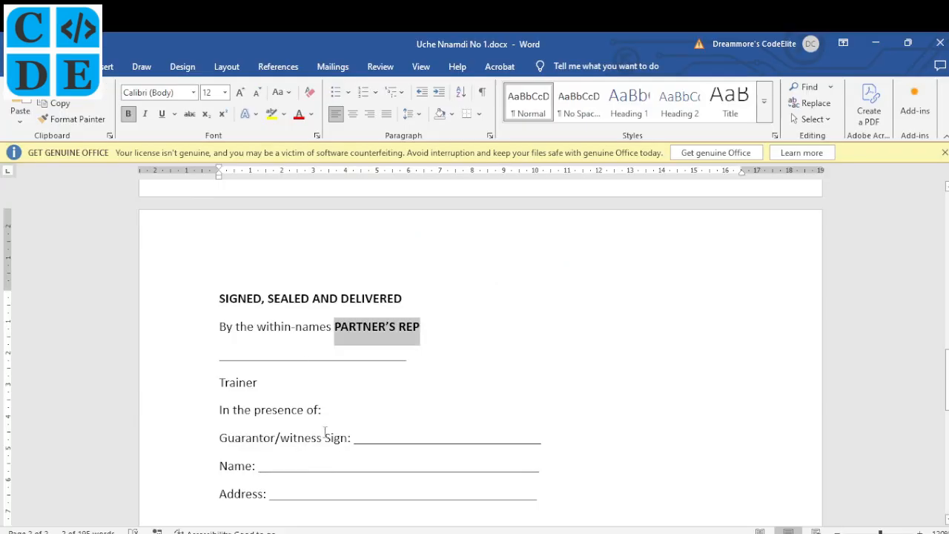
scroll(324, 432, down, 2)
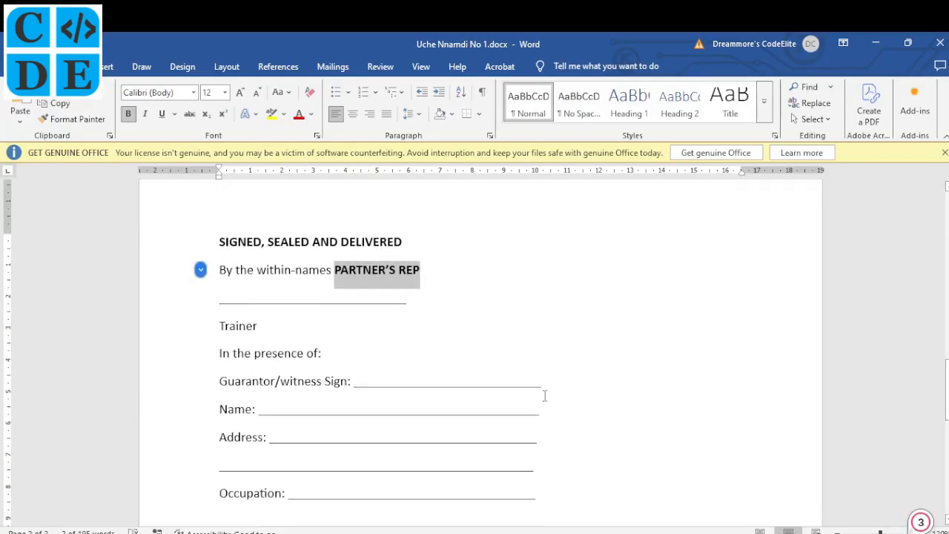
key(alt+Tab)
key(alt+Tab)
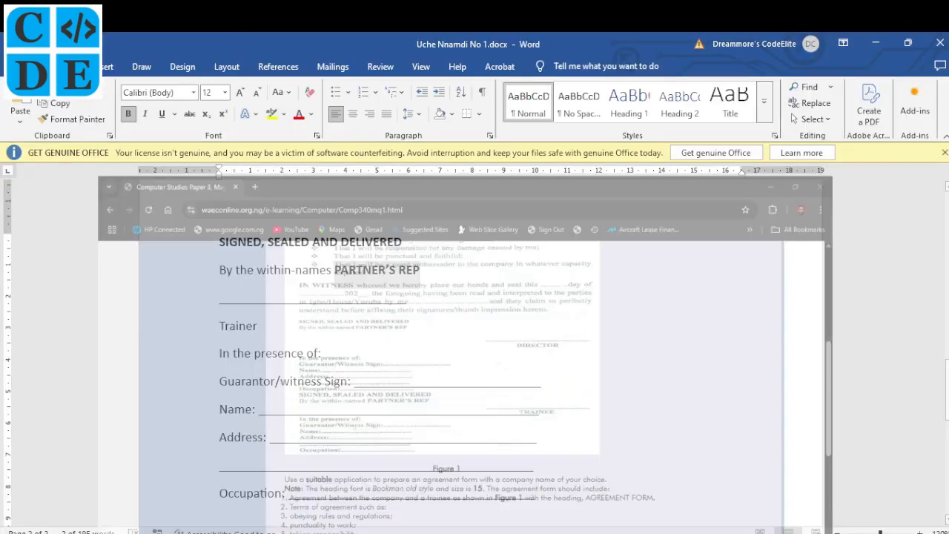
click(259, 332)
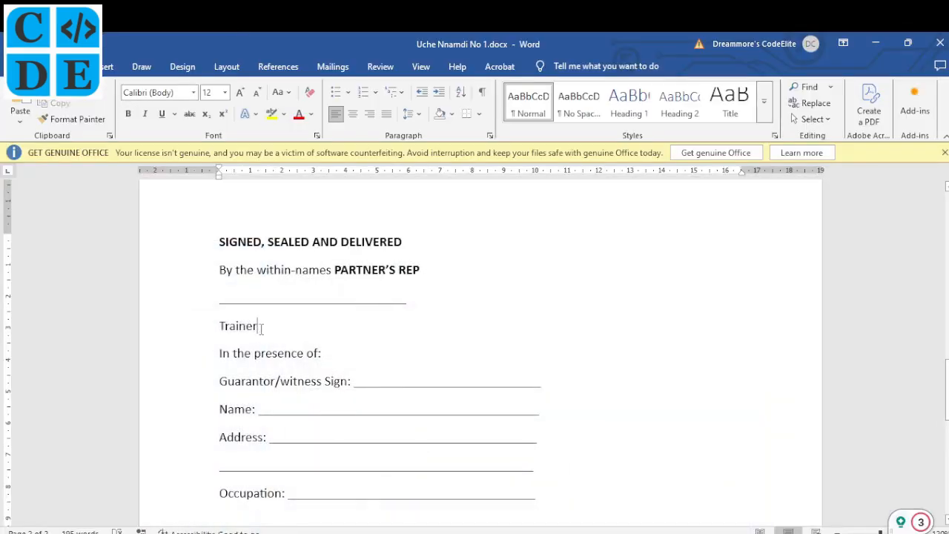
key(BackSpace)
text(e)
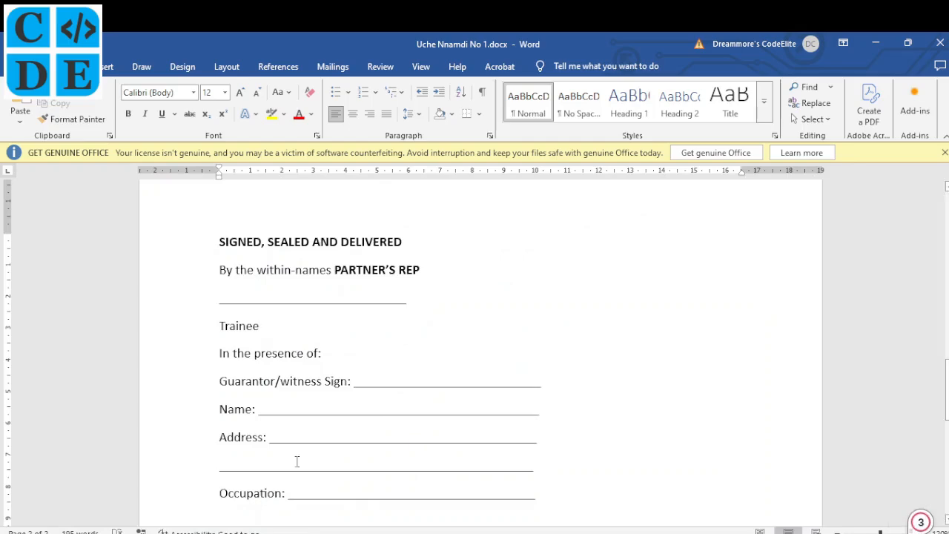
key(alt+Tab)
key(alt+Tab)
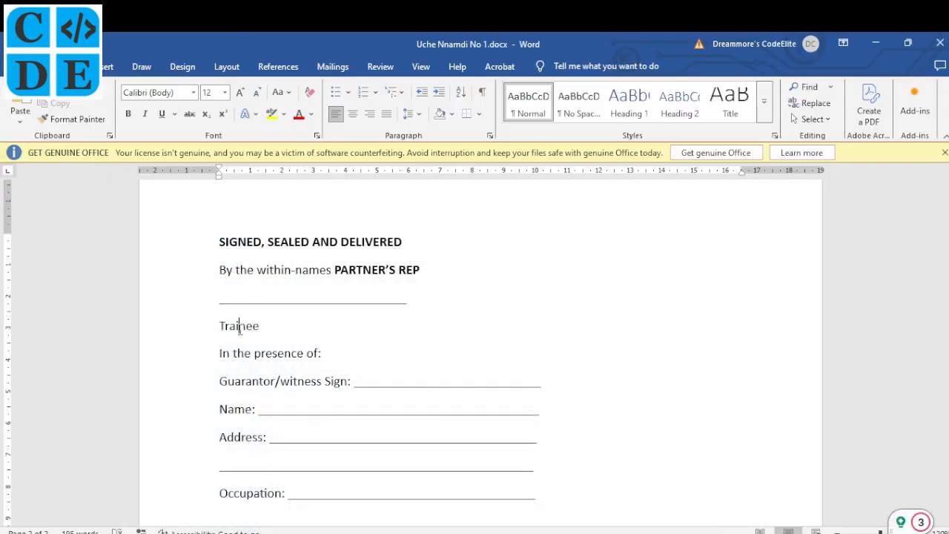
key(shift+F3)
key(shift+F3)
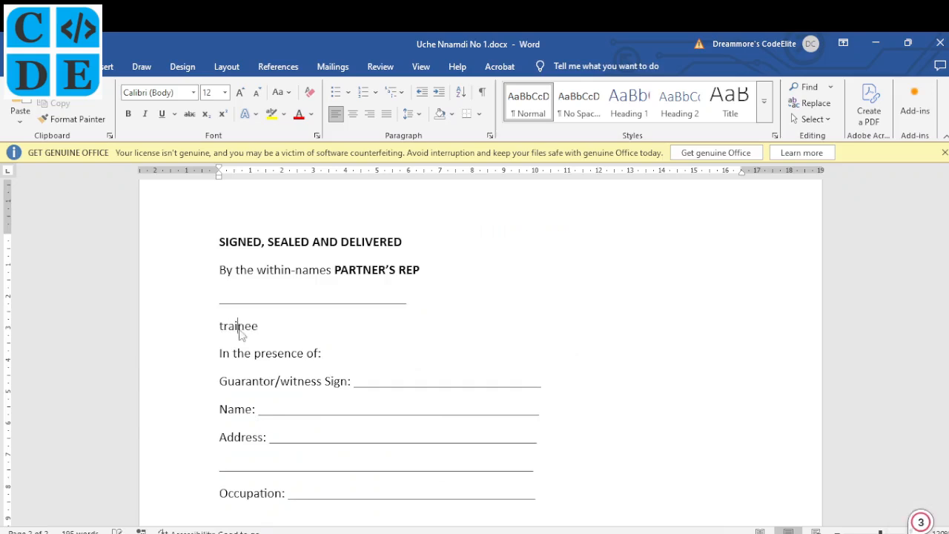
key(shift+F3)
key(shift+F3)
key(ctrl+b)
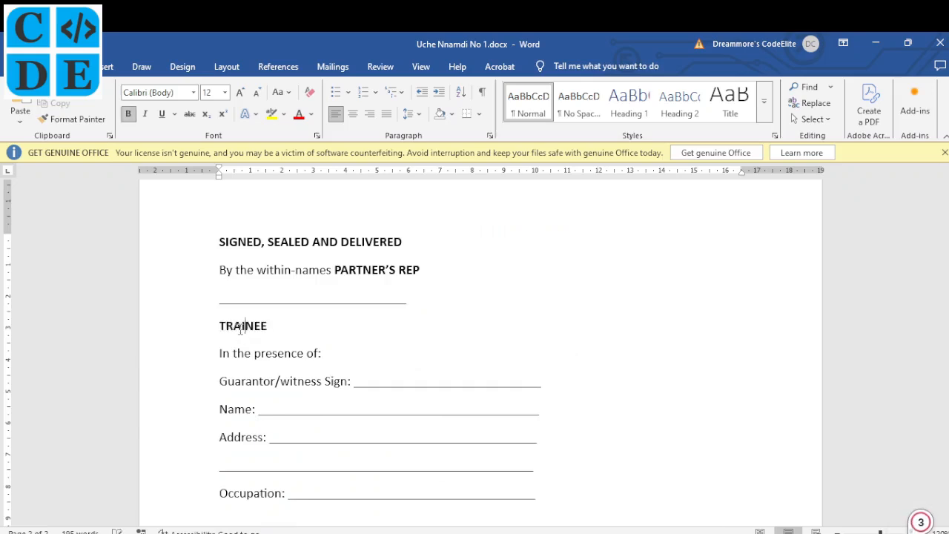
- Right-align the trainee signature line and tab the centred TRAINEE label beneath it
click(220, 302)
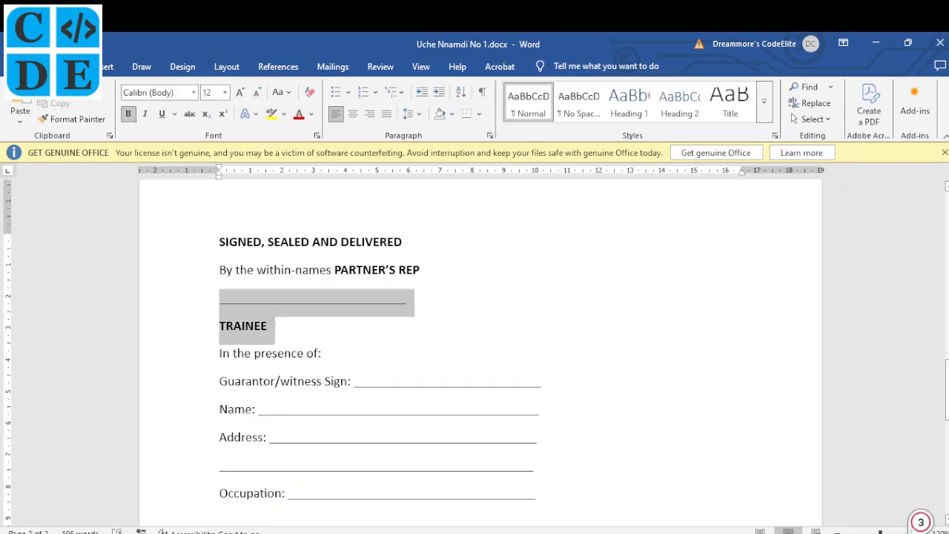
shift+click(274, 321)
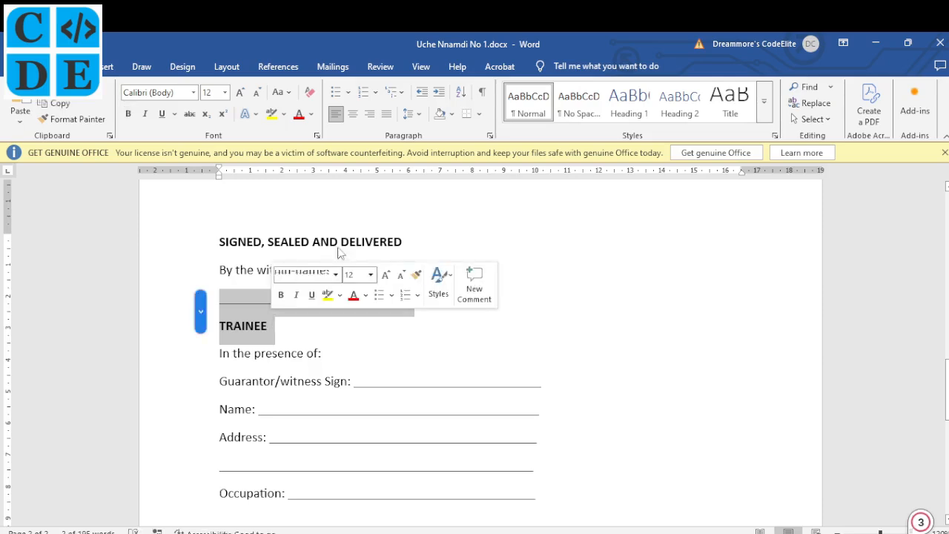
click(369, 113)
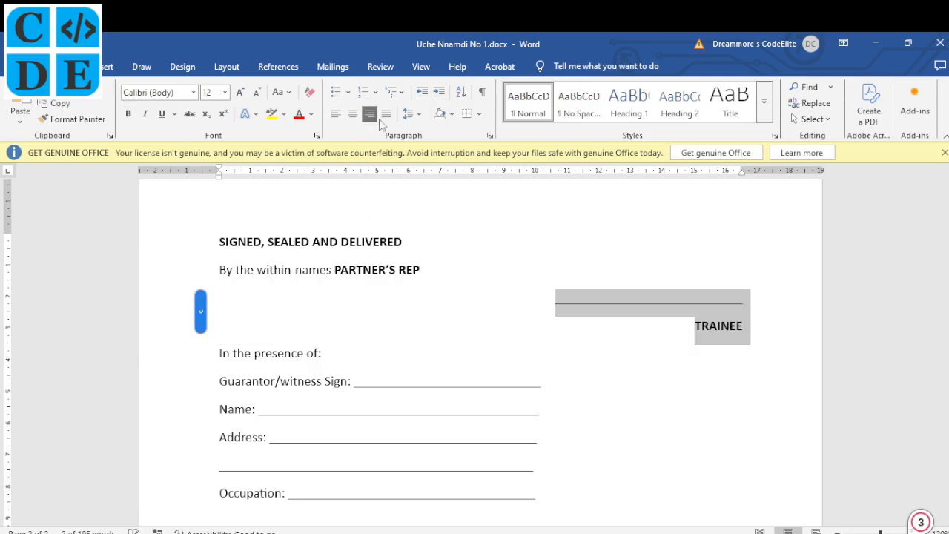
click(698, 331)
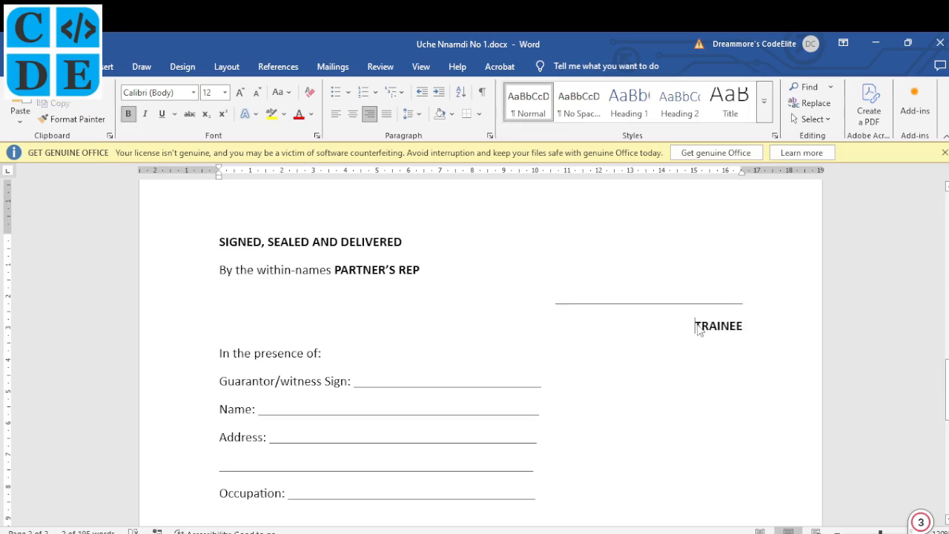
key(ctrl+e)
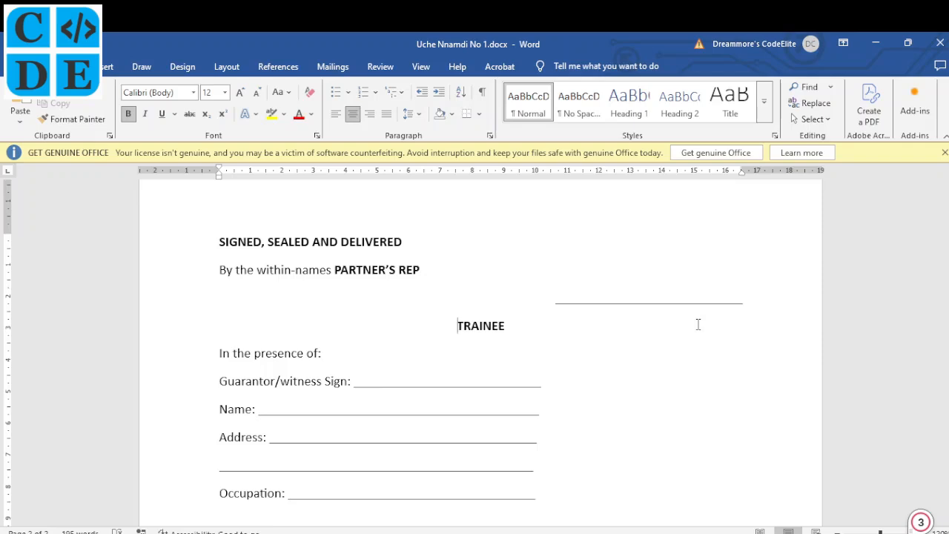
key(ctrl+r)
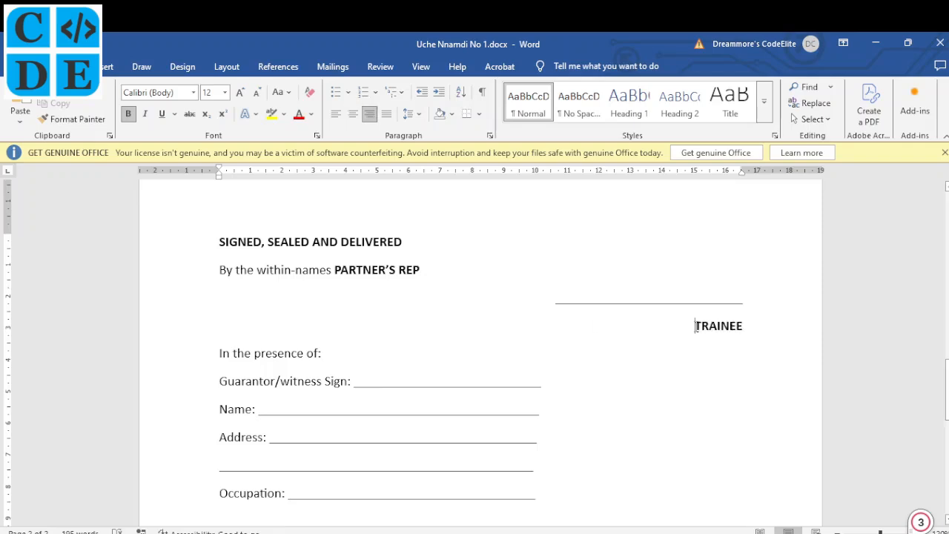
key(ctrl+e)
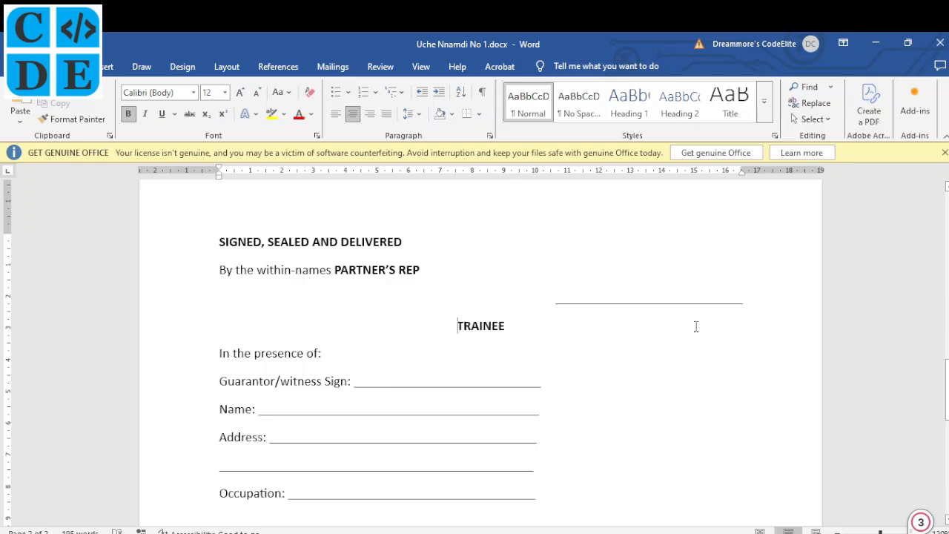
key(Tab)
key(Tab)
key(Tab)
key(Tab)
key(Tab)
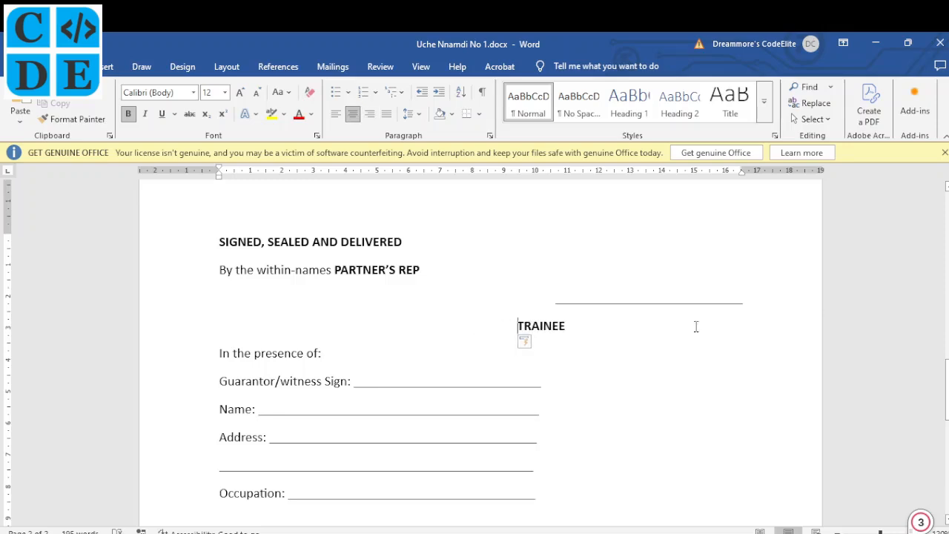
key(Tab)
key(Tab)
key(Tab)
key(Tab)
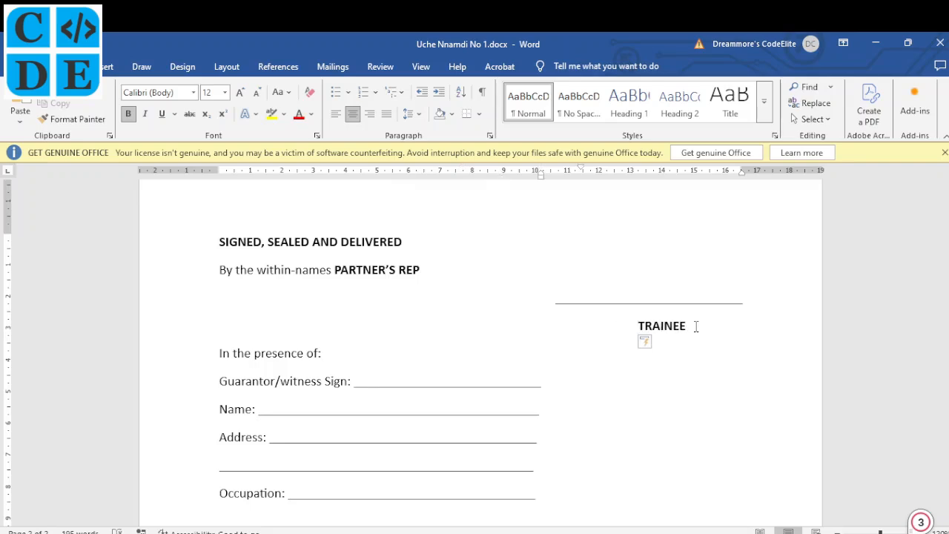
- Make the Director label under the first signature line bold and all capitals, reading DIRECTOR
scroll(606, 297, down, 10)
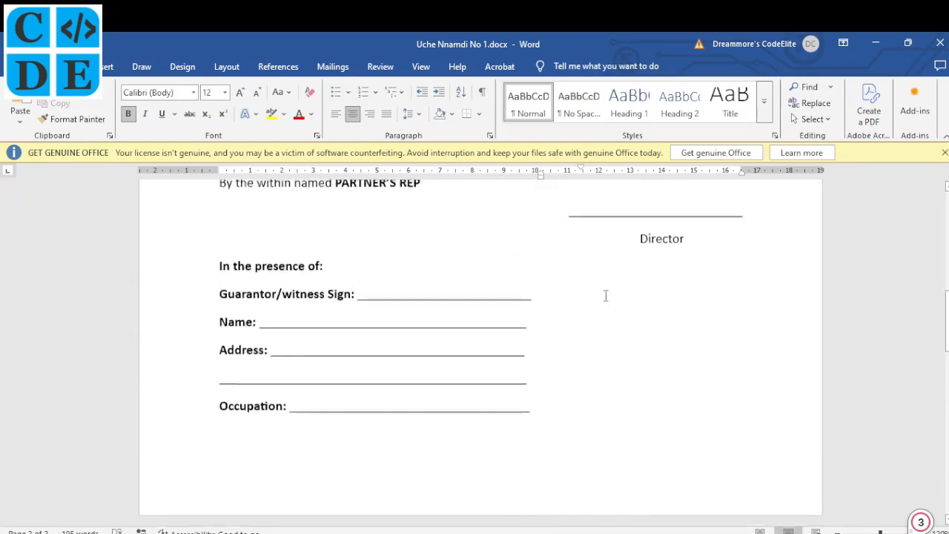
scroll(606, 295, up, 1)
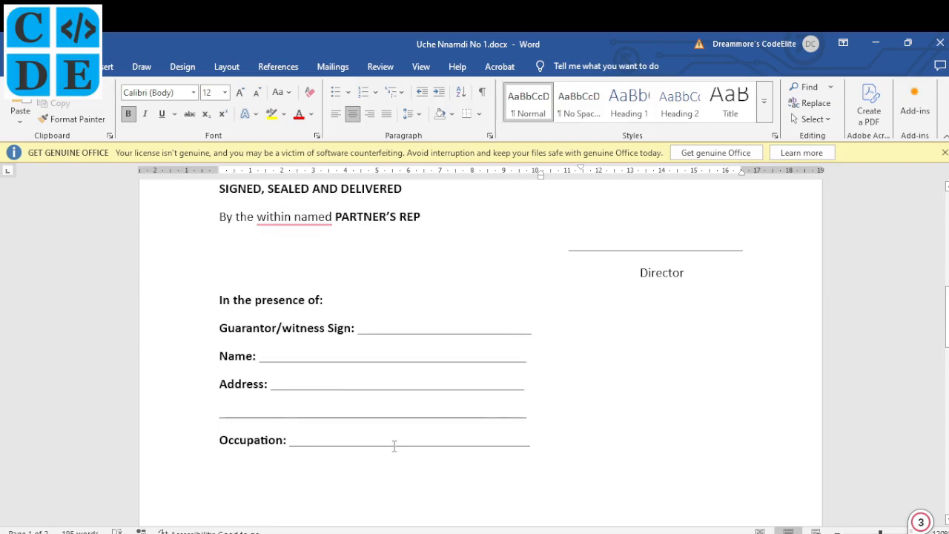
click(358, 533)
click(357, 533)
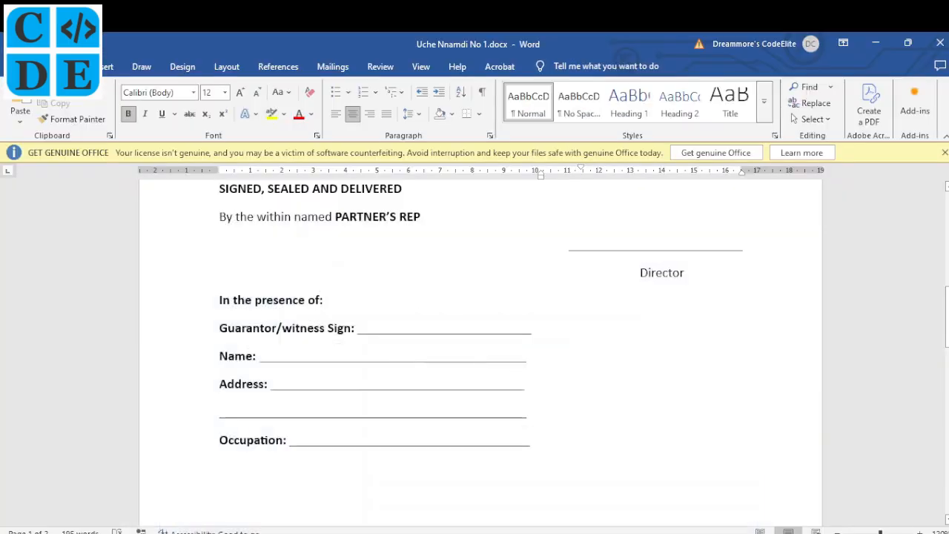
click(657, 272)
key(ctrl+b)
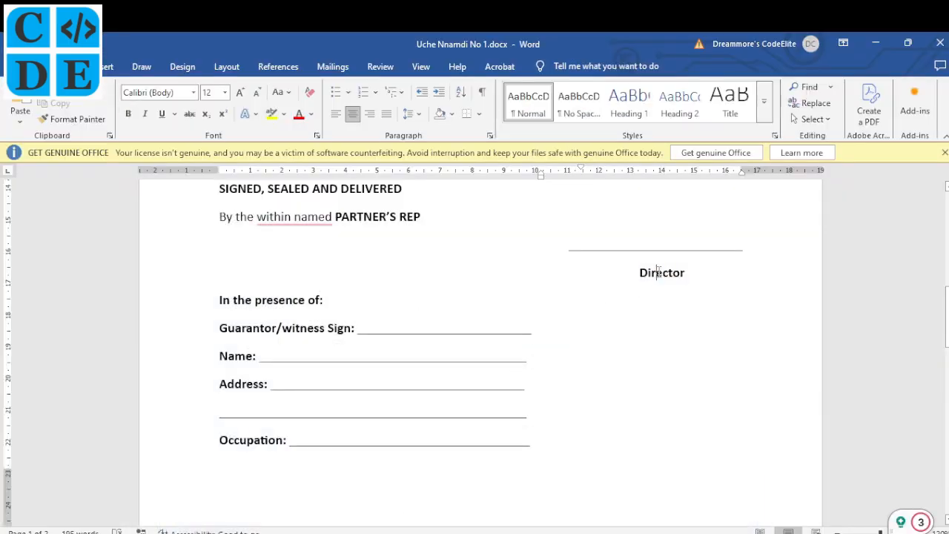
key(shift+F3)
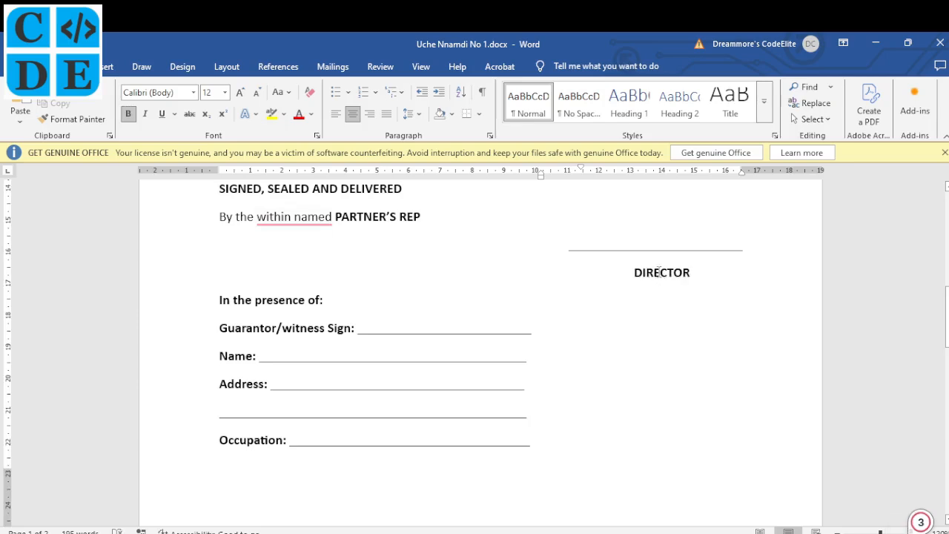
scroll(462, 358, down, 9)
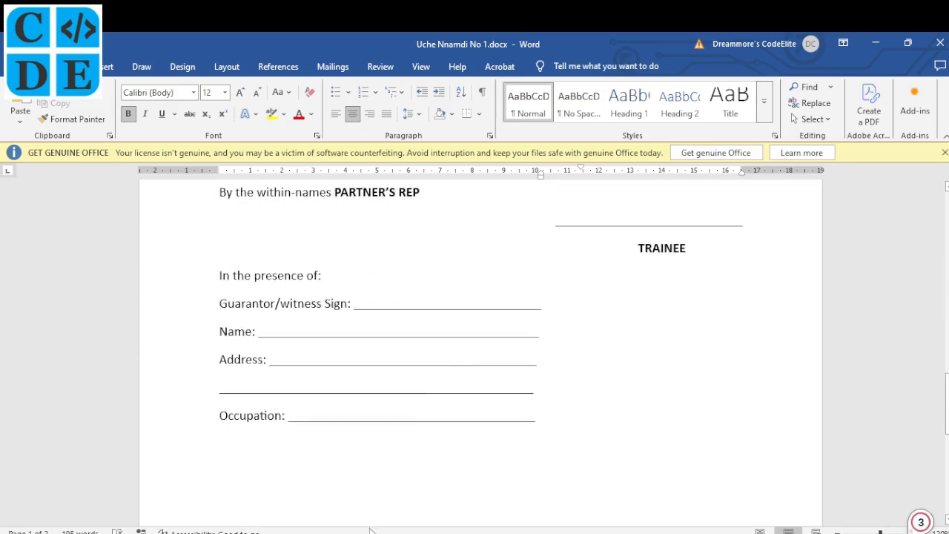
- Bold the 'In the presence of:' line and the 'Guarantor/witness Sign' label
key(alt+Tab)
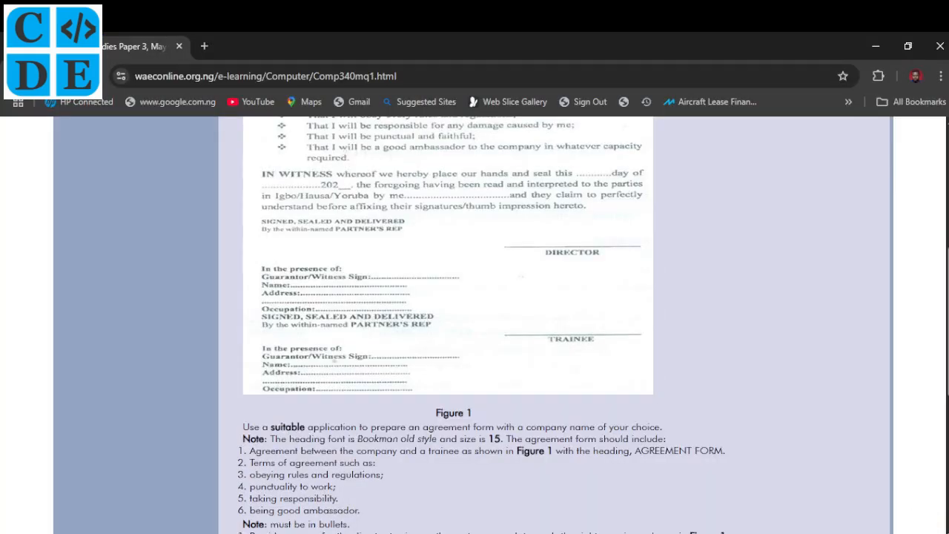
key(alt+Tab)
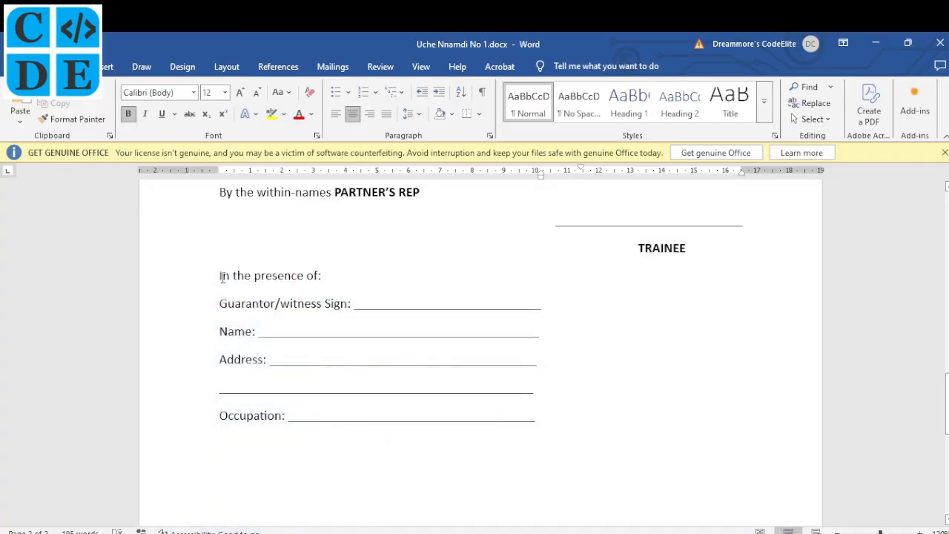
drag(220, 276, 328, 276)
key(ctrl+b)
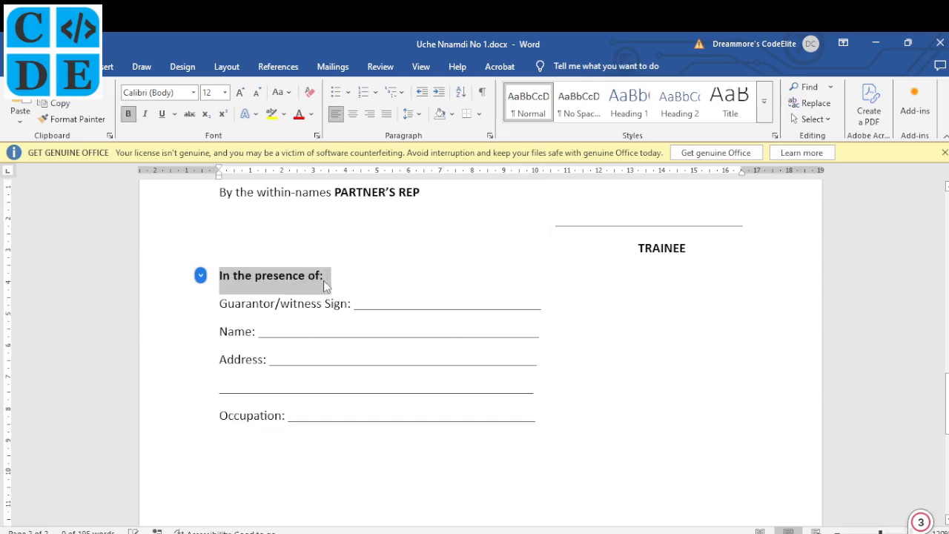
drag(220, 305, 352, 309)
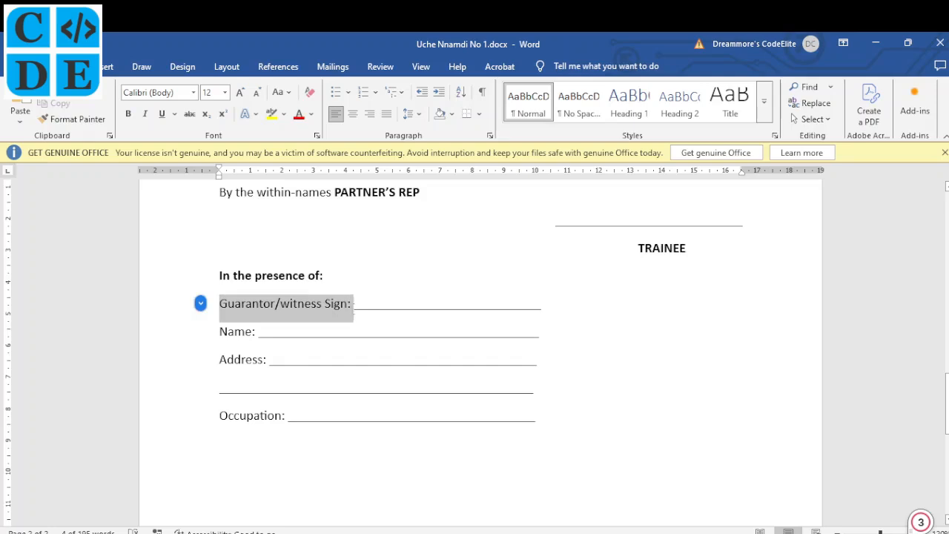
key(ctrl+b)
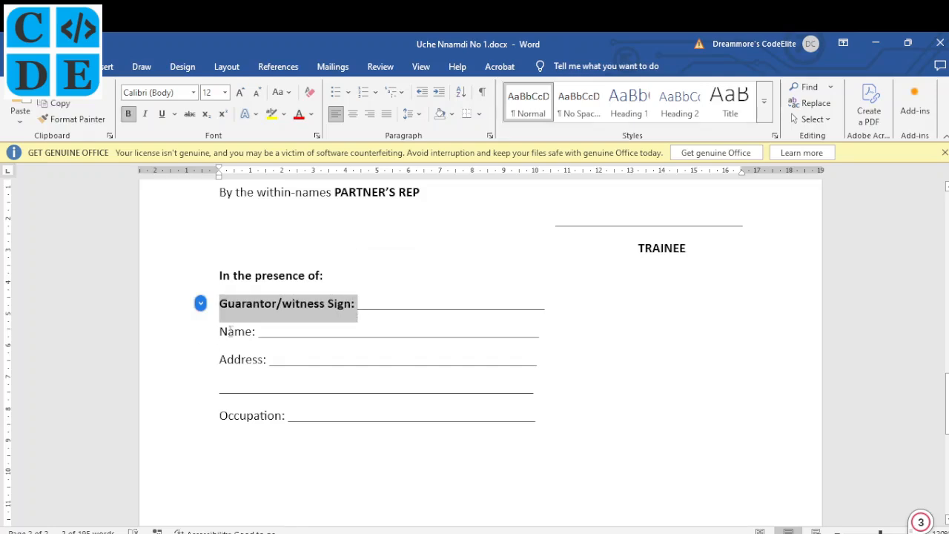
- Bold the Name, Address and Occupation labels of the witness block
click(230, 332)
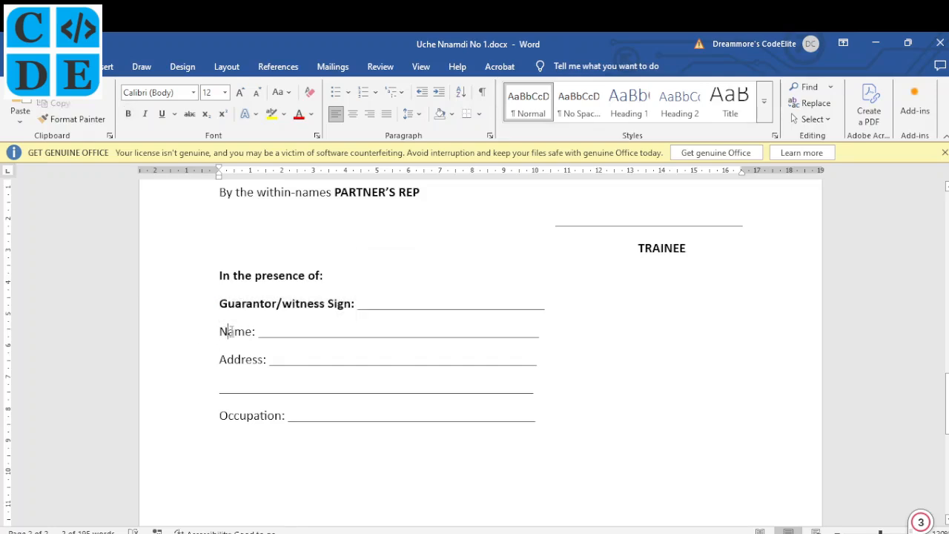
key(ctrl+b)
click(242, 360)
key(ctrl+b)
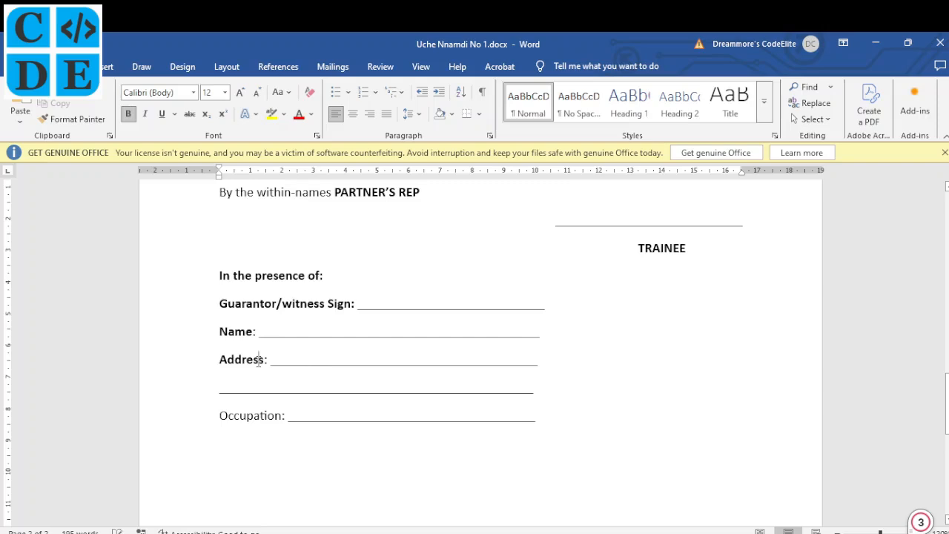
click(247, 416)
key(ctrl+b)
scroll(373, 391, down, 6)
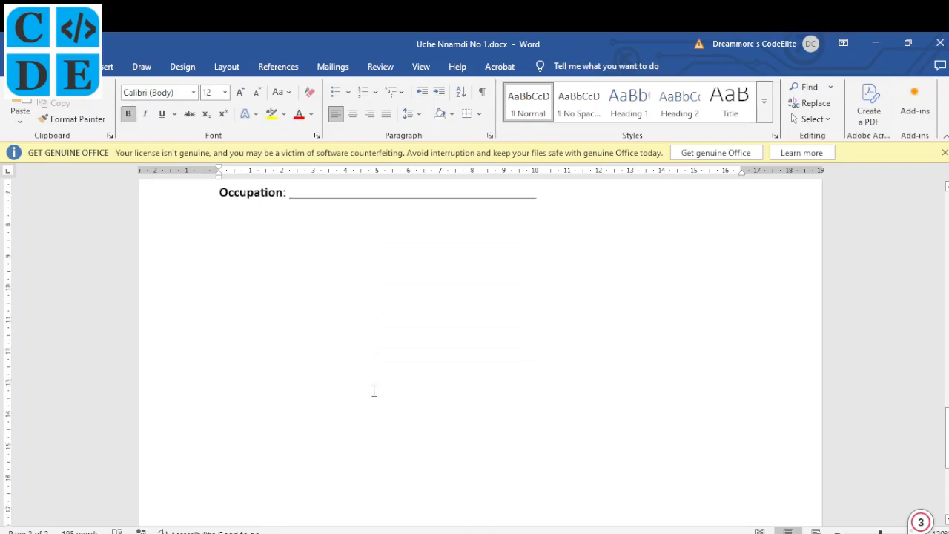
scroll(373, 391, up, 5)
scroll(374, 391, up, 2)
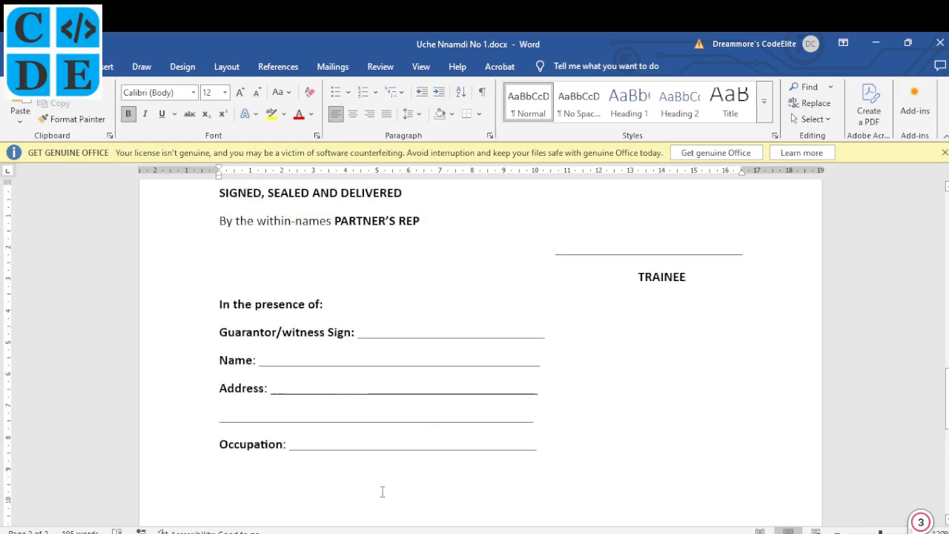
key(alt+Tab)
scroll(442, 349, down, 4)
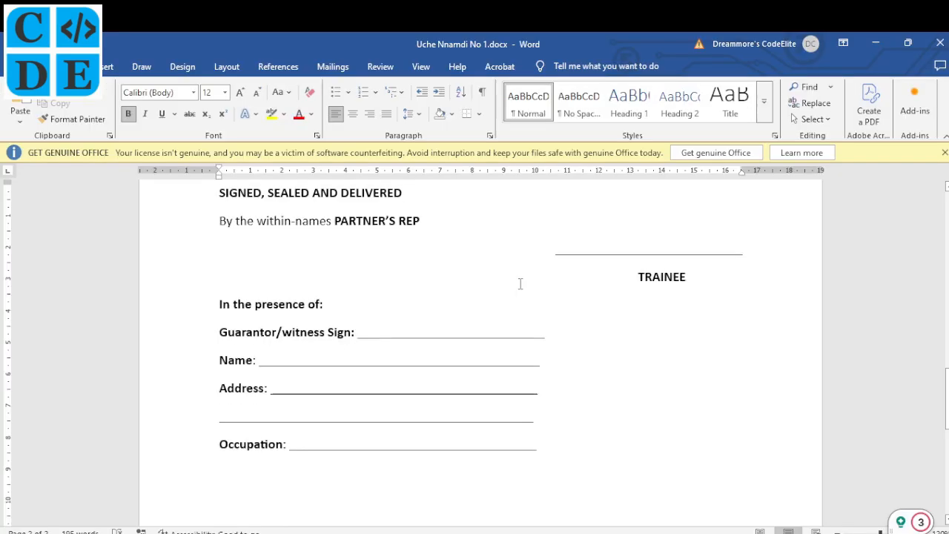
scroll(520, 282, up, 1)
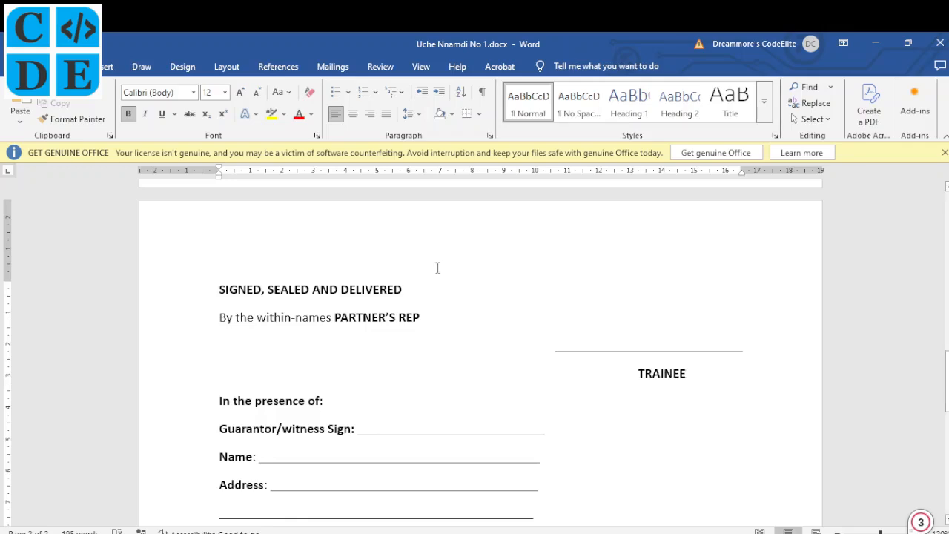
- Set up a custom text watermark, replacing 'ASAP' with the candidate's index number
scroll(325, 267, up, 15)
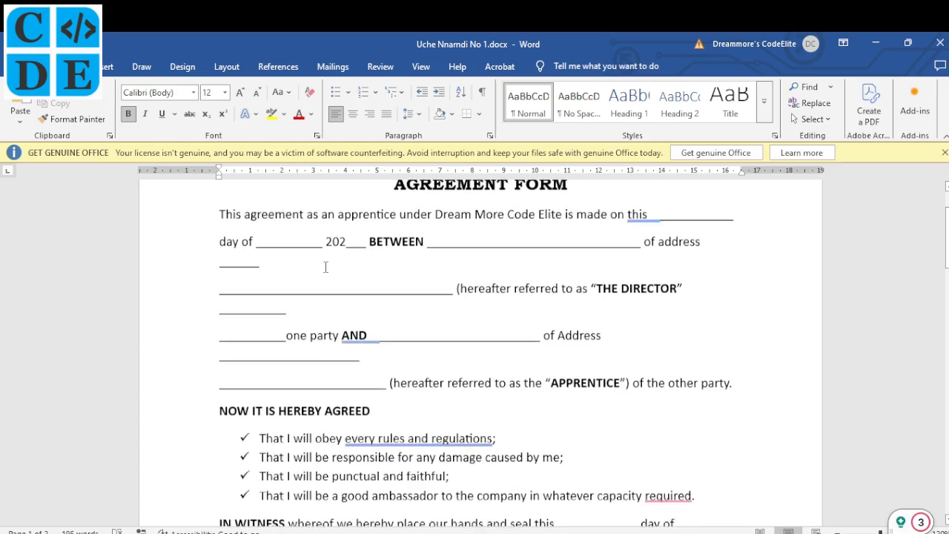
scroll(325, 267, down, 2)
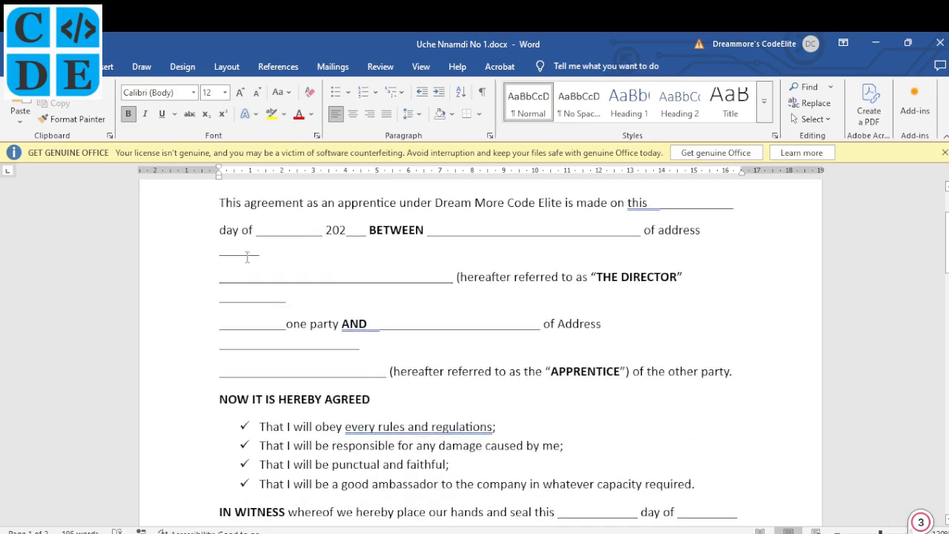
click(182, 66)
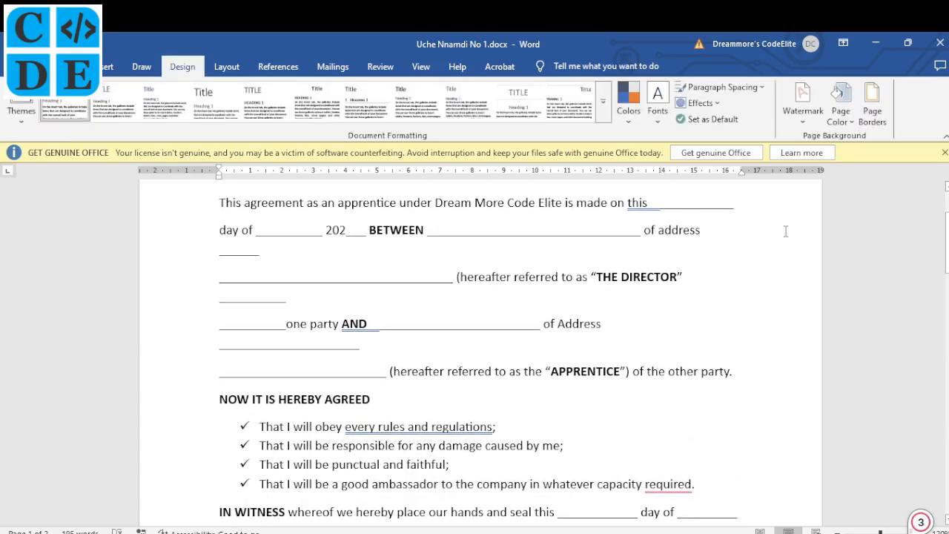
click(803, 127)
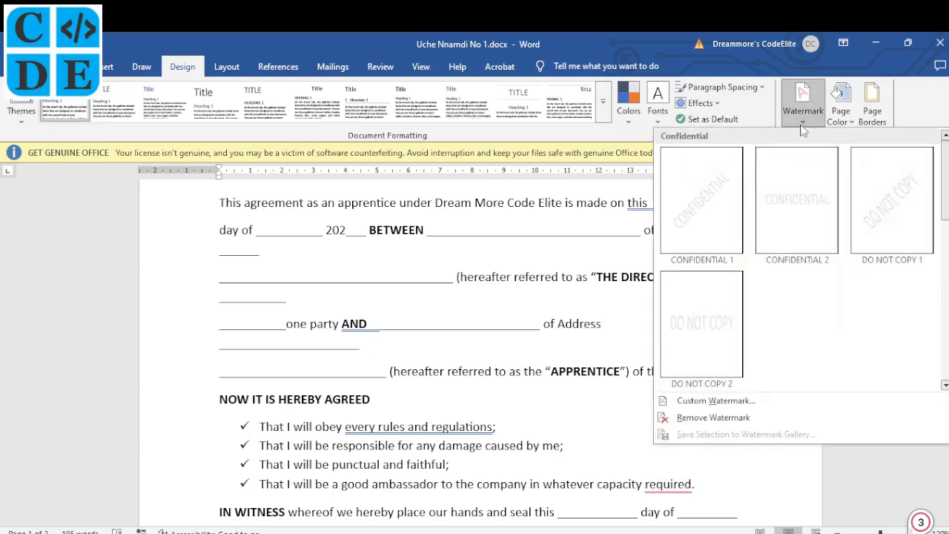
click(744, 400)
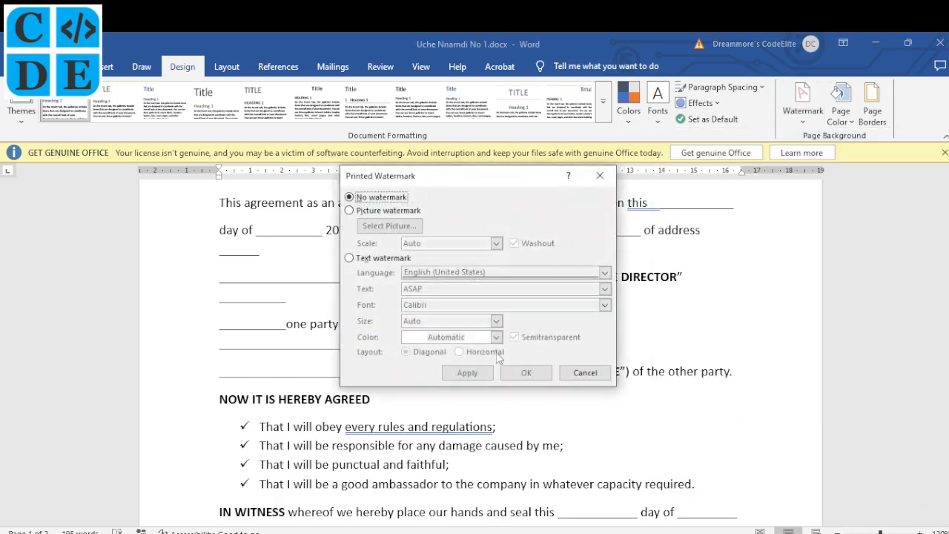
click(362, 260)
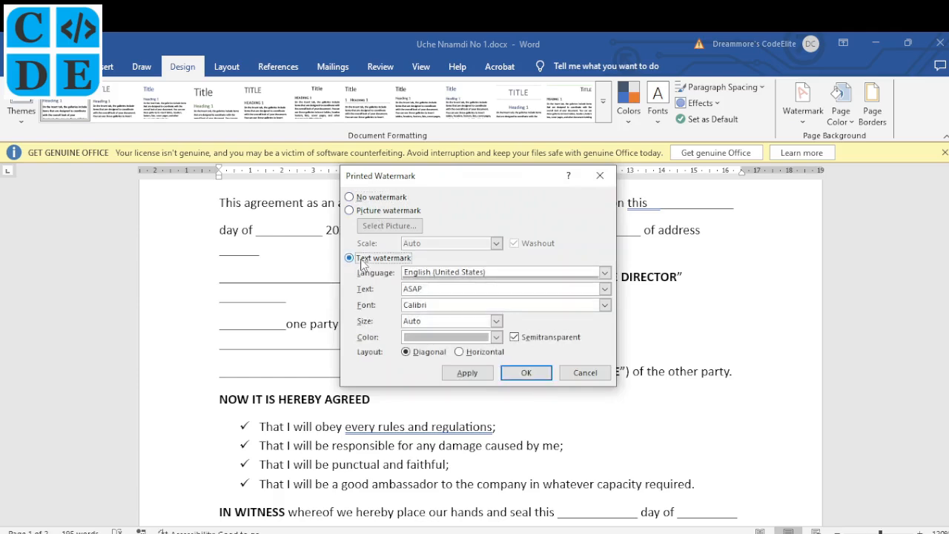
click(440, 289)
drag(423, 290, 403, 290)
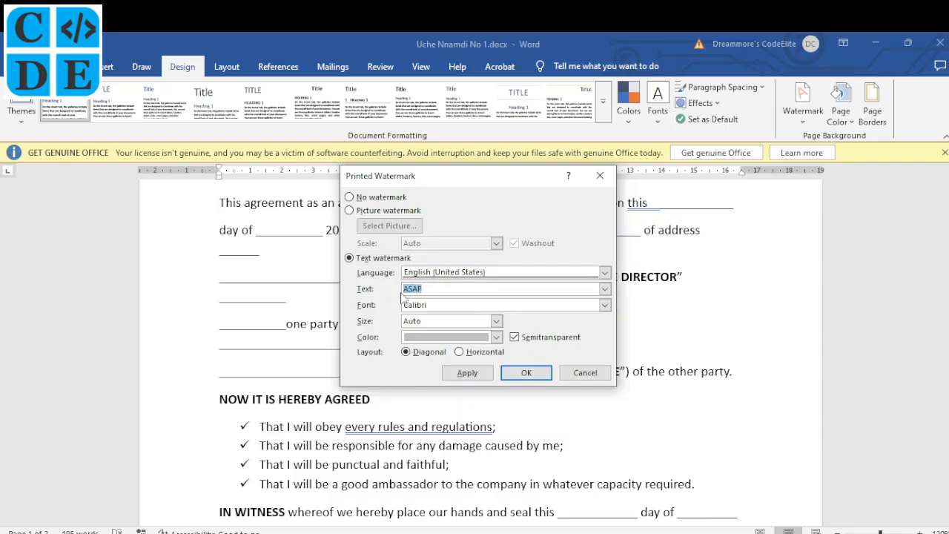
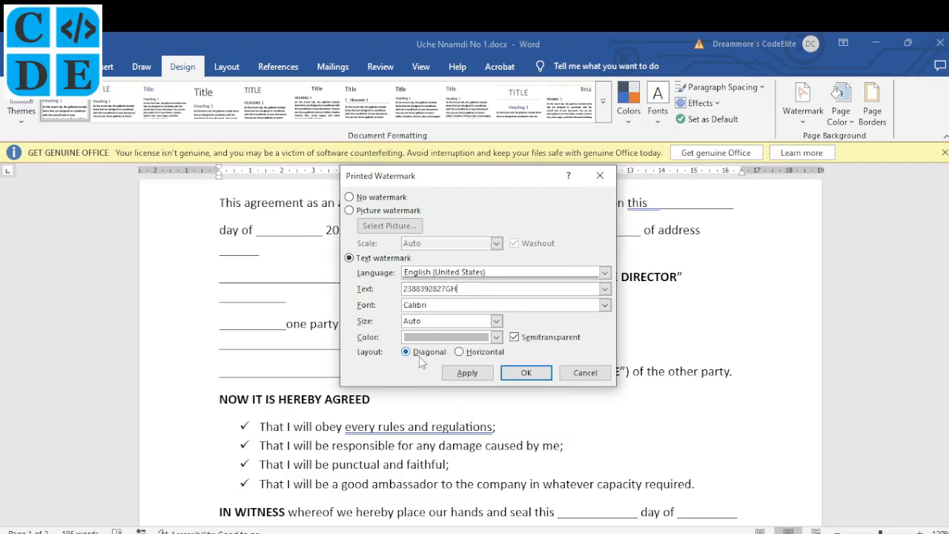
- Apply the index-number watermark, close the dialog, and check it across the pages
click(482, 375)
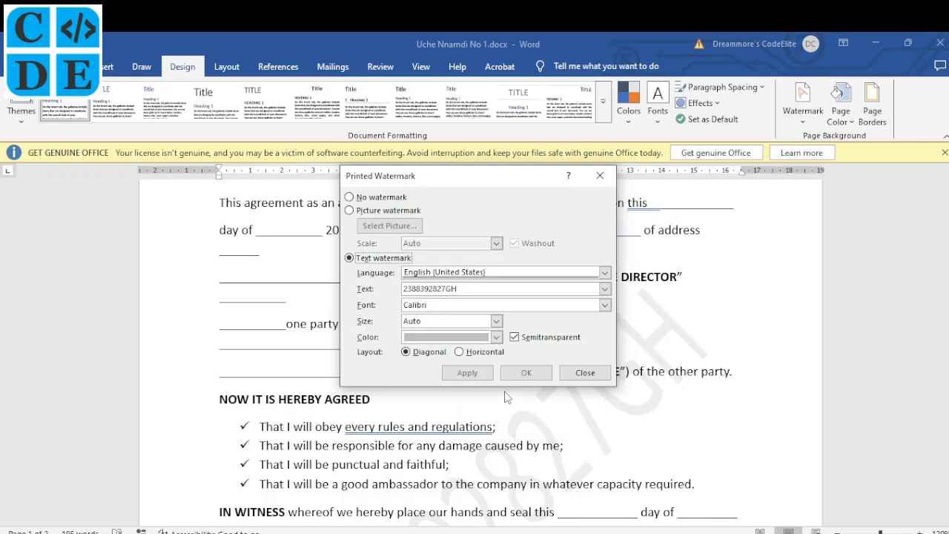
click(584, 373)
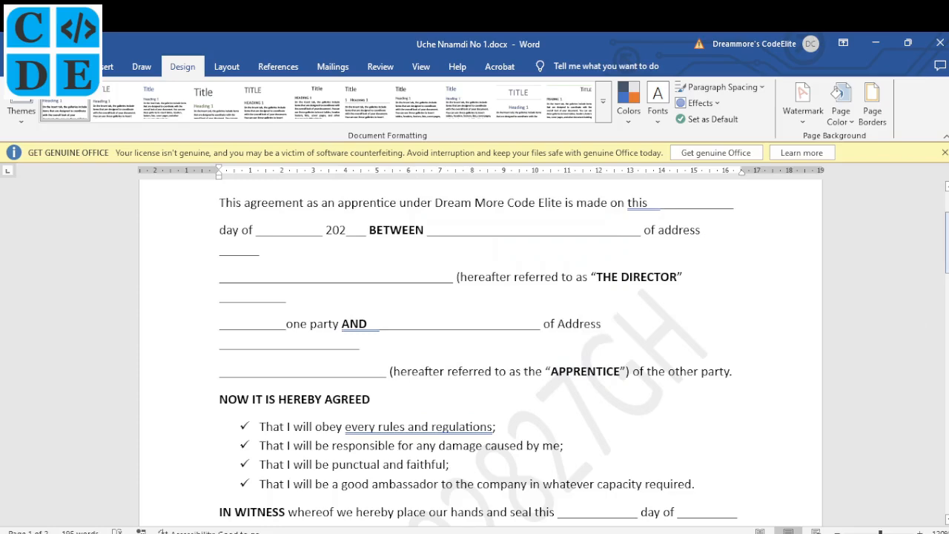
scroll(480, 349, down, 15)
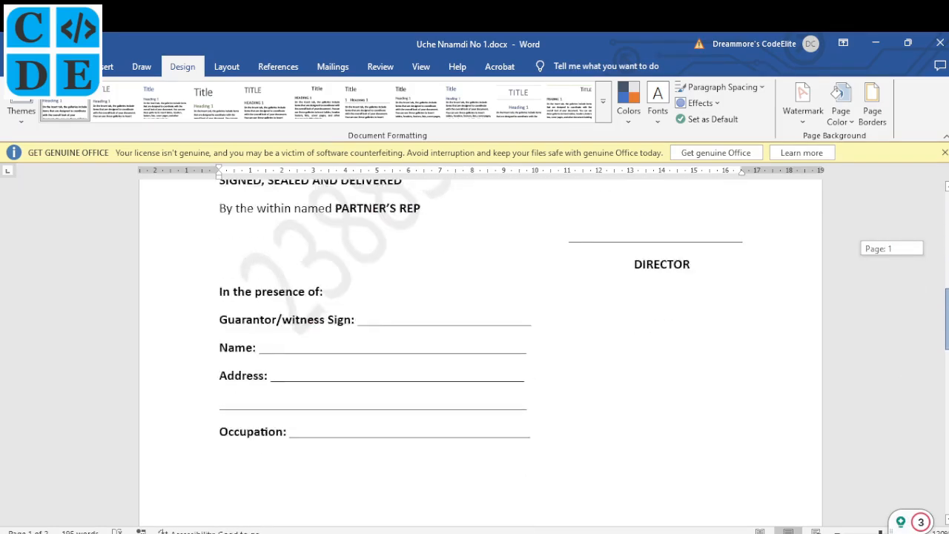
scroll(480, 348, down, 10)
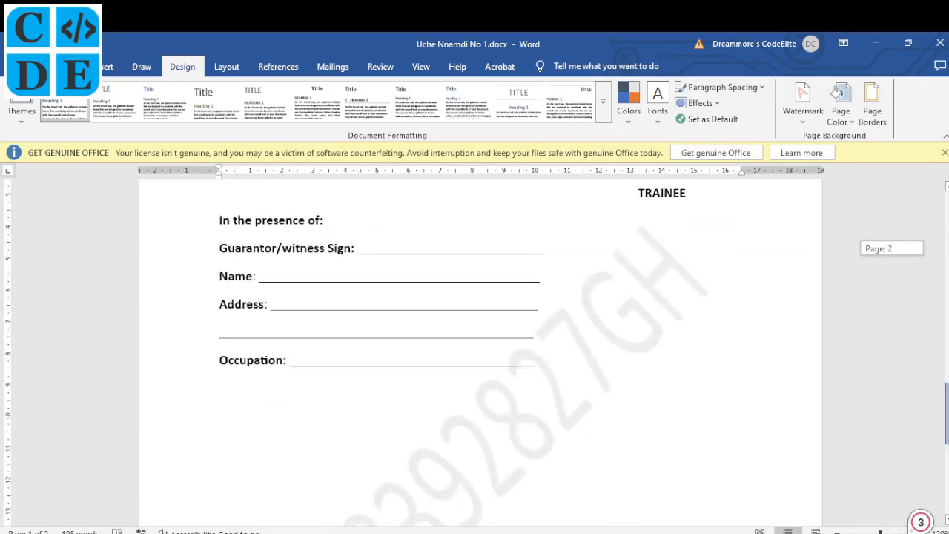
scroll(481, 349, down, 4)
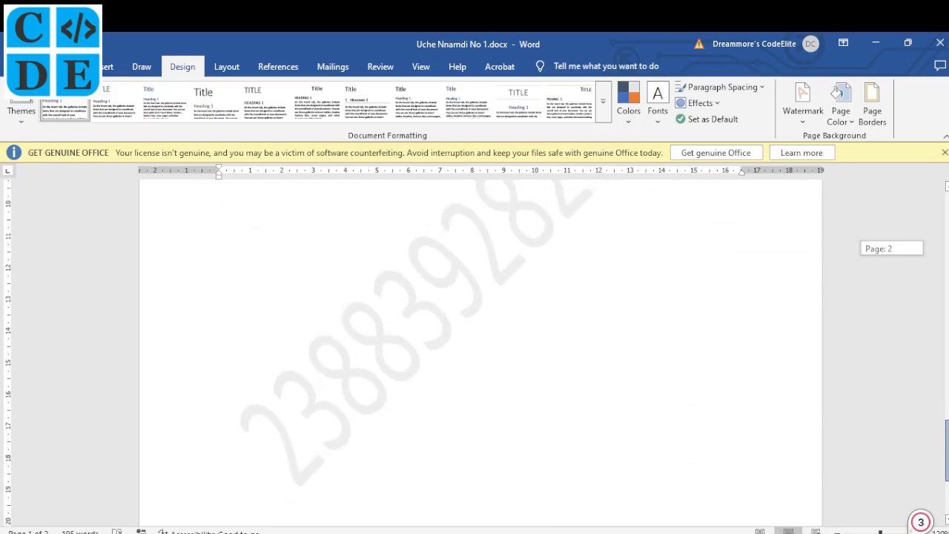
scroll(480, 348, up, 4)
scroll(480, 349, up, 20)
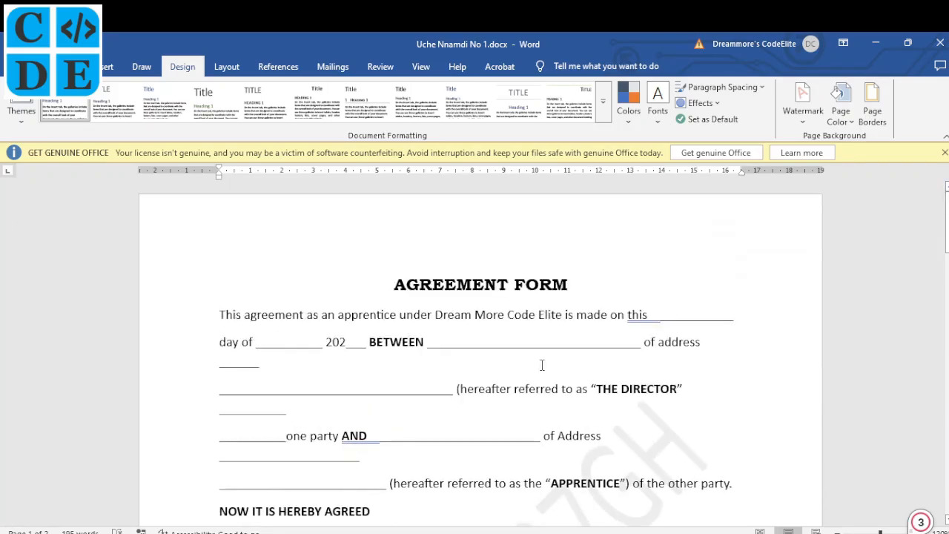
key(alt+Tab)
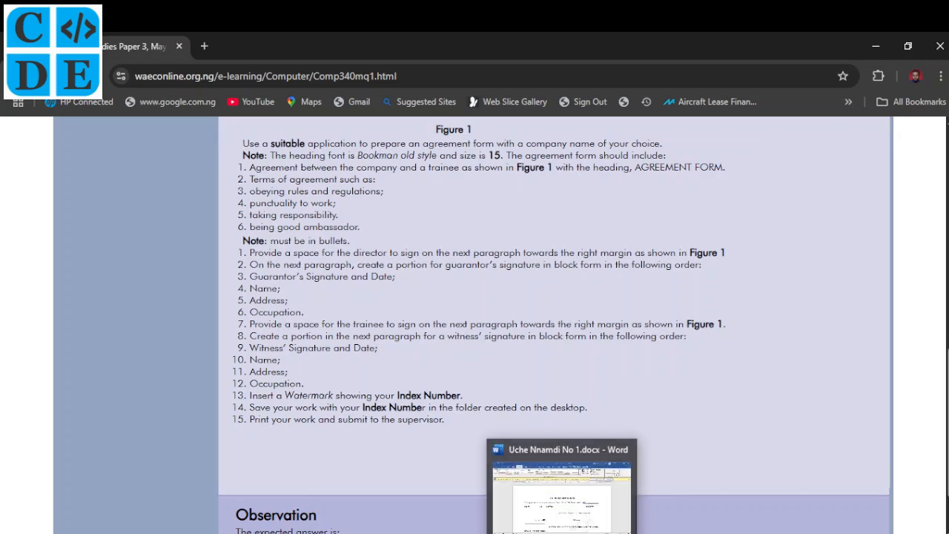
- Switch from Chrome back to the Word agreement document via the taskbar
click(572, 533)
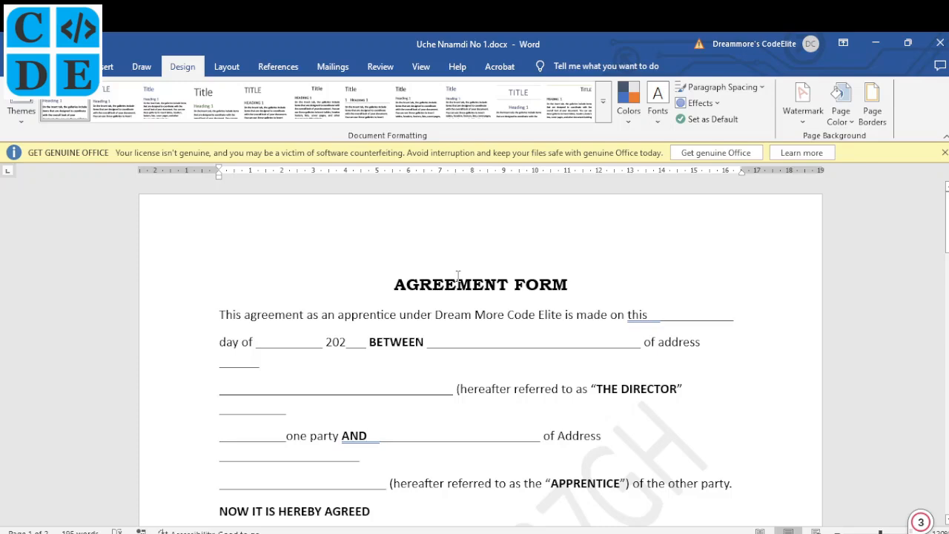
scroll(507, 349, down, 1)
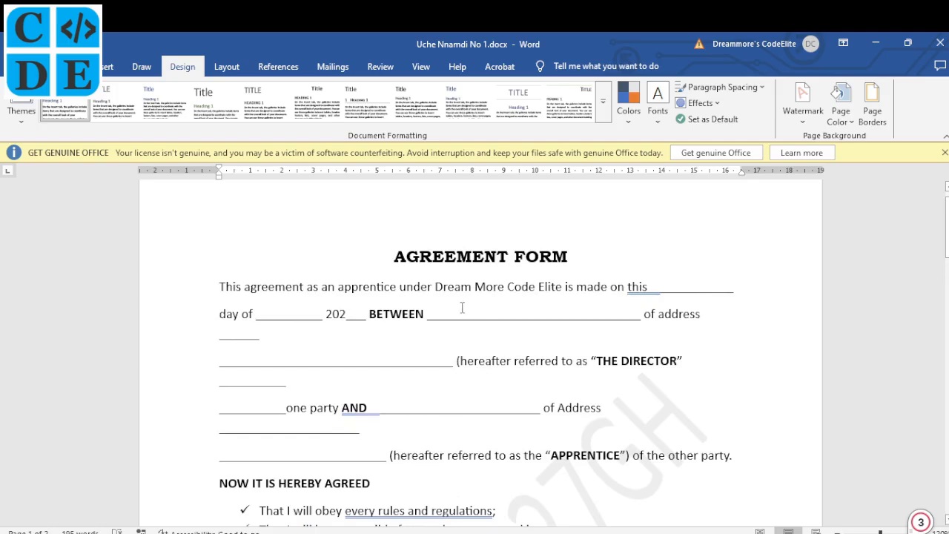
scroll(463, 307, down, 3)
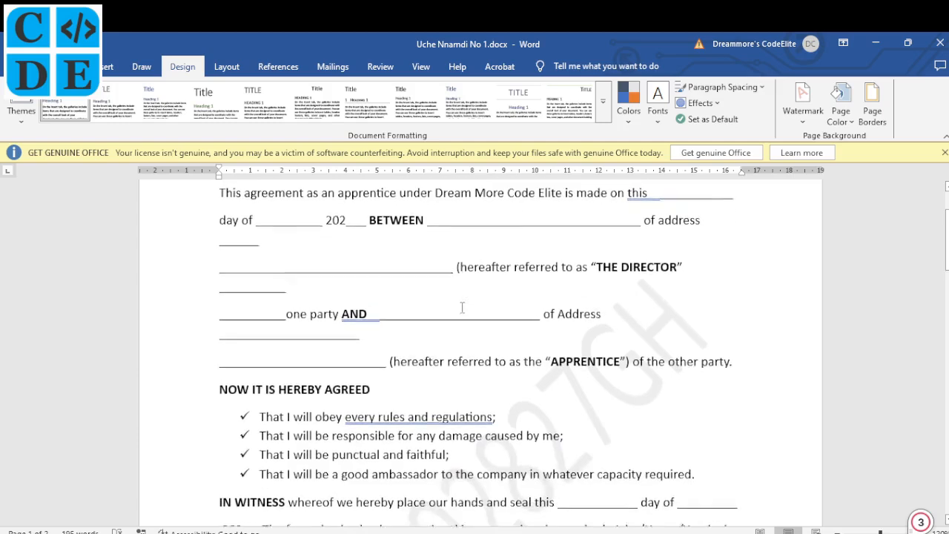
scroll(462, 307, up, 2)
scroll(462, 307, up, 1)
scroll(462, 307, down, 1)
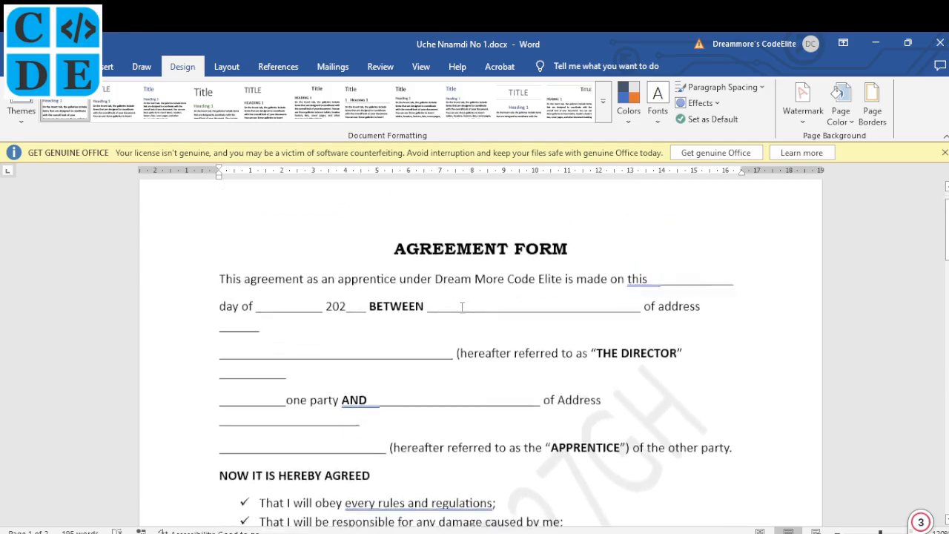
scroll(278, 275, up, 1)
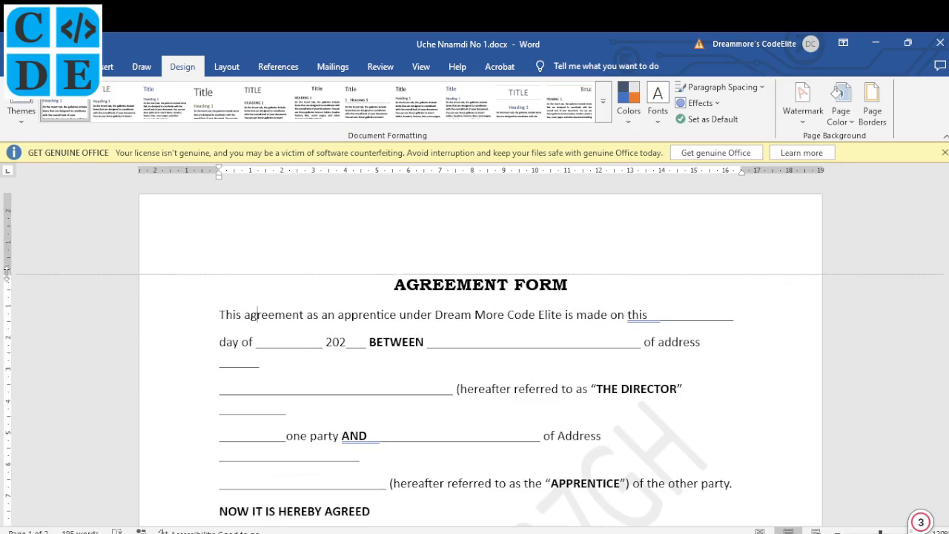
scroll(123, 271, down, 1)
scroll(537, 363, down, 15)
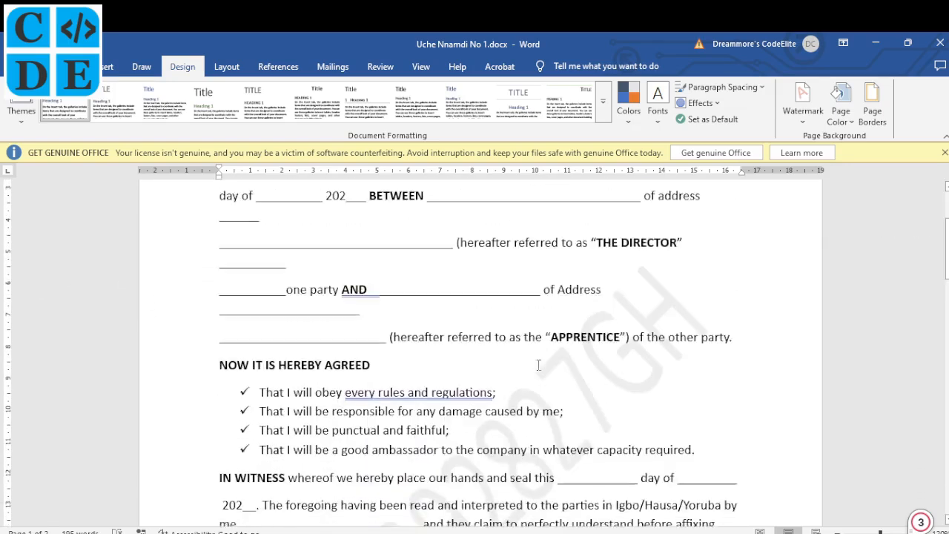
scroll(538, 365, down, 12)
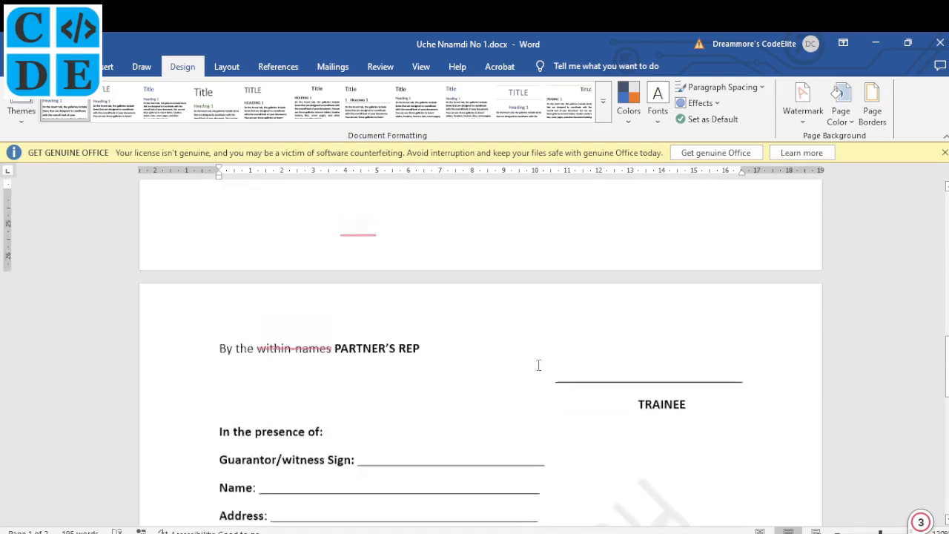
scroll(539, 365, up, 6)
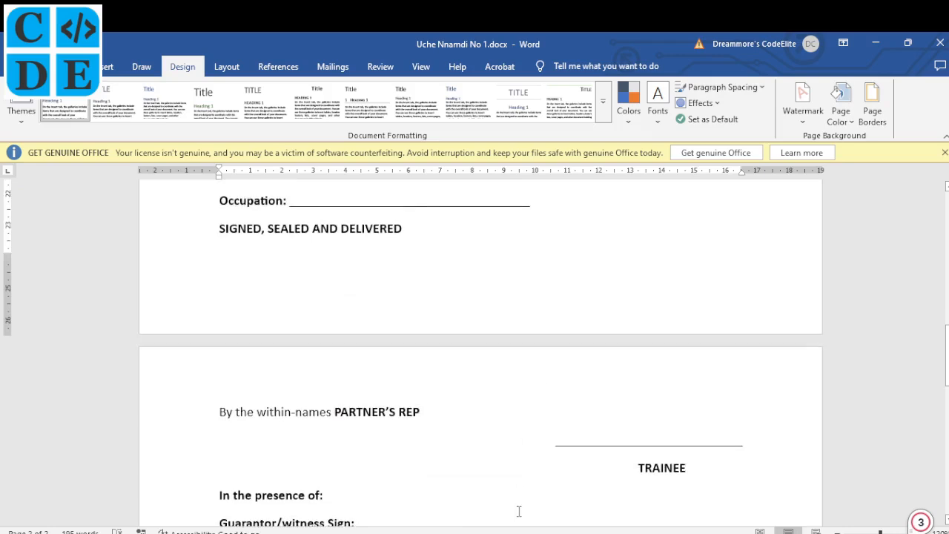
scroll(534, 213, up, 3)
scroll(533, 213, up, 8)
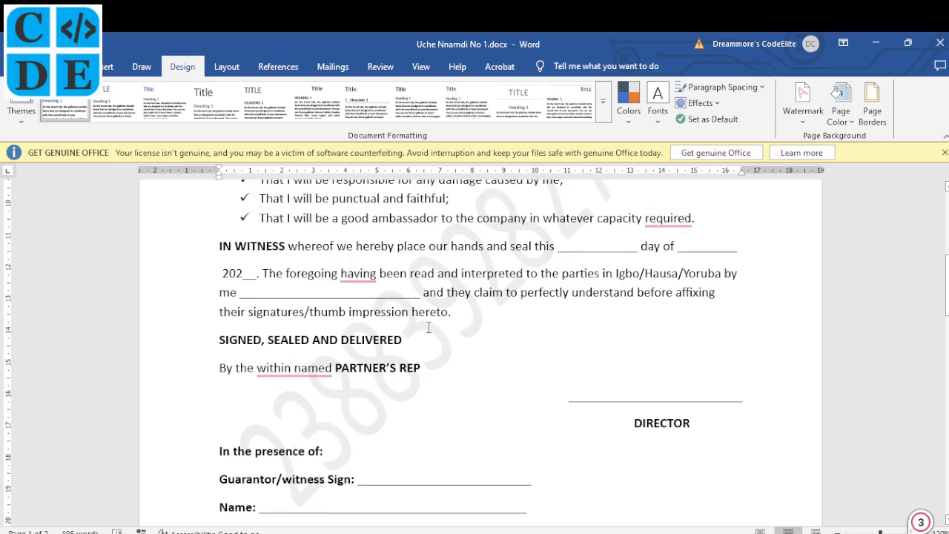
scroll(428, 328, down, 1)
scroll(429, 329, up, 5)
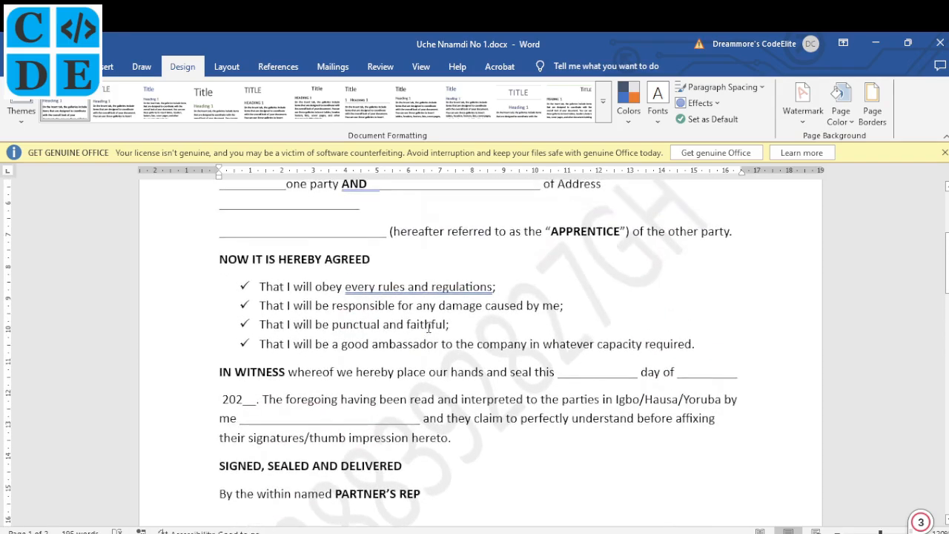
scroll(428, 328, up, 6)
scroll(428, 329, down, 1)
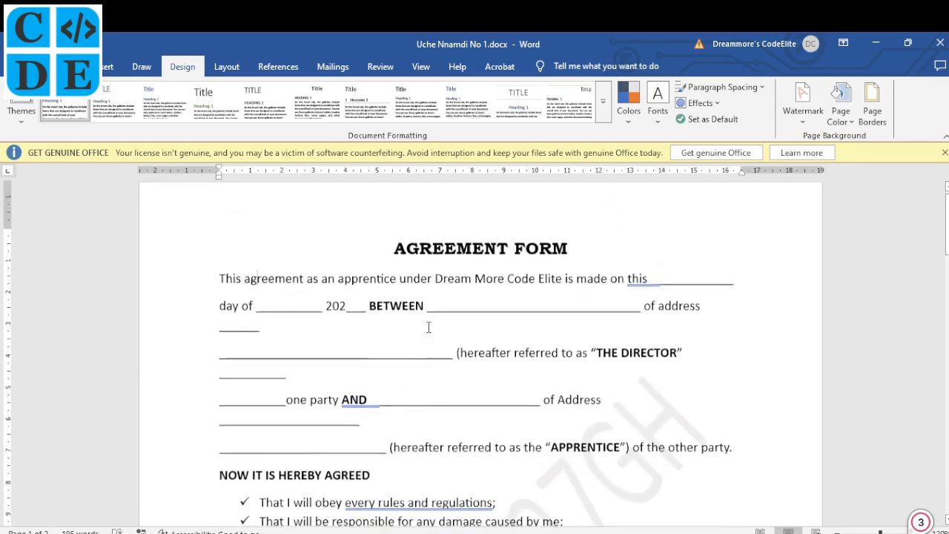
- Remove the line breaks after the short underline and below 'of Address' so the lines run on
click(320, 304)
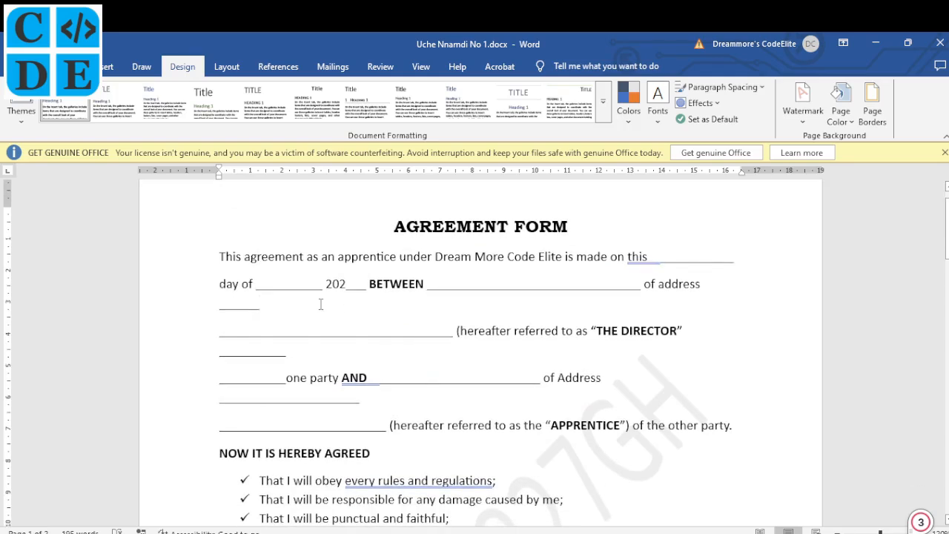
key(Delete)
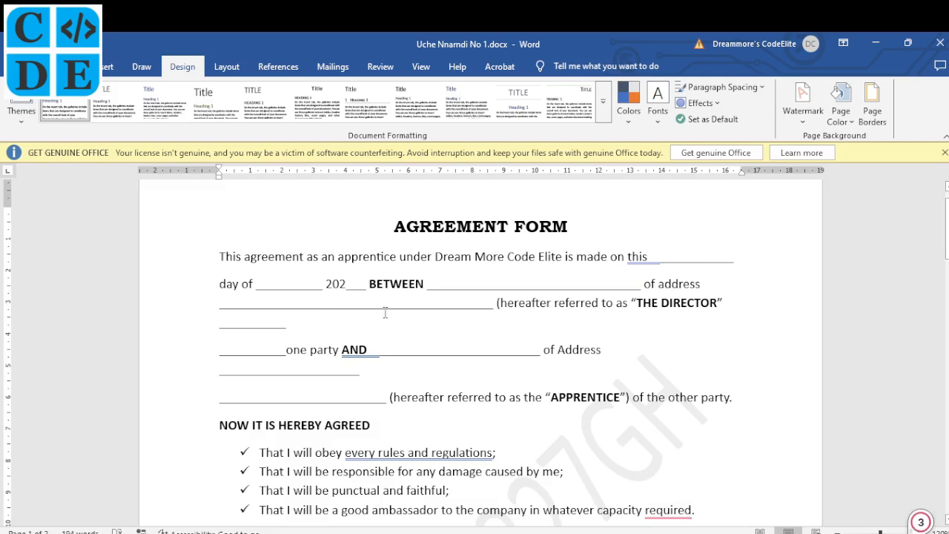
scroll(564, 341, down, 1)
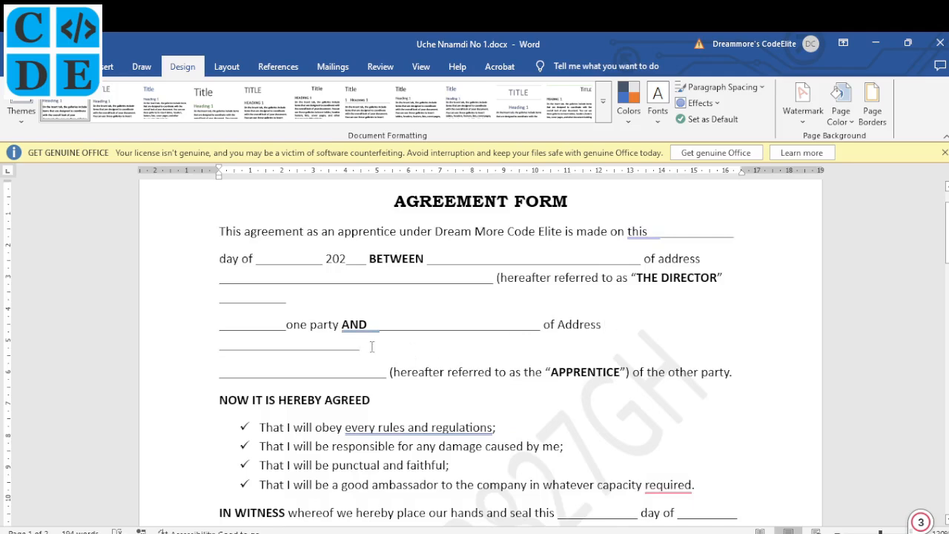
key(BackSpace)
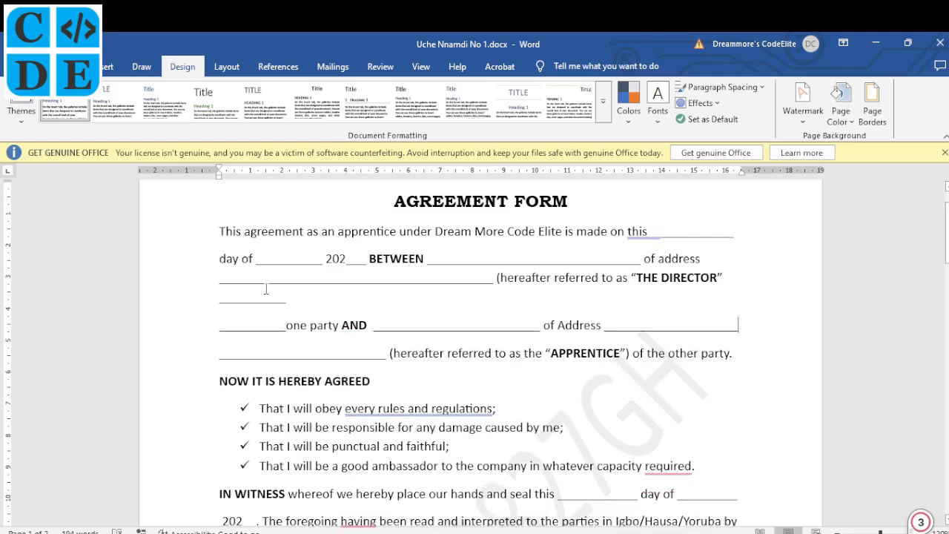
- Lower the bottom margin on the vertical ruler so TRAINEE fits, leaving a two-page form
scroll(265, 290, up, 2)
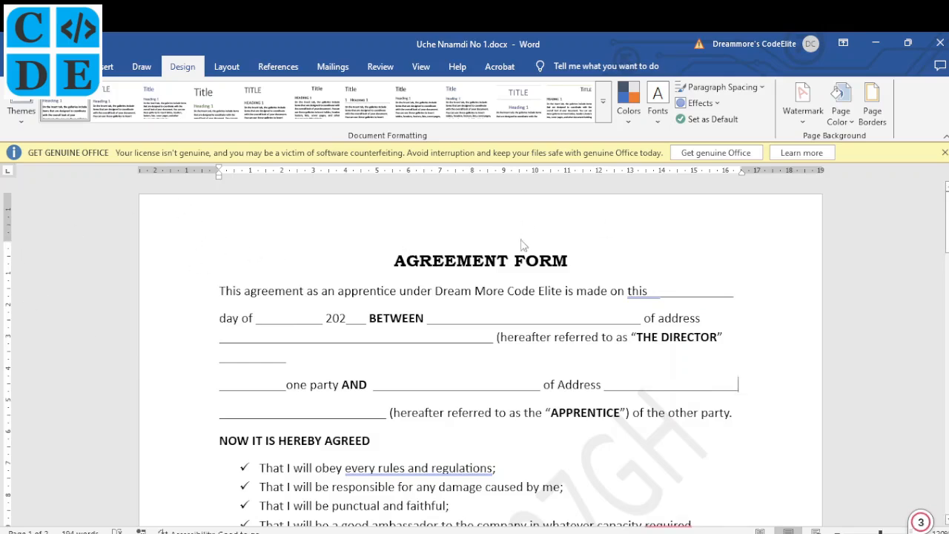
scroll(435, 394, down, 1)
scroll(434, 395, down, 1)
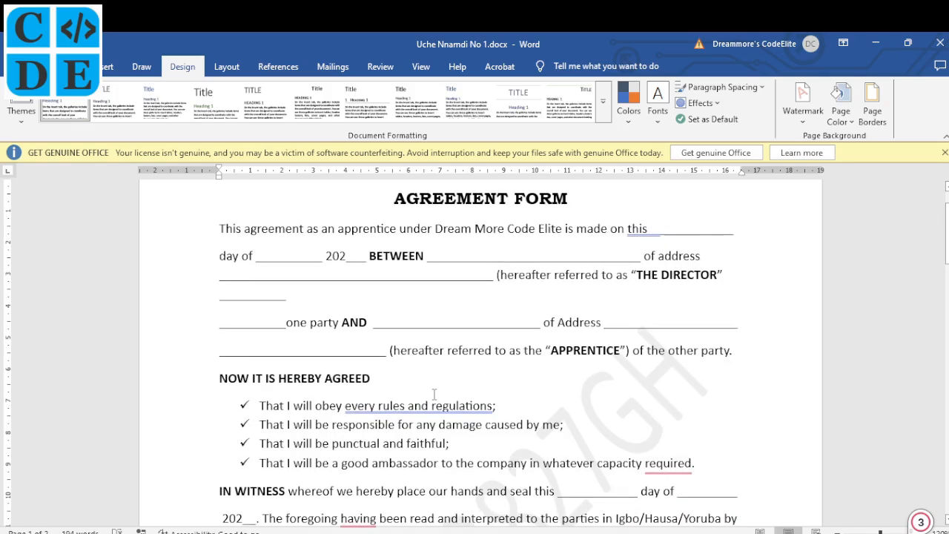
scroll(434, 394, down, 5)
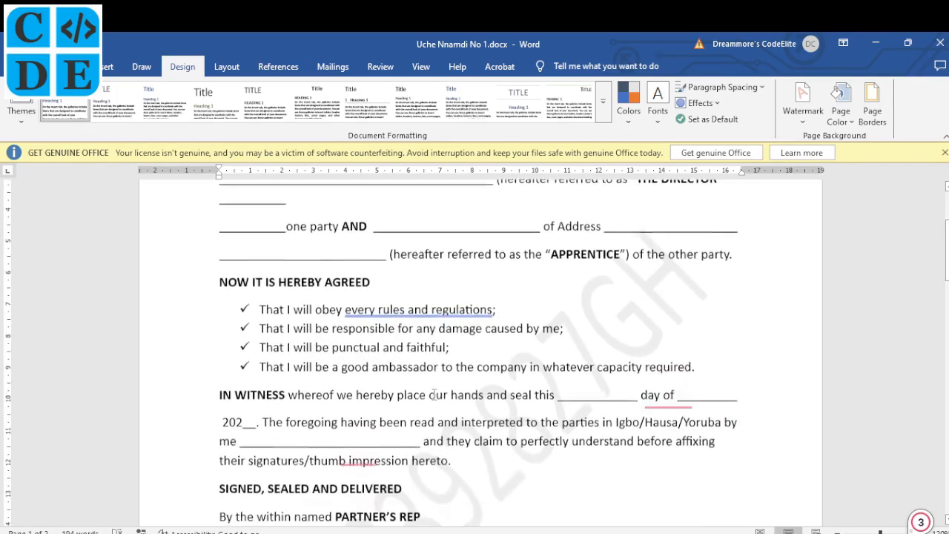
scroll(435, 394, down, 8)
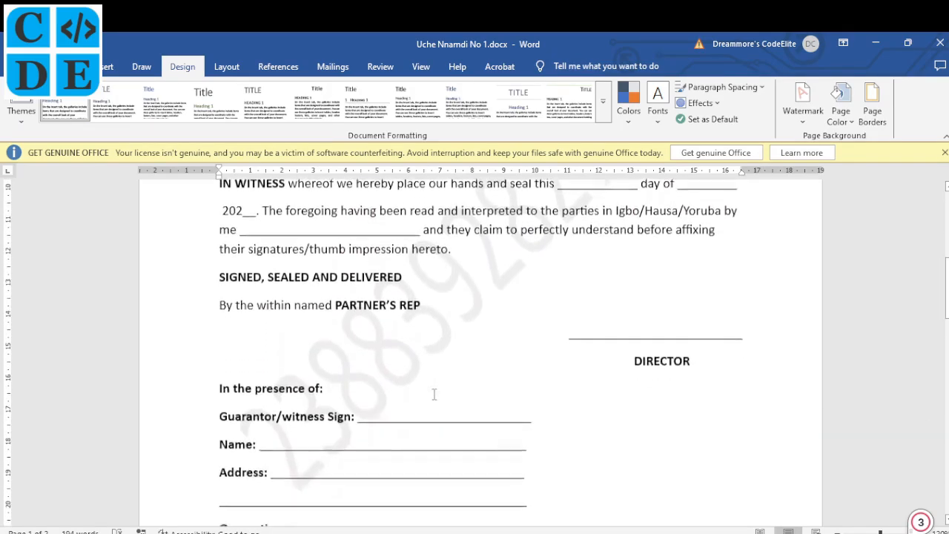
scroll(435, 393, down, 11)
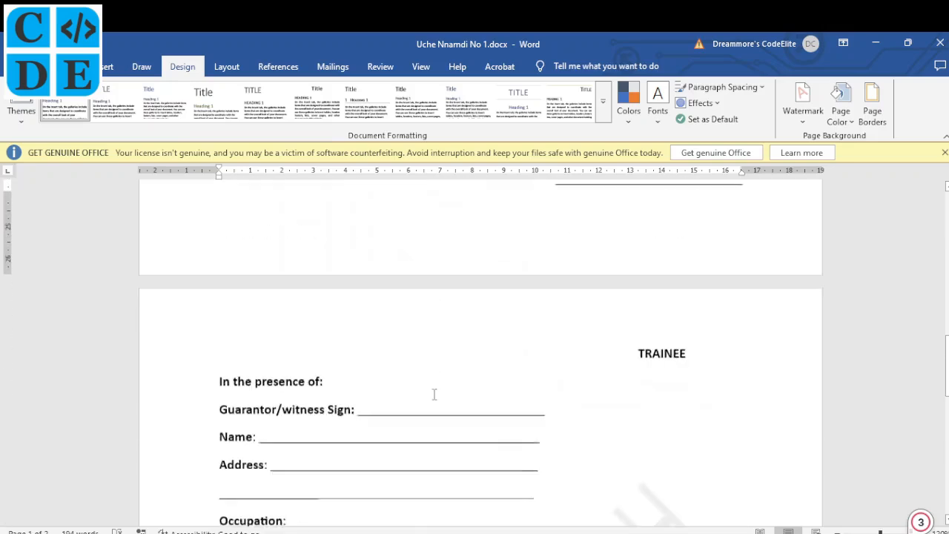
scroll(435, 394, up, 5)
scroll(435, 394, down, 3)
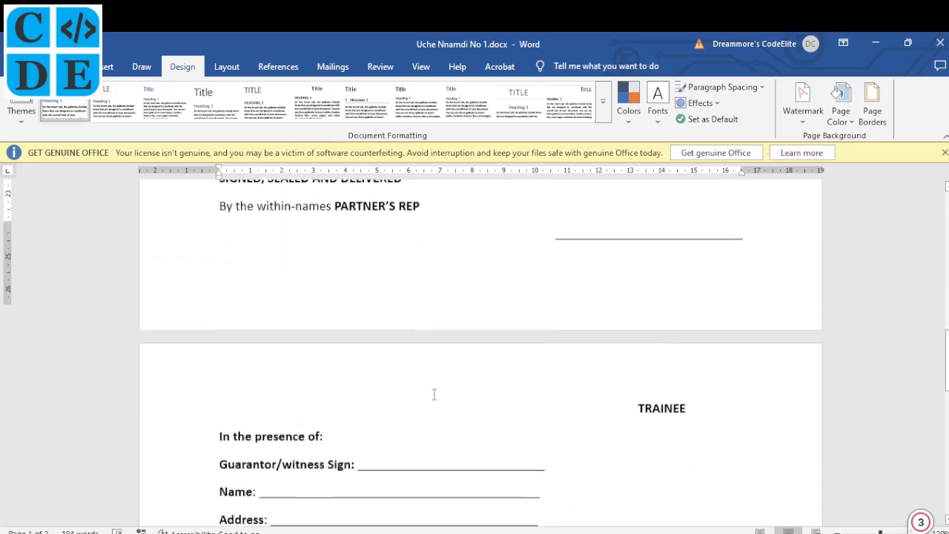
scroll(435, 394, up, 6)
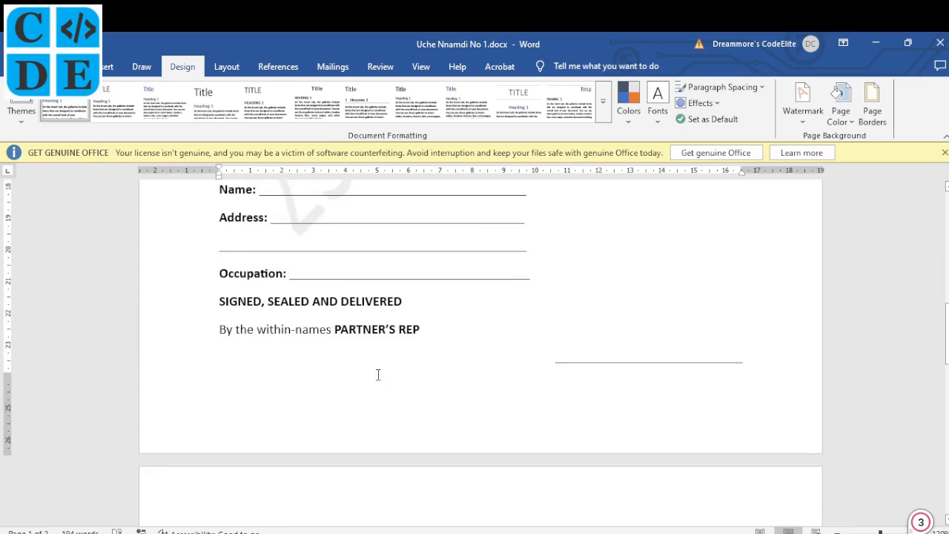
scroll(378, 374, down, 5)
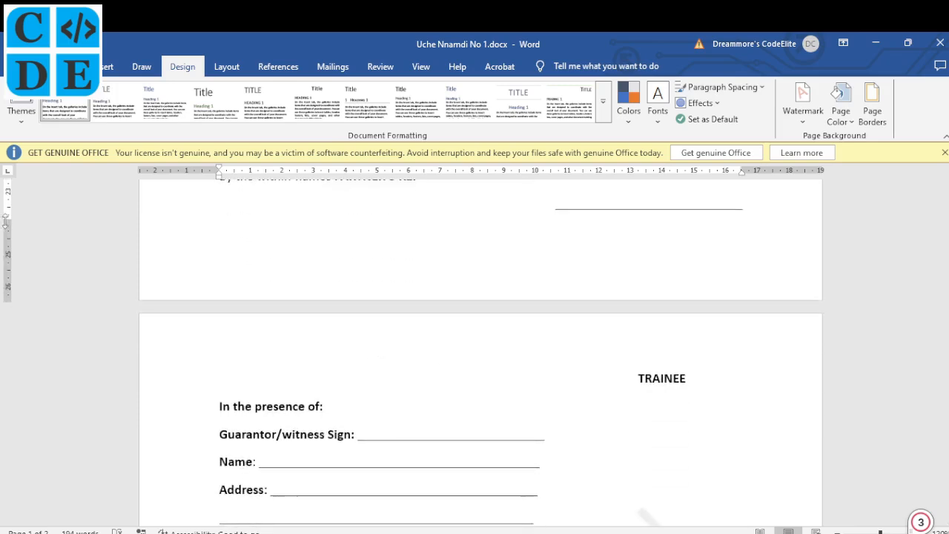
drag(6, 220, 8, 244)
scroll(274, 301, up, 10)
scroll(312, 320, down, 7)
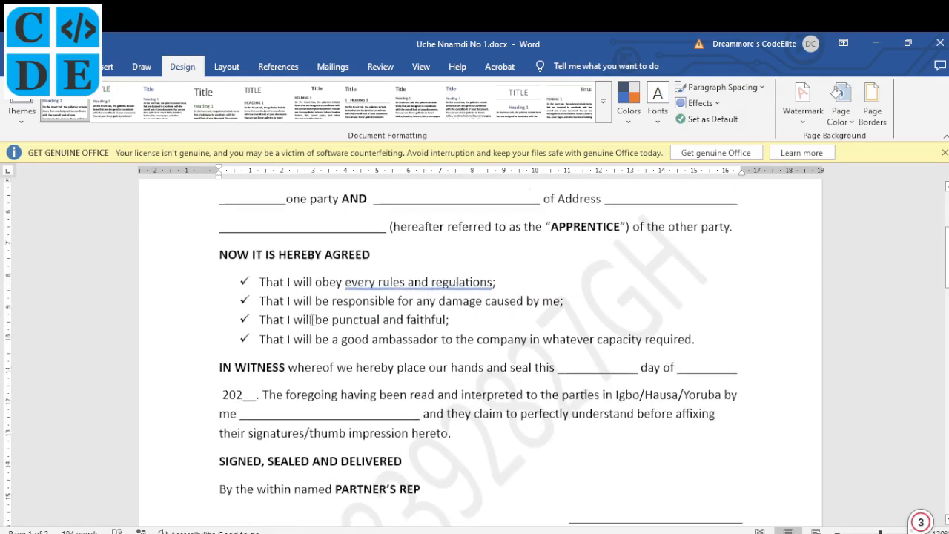
scroll(313, 320, down, 7)
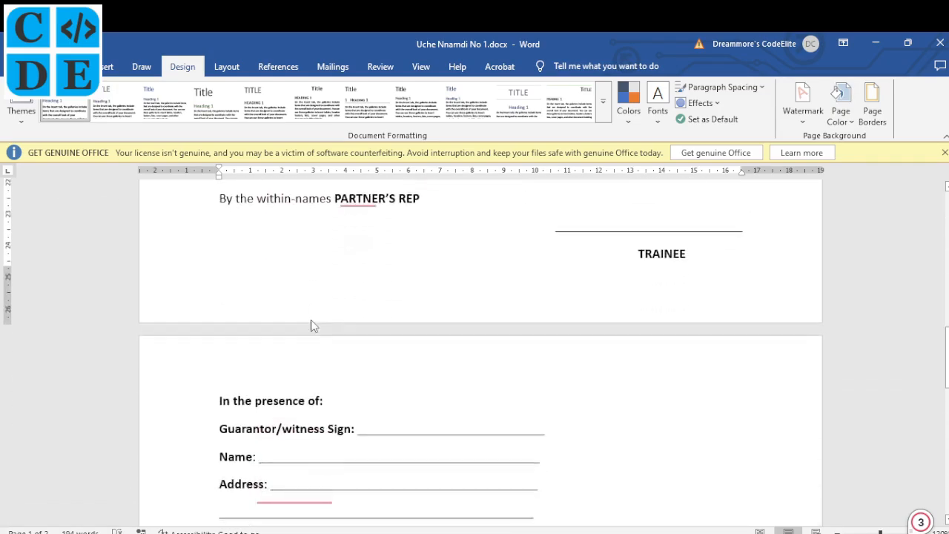
scroll(312, 320, up, 12)
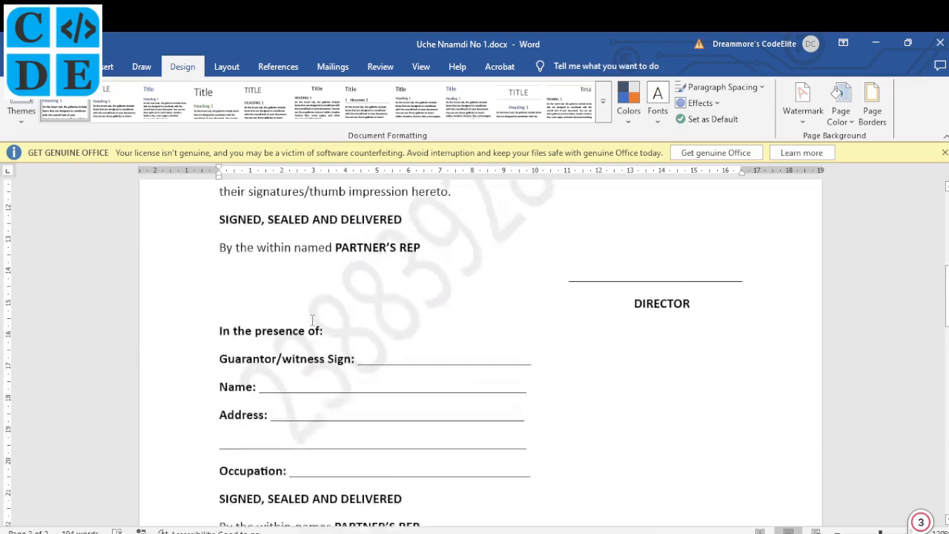
scroll(313, 320, up, 2)
scroll(312, 319, down, 8)
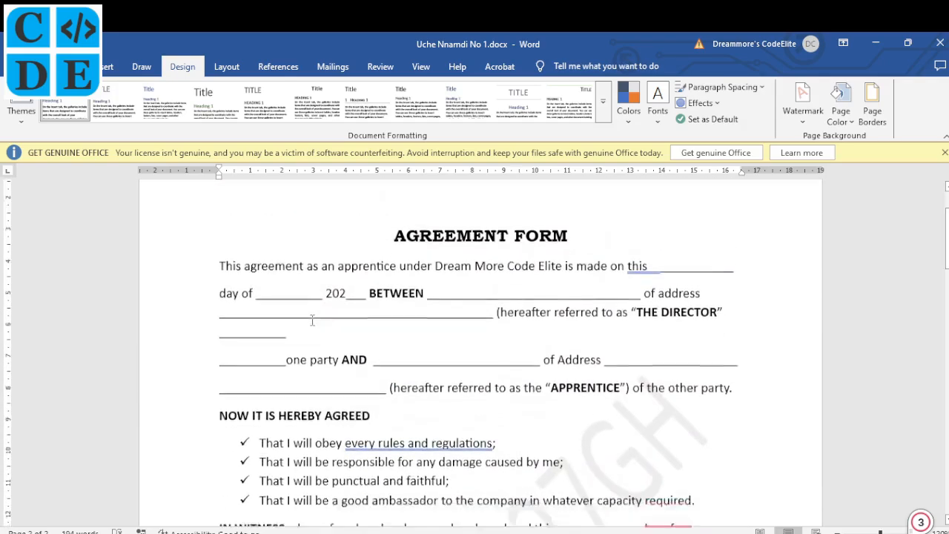
scroll(312, 320, down, 7)
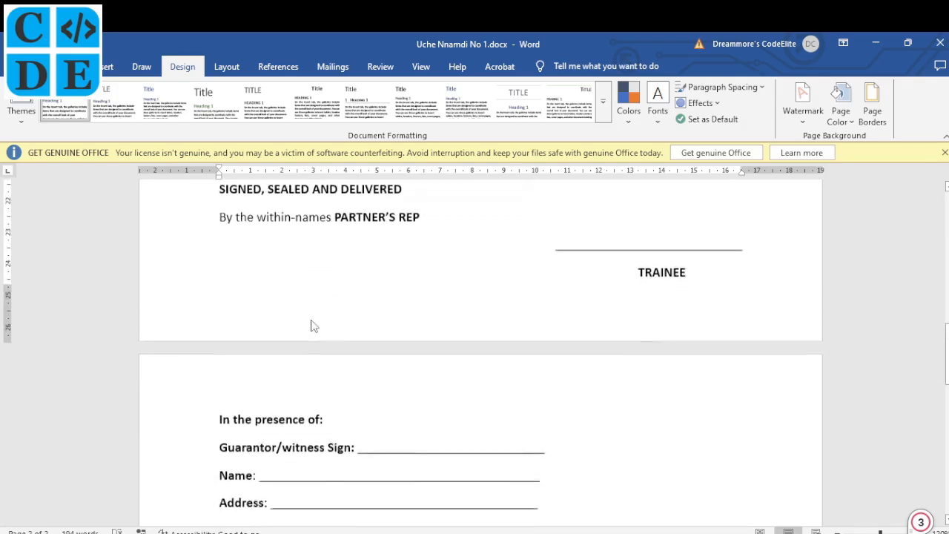
scroll(312, 319, down, 3)
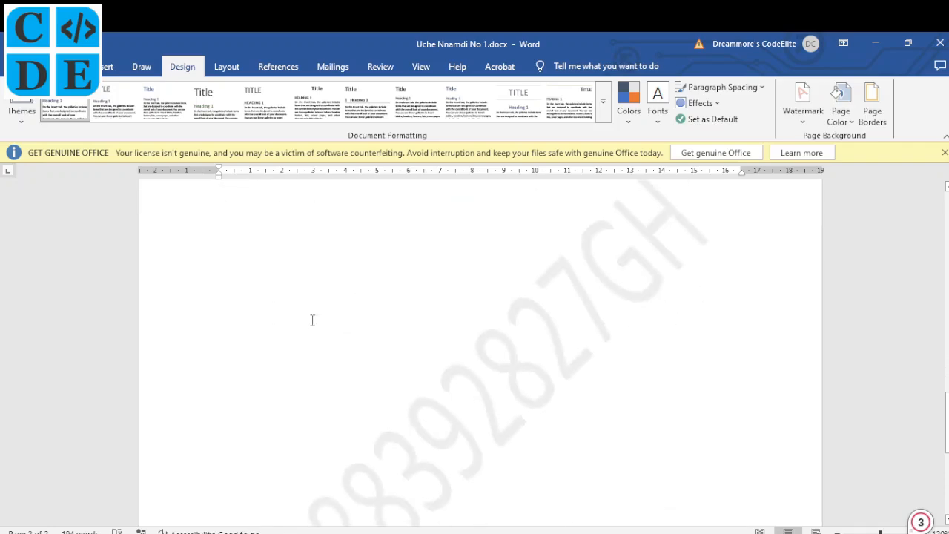
scroll(313, 319, up, 6)
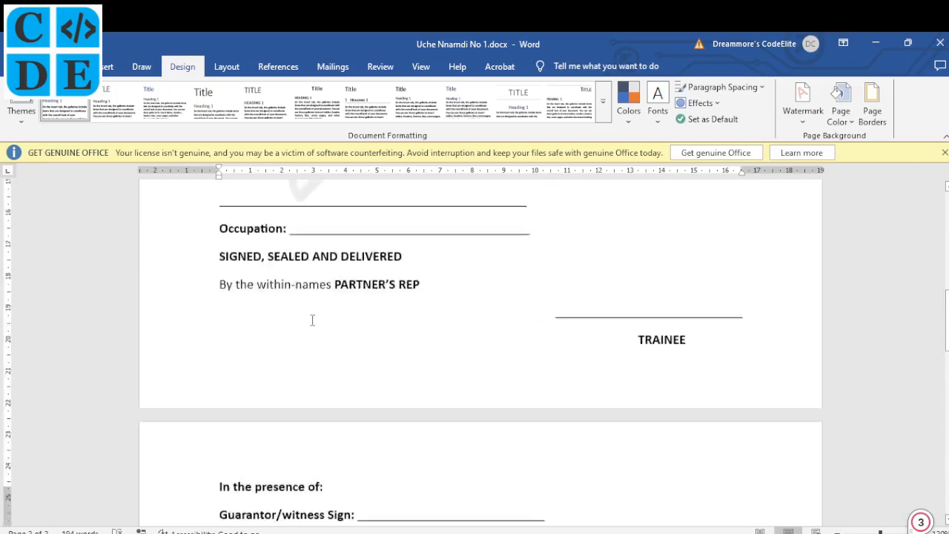
scroll(313, 320, up, 15)
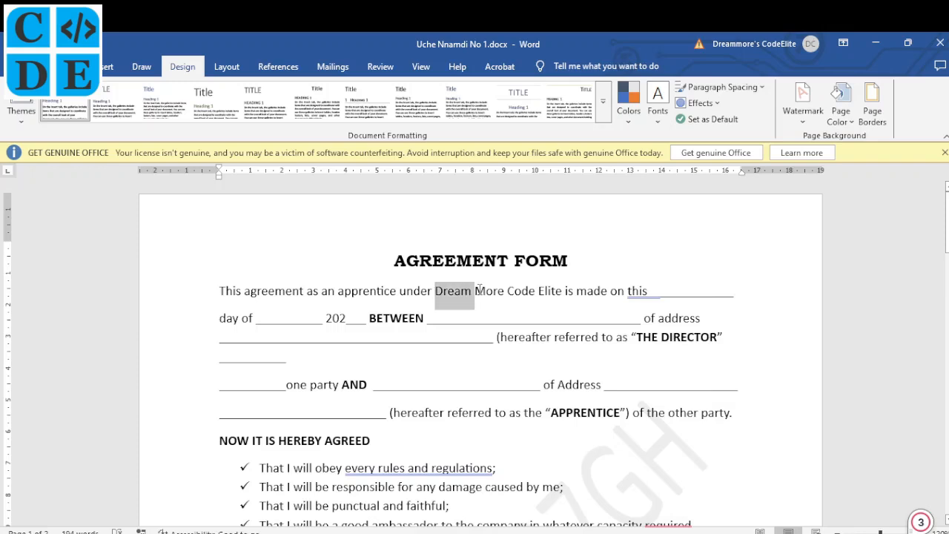
- Delete the breaks so 'one party AND' and the APPRENTICE clause follow their blank underlines
drag(479, 291, 558, 290)
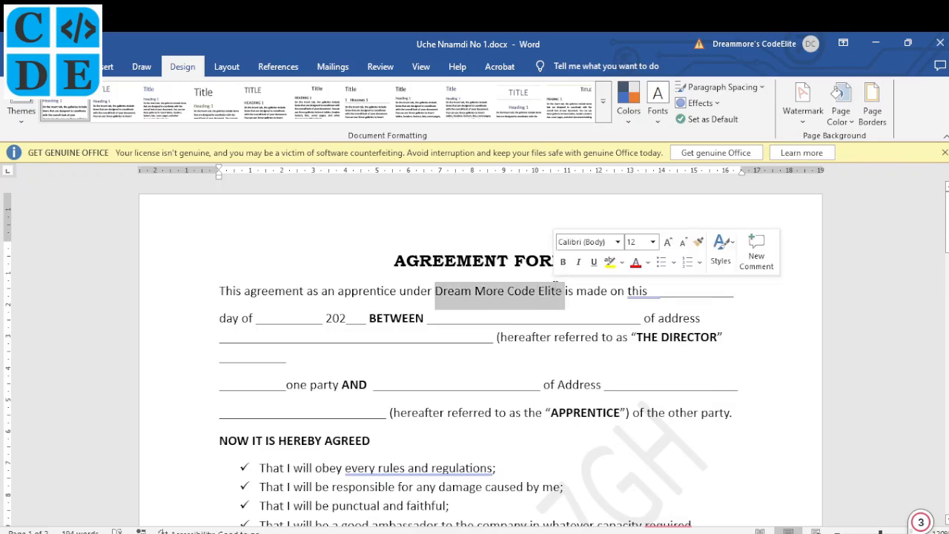
click(460, 314)
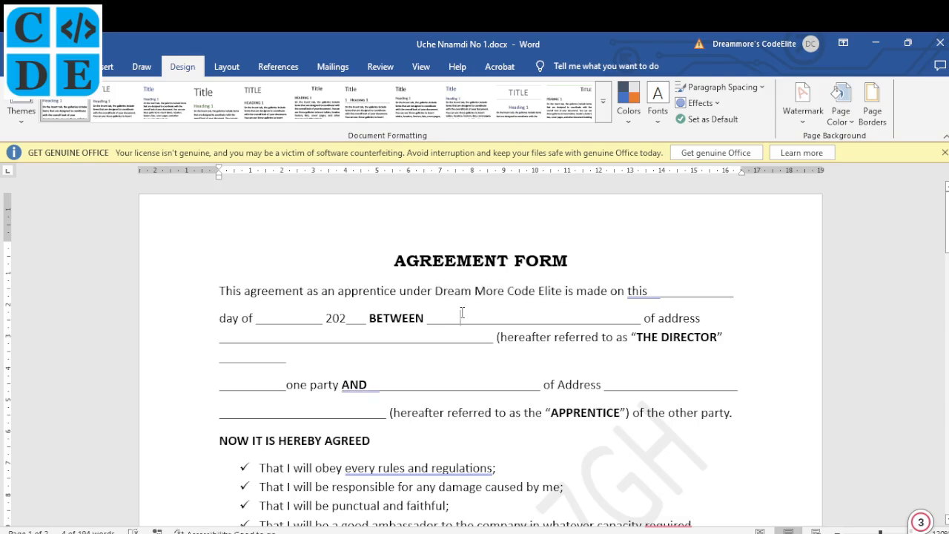
scroll(520, 389, down, 3)
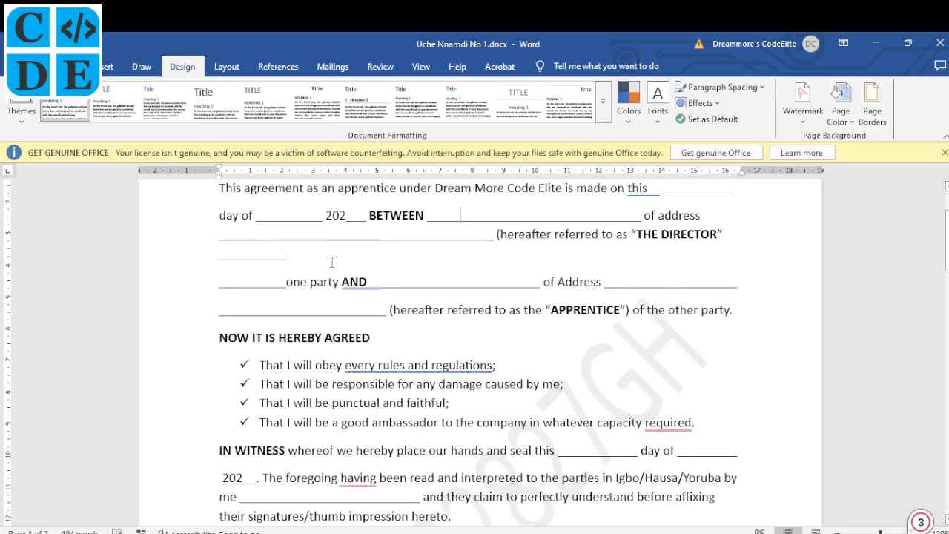
key(Delete)
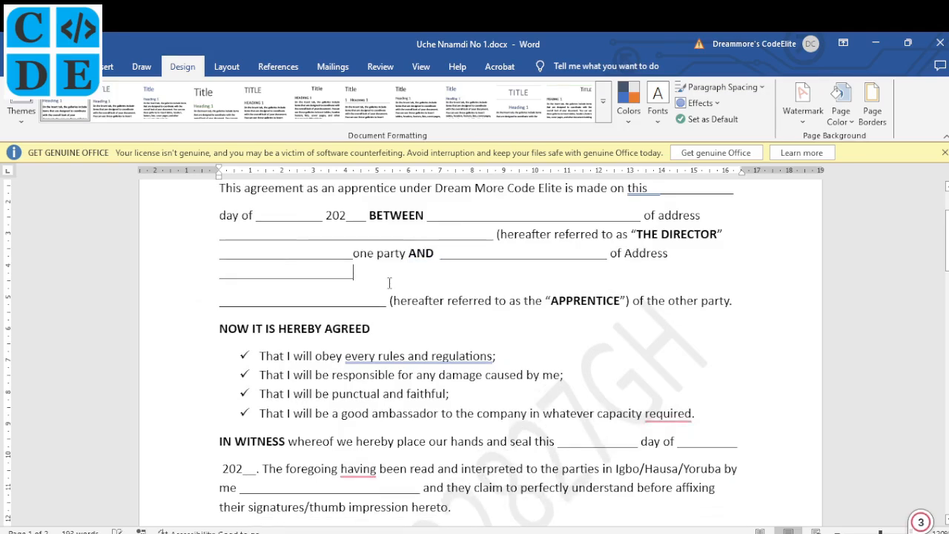
key(Delete)
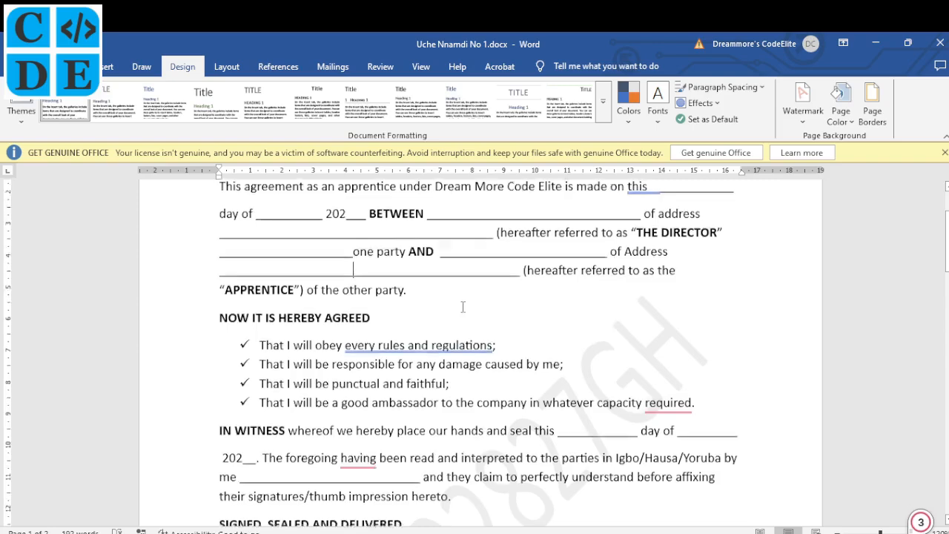
scroll(461, 305, down, 1)
scroll(463, 307, up, 2)
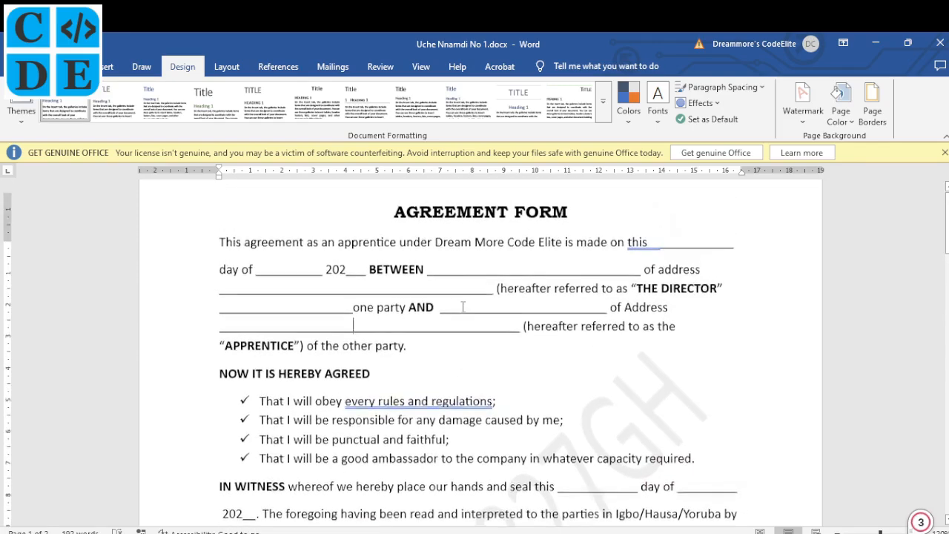
scroll(463, 307, up, 1)
scroll(463, 307, down, 5)
scroll(462, 307, down, 10)
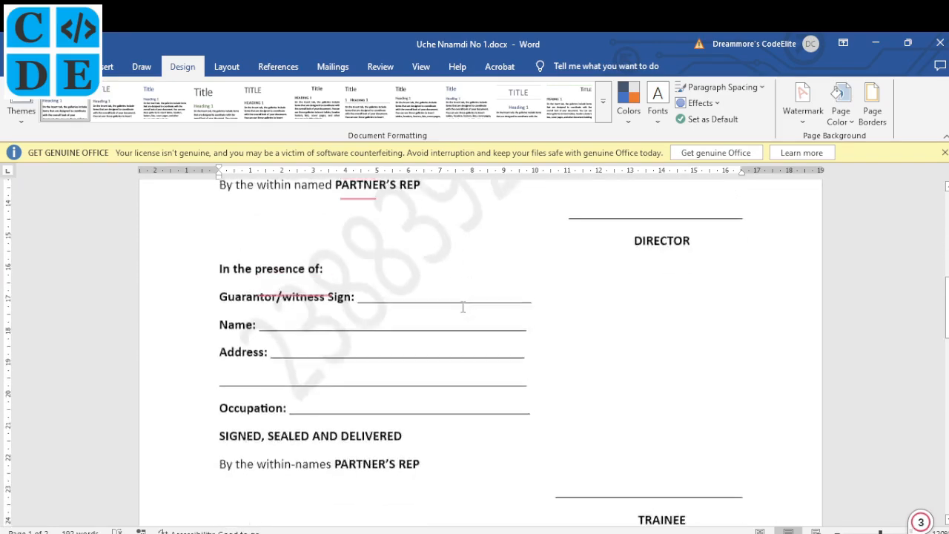
scroll(462, 308, down, 6)
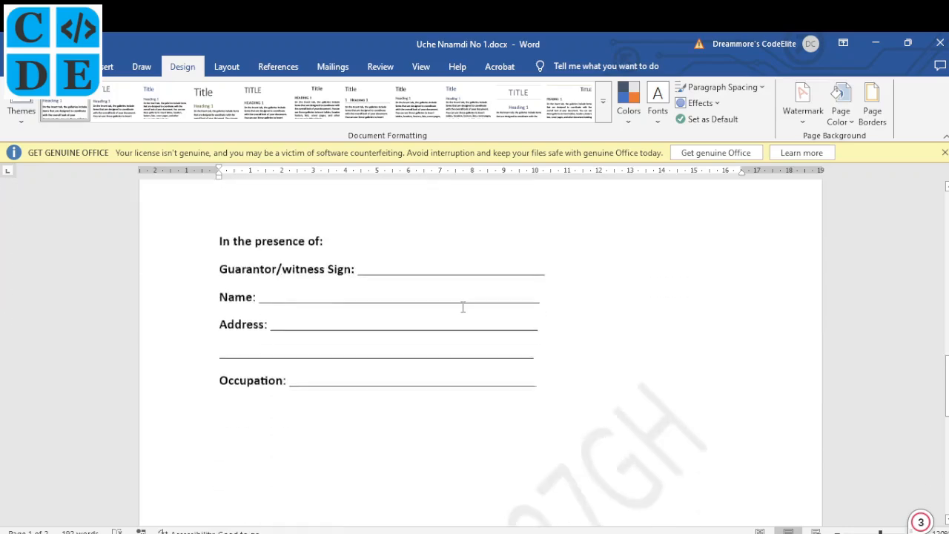
scroll(462, 307, up, 2)
scroll(463, 307, up, 15)
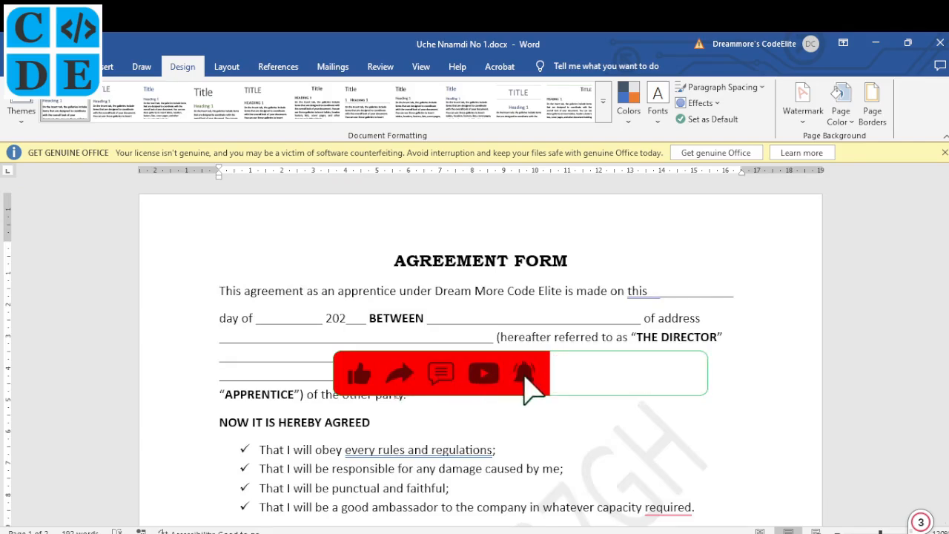
scroll(397, 394, down, 15)
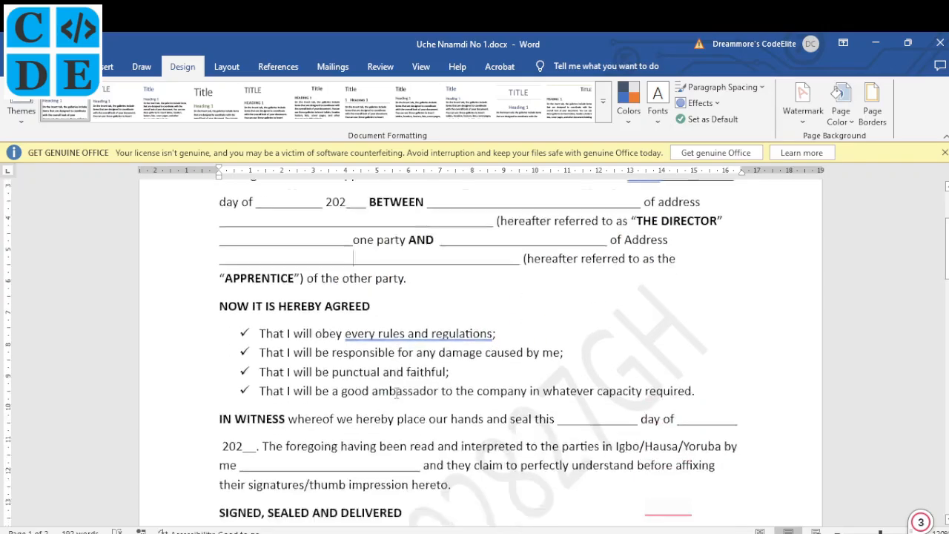
scroll(396, 394, down, 1)
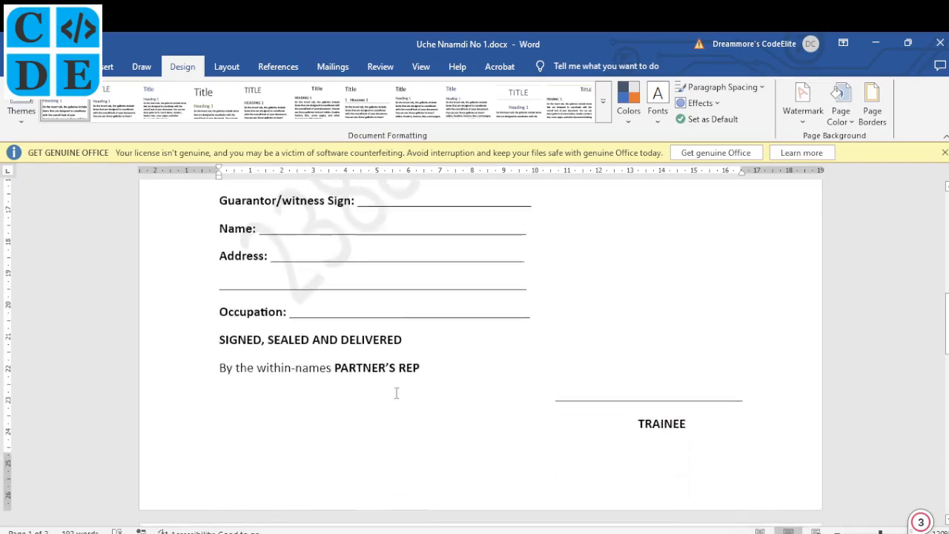